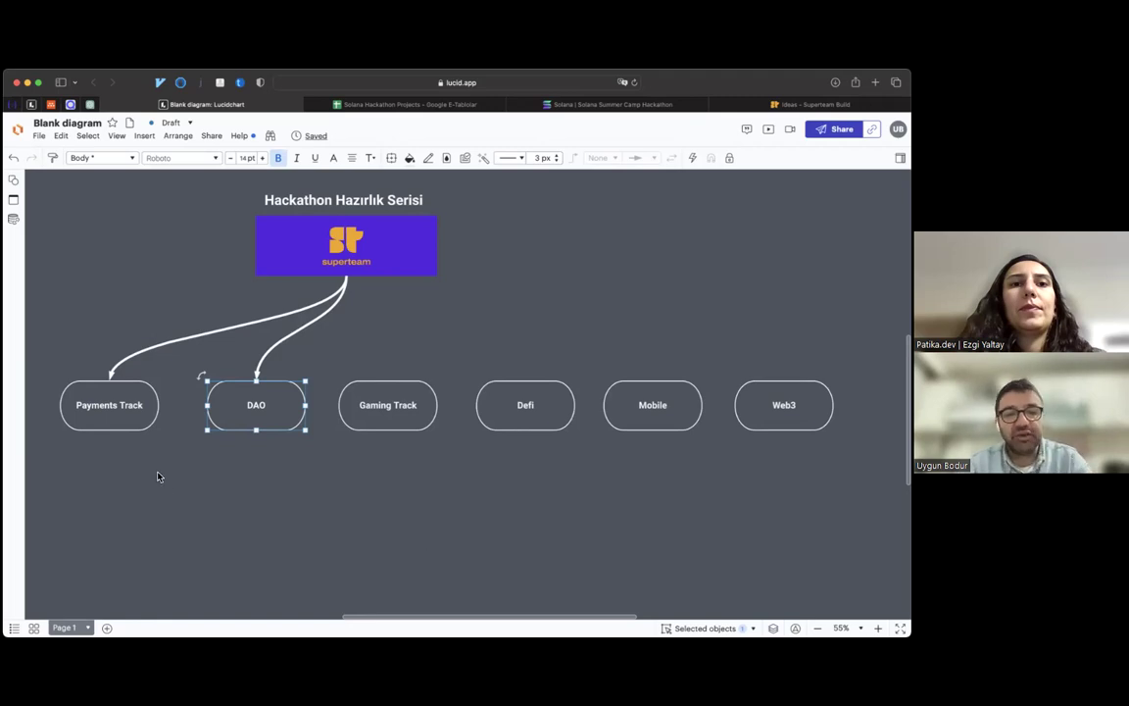
- Duplicate the DAO shape below the track row and label the copy "Ortak Hedef"
{"action": "scroll", "coordinate": [158, 476], "scroll_direction": "down", "scroll_amount": 2}
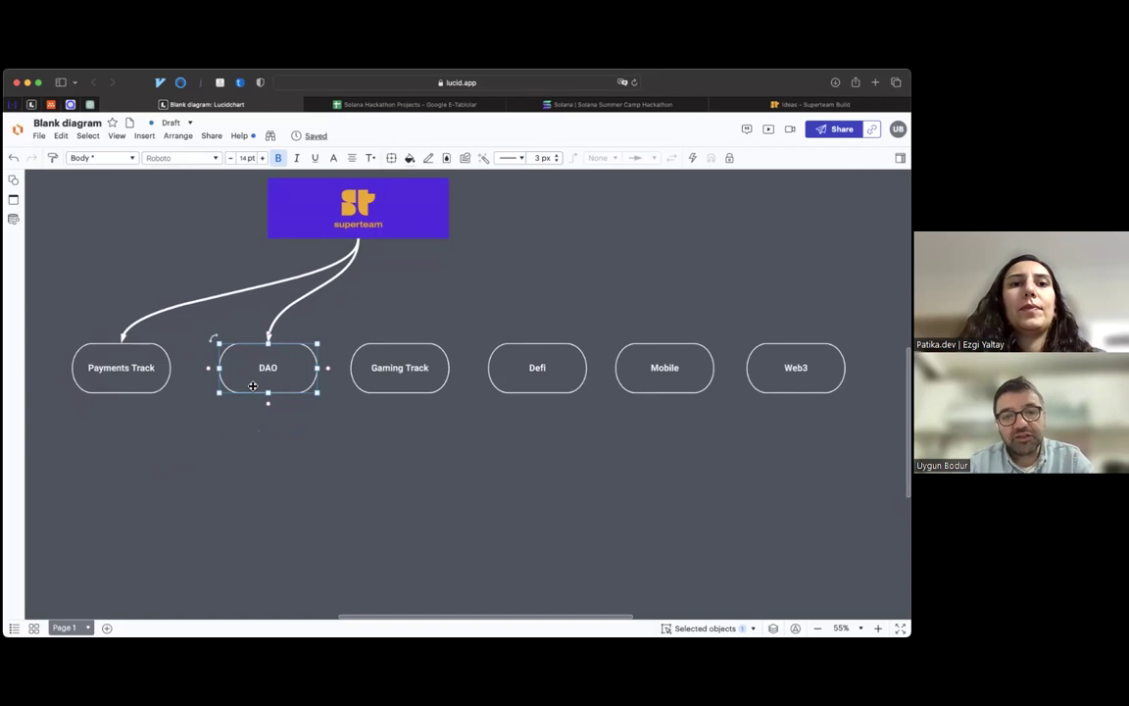
{"action": "left_click_drag", "start_coordinate": [253, 386], "coordinate": [217, 480]}
{"action": "double_click", "coordinate": [216, 480]}
{"action": "type", "text": "Ortak"}
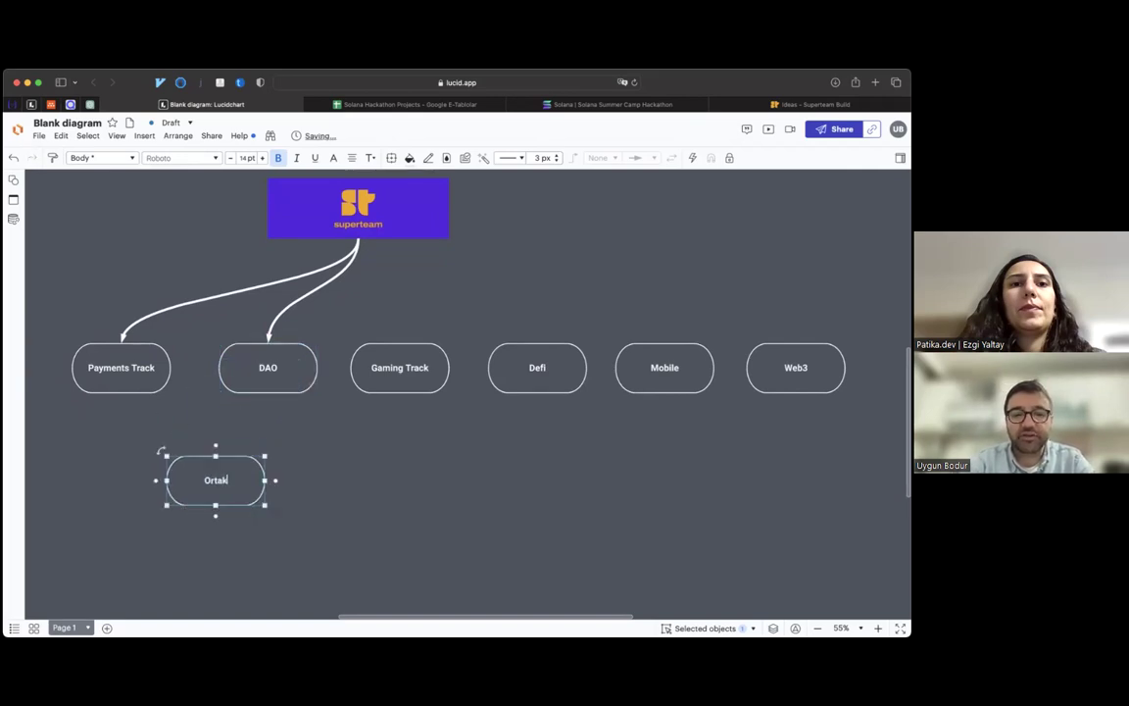
{"action": "type", "text": " Hedef"}
{"action": "left_click", "coordinate": [290, 482]}
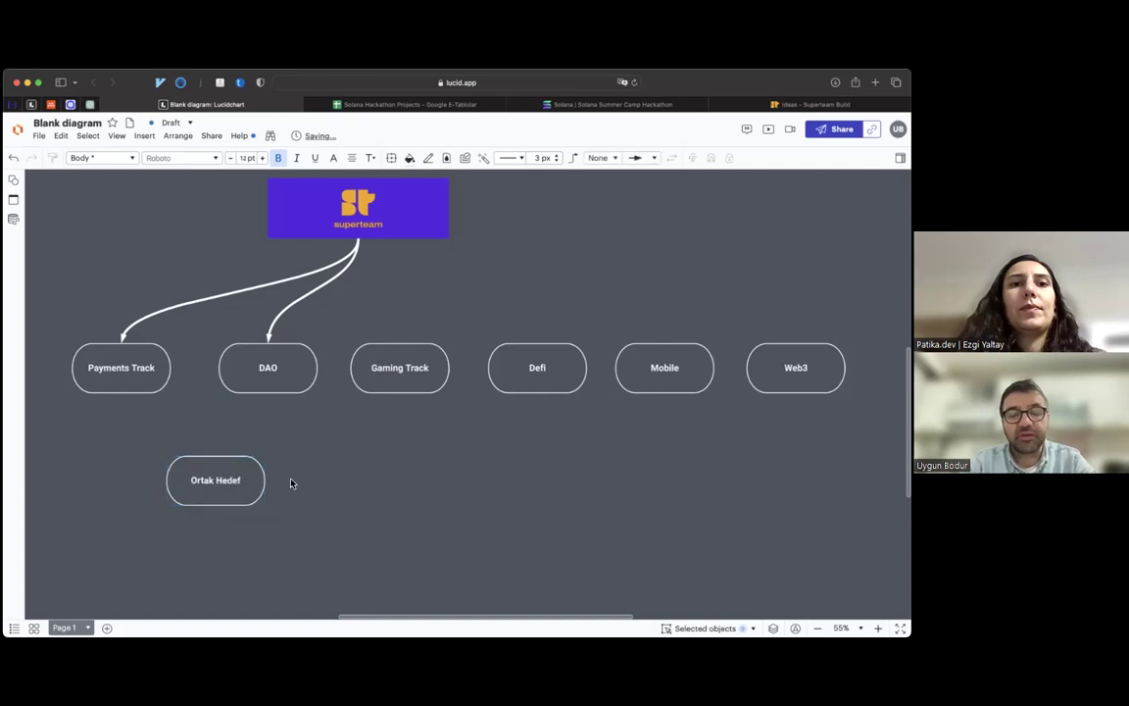
- Duplicate the Ortak Hedef shape beside it on the right and label the copy "Topluluk"
{"action": "left_click_drag", "start_coordinate": [238, 484], "coordinate": [328, 483]}
{"action": "double_click", "coordinate": [328, 482]}
{"action": "type", "text": "Topluluk"}
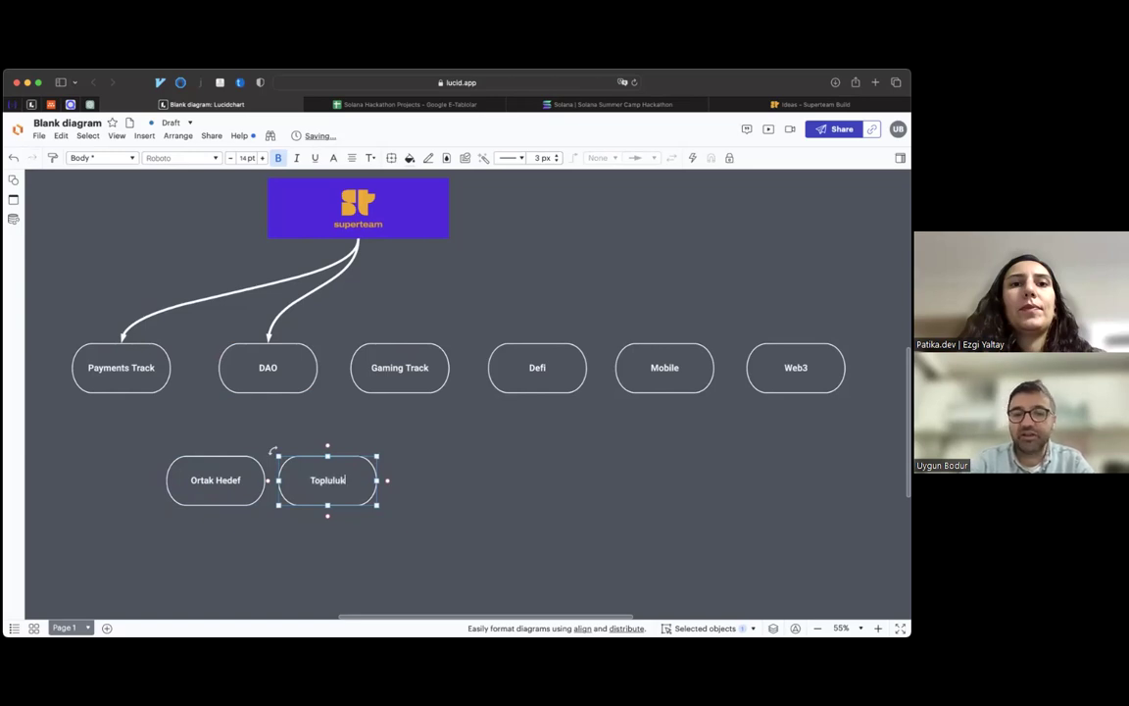
{"action": "left_click", "coordinate": [433, 477]}
- Widen the gap between Ortak Hedef and Topluluk slightly and move both shapes left, beneath Payments Track and DAO
{"action": "left_click", "coordinate": [245, 489]}
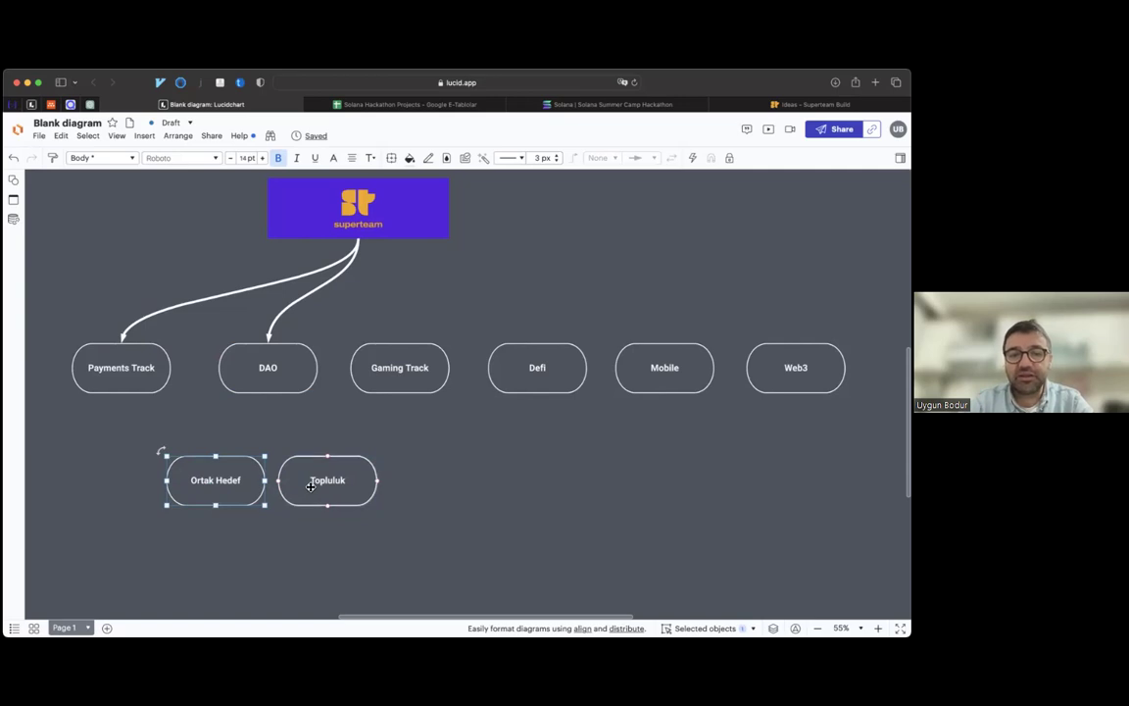
{"action": "mouse_move", "coordinate": [311, 487]}
{"action": "left_mouse_down"}
{"action": "mouse_move", "coordinate": [271, 486]}
{"action": "mouse_move", "coordinate": [317, 487]}
{"action": "left_mouse_up"}
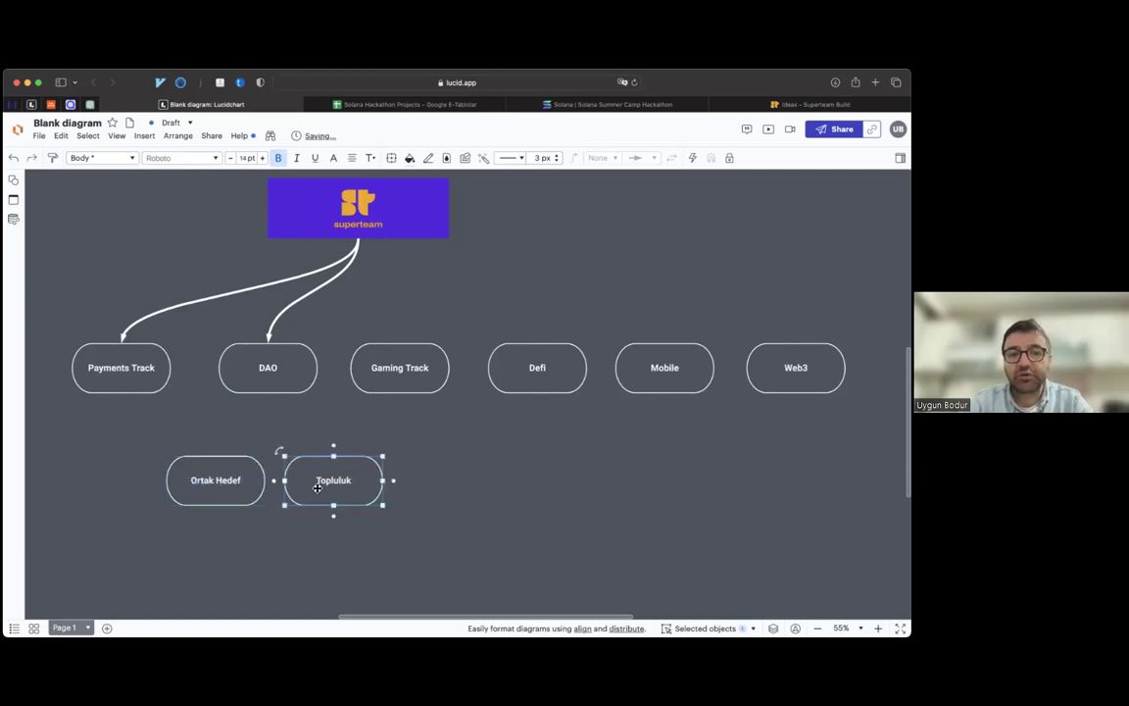
{"action": "left_click", "coordinate": [217, 485], "text": "shift"}
{"action": "left_click_drag", "start_coordinate": [216, 485], "coordinate": [145, 490]}
{"action": "left_click", "coordinate": [345, 489]}
- Duplicate the Topluluk shape, label the copy "Oylama" and place it below and slightly right of Topluluk
{"action": "left_click", "coordinate": [285, 485]}
{"action": "left_click_drag", "start_coordinate": [285, 485], "coordinate": [388, 485]}
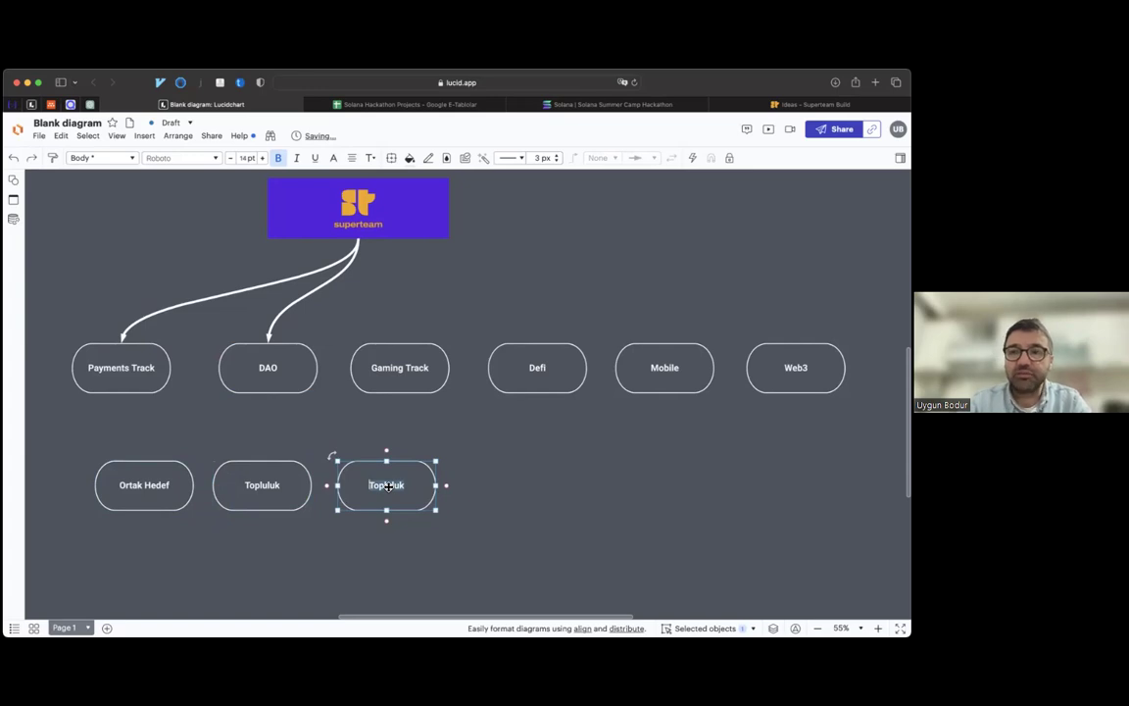
{"action": "left_click", "coordinate": [388, 486]}
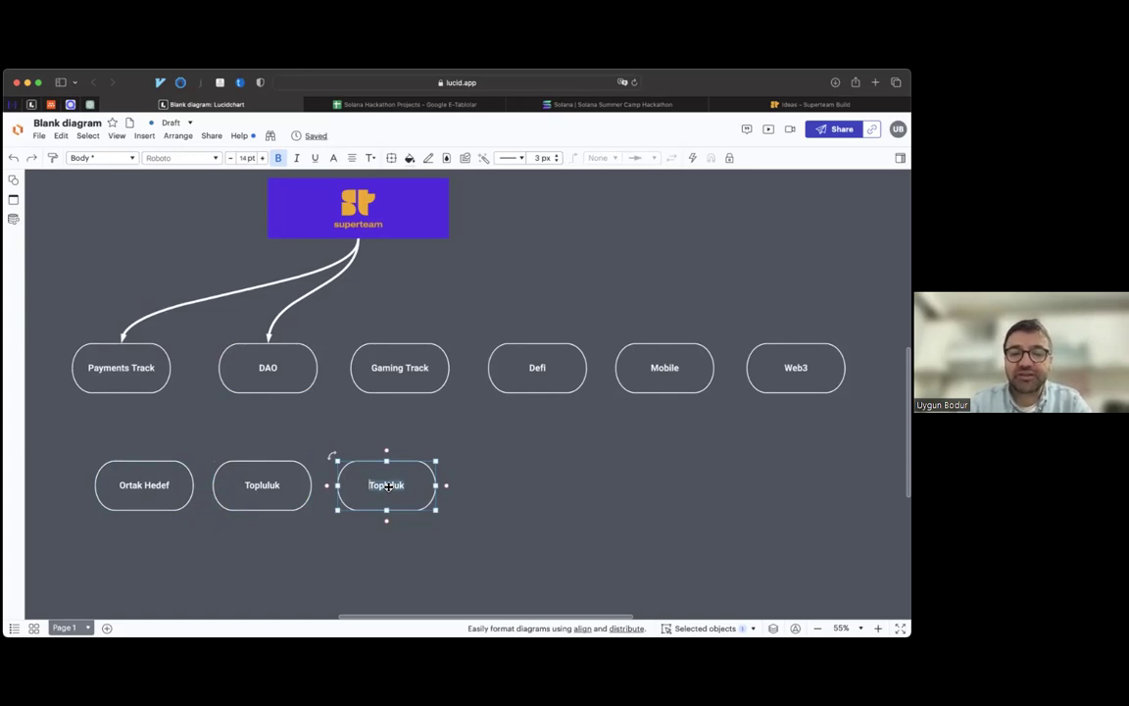
{"action": "scroll", "coordinate": [388, 485], "scroll_direction": "down", "scroll_amount": 5}
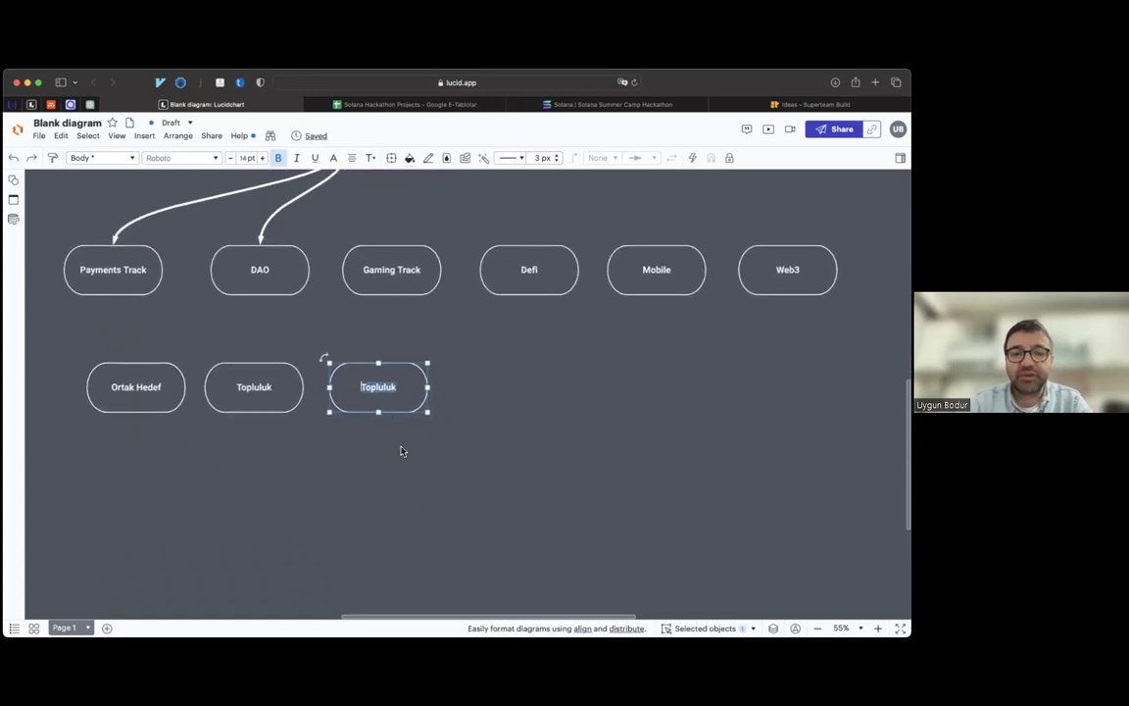
{"action": "left_click_drag", "start_coordinate": [391, 392], "coordinate": [335, 460]}
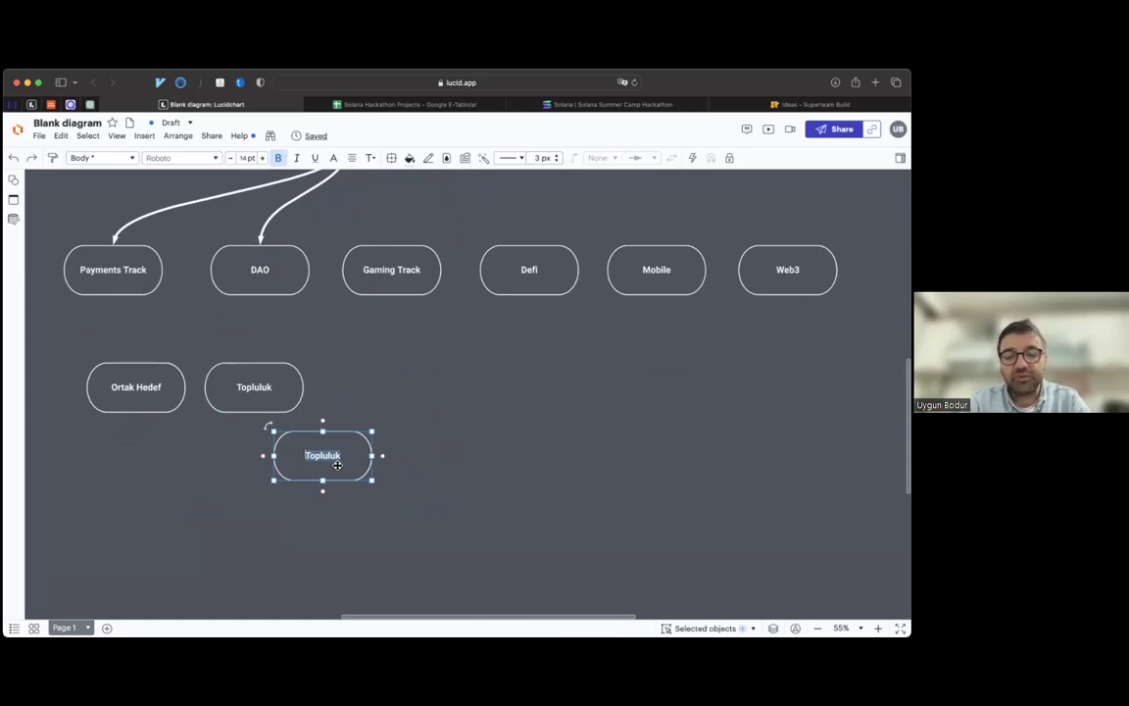
{"action": "type", "text": "Oylama"}
{"action": "key", "text": "Escape"}
{"action": "left_click_drag", "start_coordinate": [328, 461], "coordinate": [314, 490]}
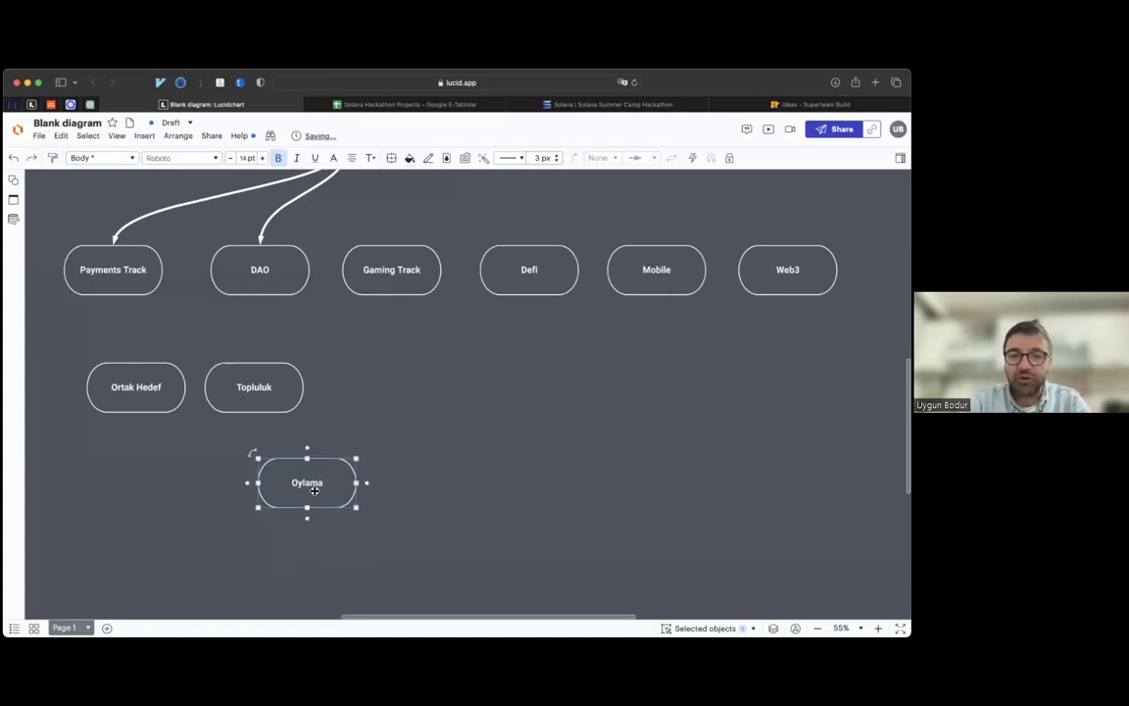
- Draw connector arrows from Topluluk to Oylama and from DAO to both Ortak Hedef and Topluluk
{"action": "left_click", "coordinate": [231, 377]}
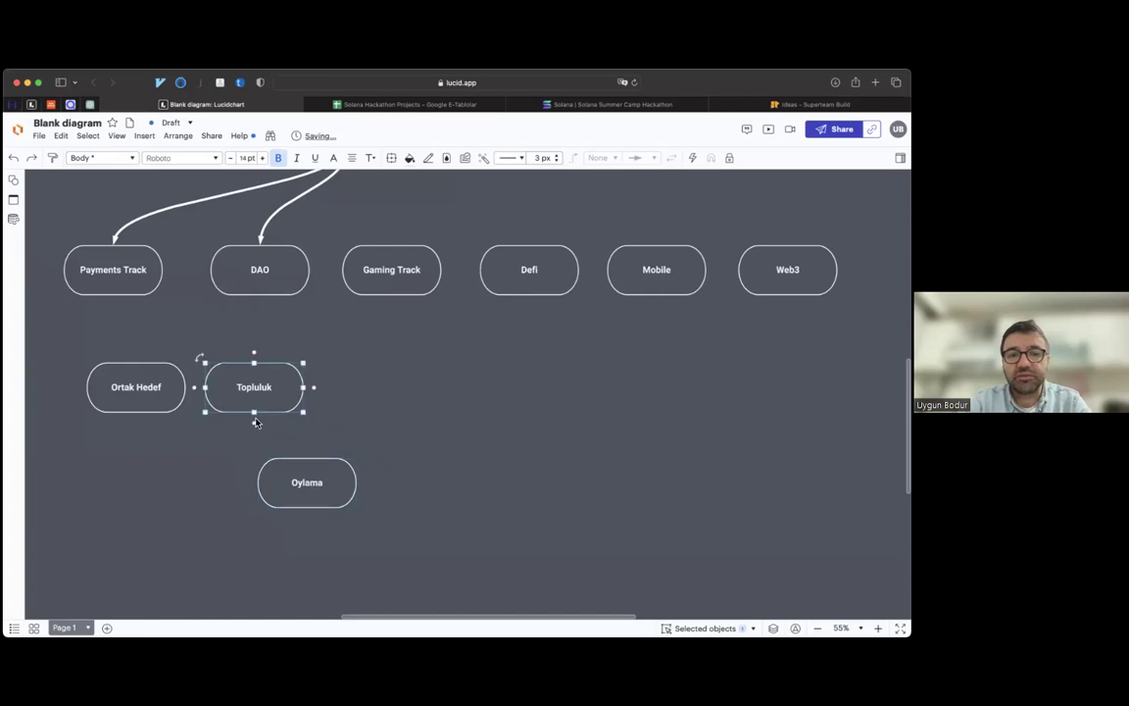
{"action": "left_click_drag", "start_coordinate": [255, 423], "coordinate": [307, 457]}
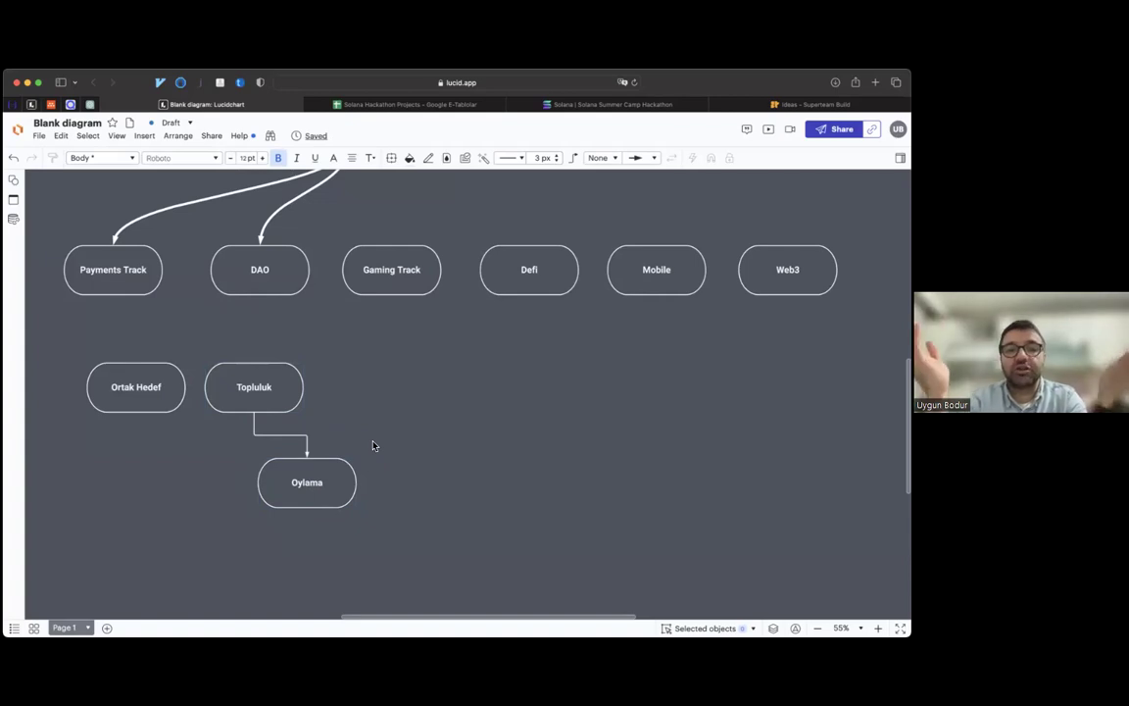
{"action": "left_click", "coordinate": [253, 253]}
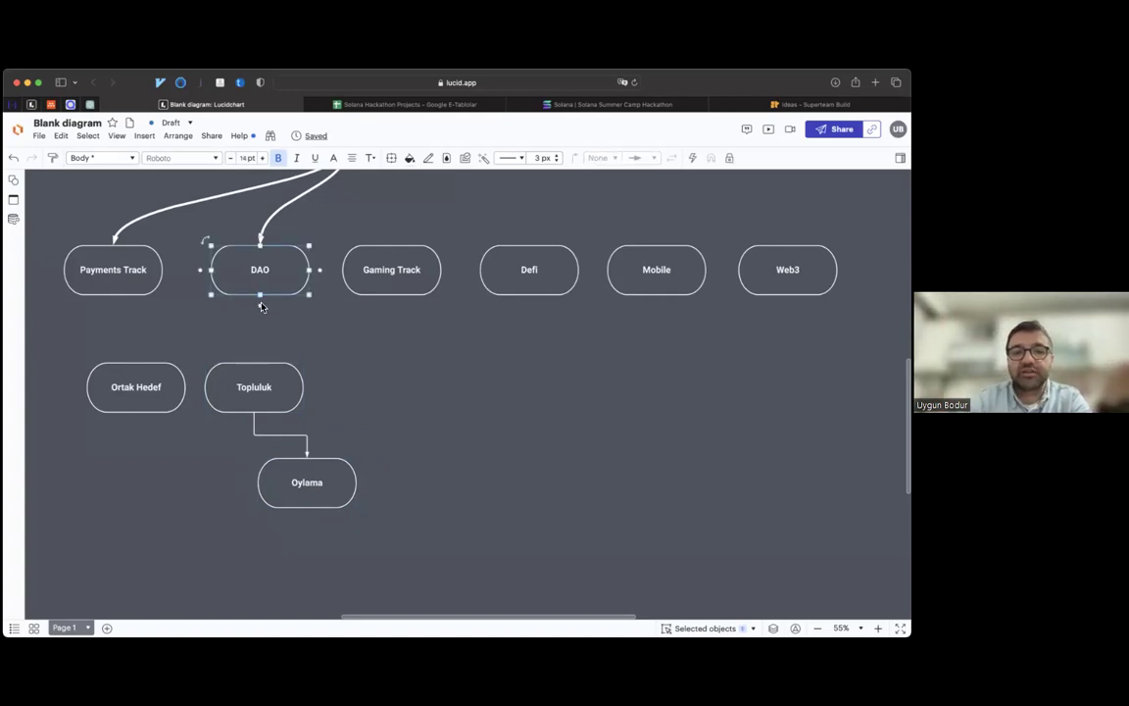
{"action": "left_click_drag", "start_coordinate": [257, 303], "coordinate": [140, 365]}
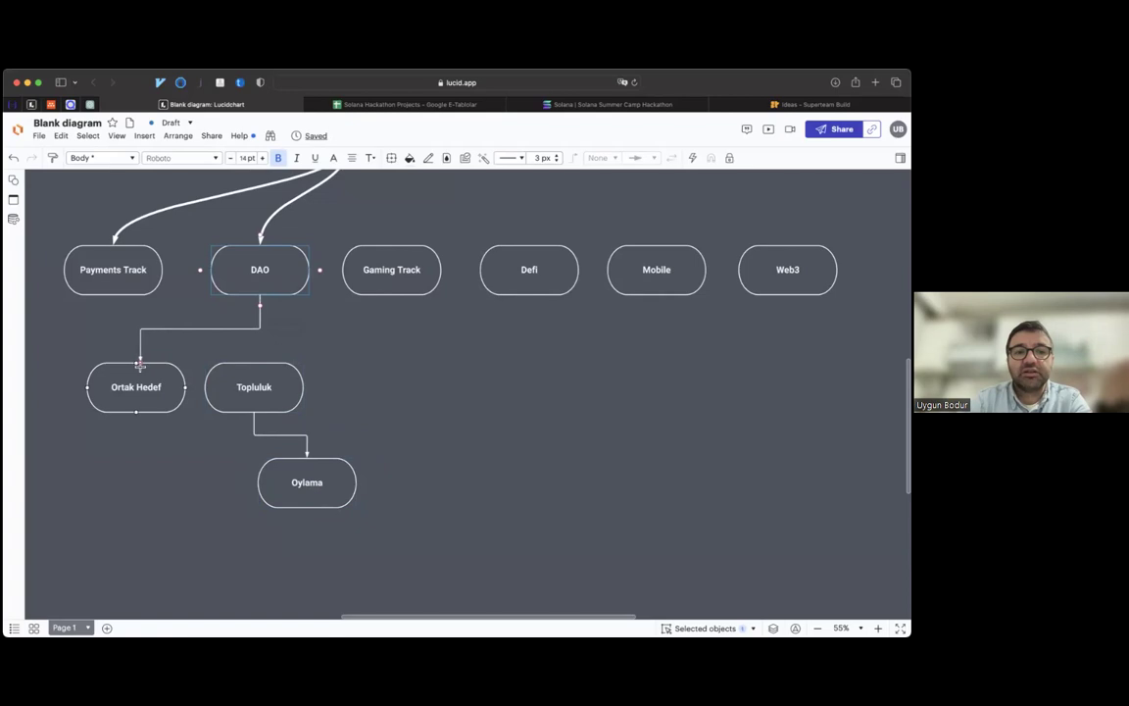
{"action": "left_click", "coordinate": [235, 265]}
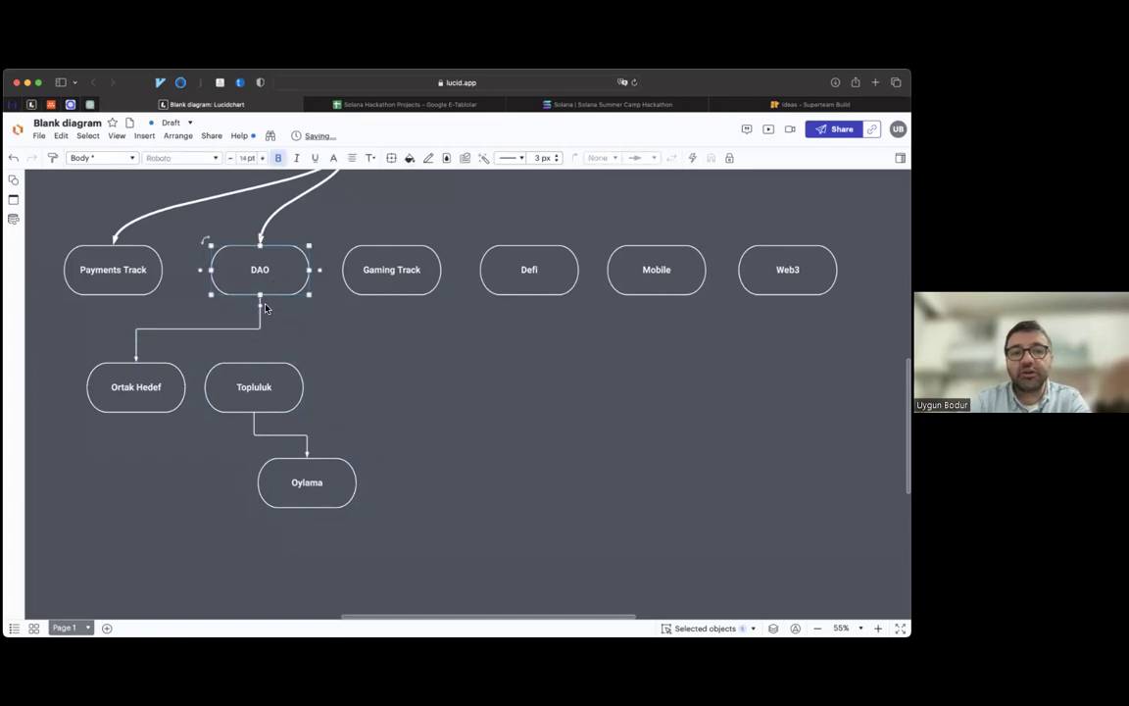
{"action": "left_click_drag", "start_coordinate": [260, 295], "coordinate": [253, 373]}
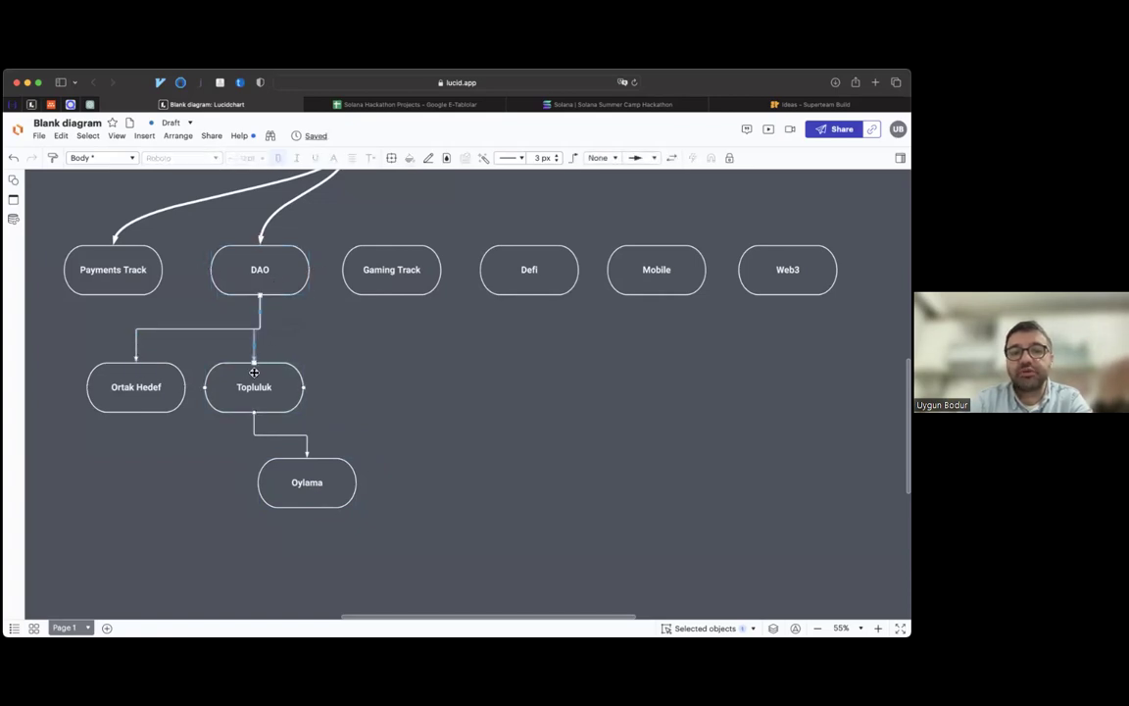
- Change the connectors from DAO to Ortak Hedef and Topluluk to curved lines
{"action": "left_click", "coordinate": [233, 332]}
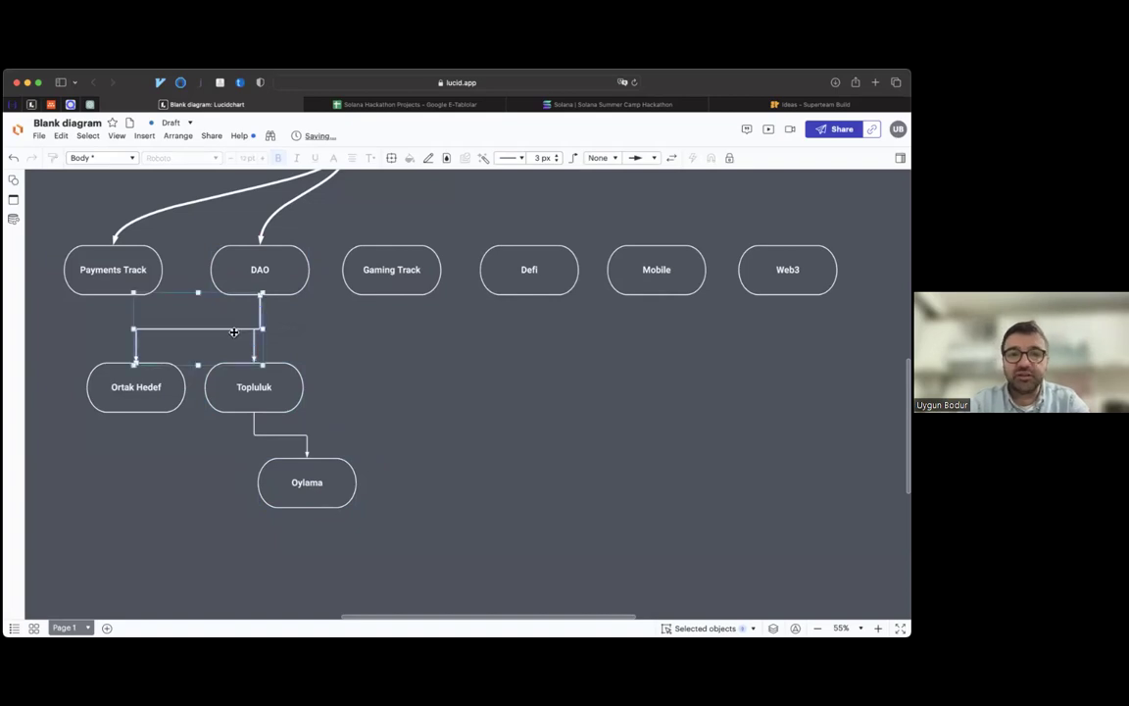
{"action": "left_click", "coordinate": [576, 159]}
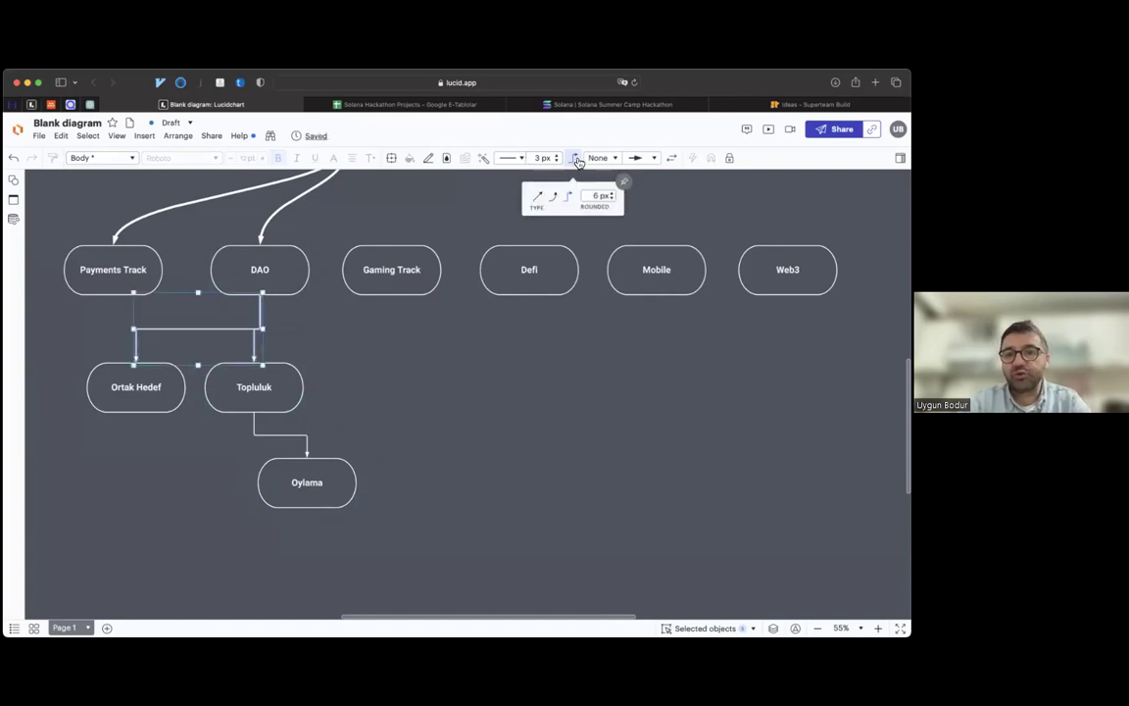
{"action": "left_click", "coordinate": [553, 197]}
{"action": "left_click", "coordinate": [497, 326]}
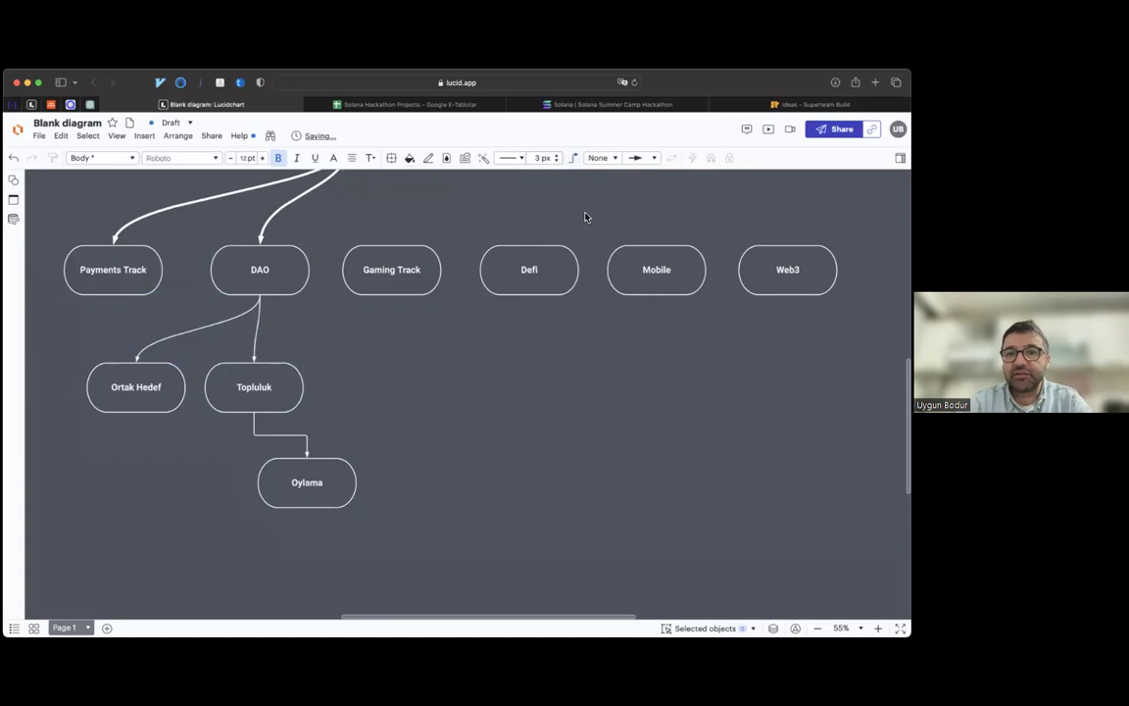
- Make curved the default line type for new connectors and apply it to the connector between Topluluk and Oylama
{"action": "left_click", "coordinate": [573, 158]}
{"action": "left_click", "coordinate": [555, 199]}
{"action": "left_click", "coordinate": [310, 446]}
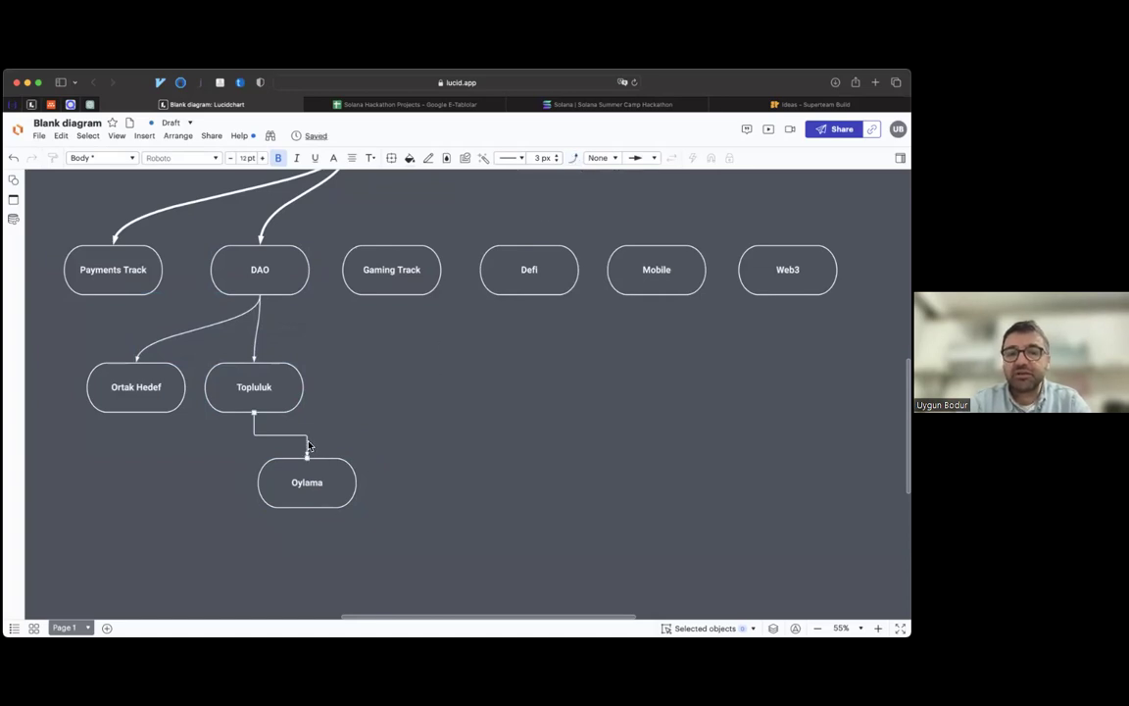
{"action": "left_click", "coordinate": [575, 159]}
{"action": "left_click", "coordinate": [557, 195]}
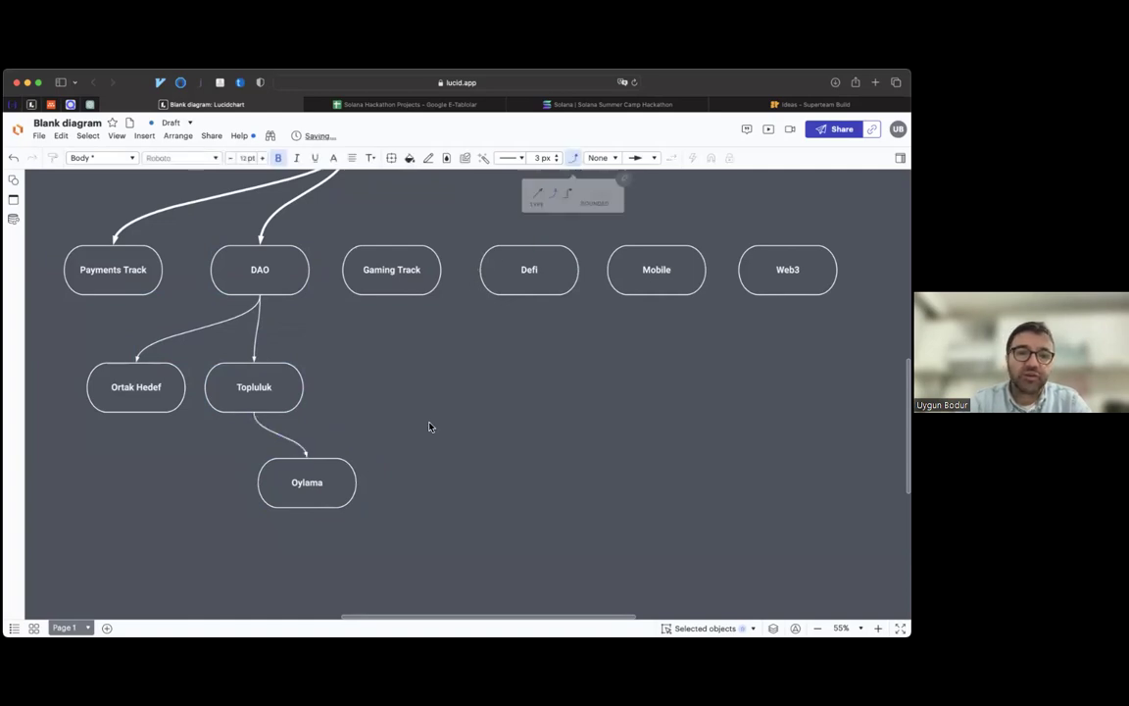
- Give the Oylama shape a teal outline with a width of 8 px
{"action": "left_click", "coordinate": [318, 495]}
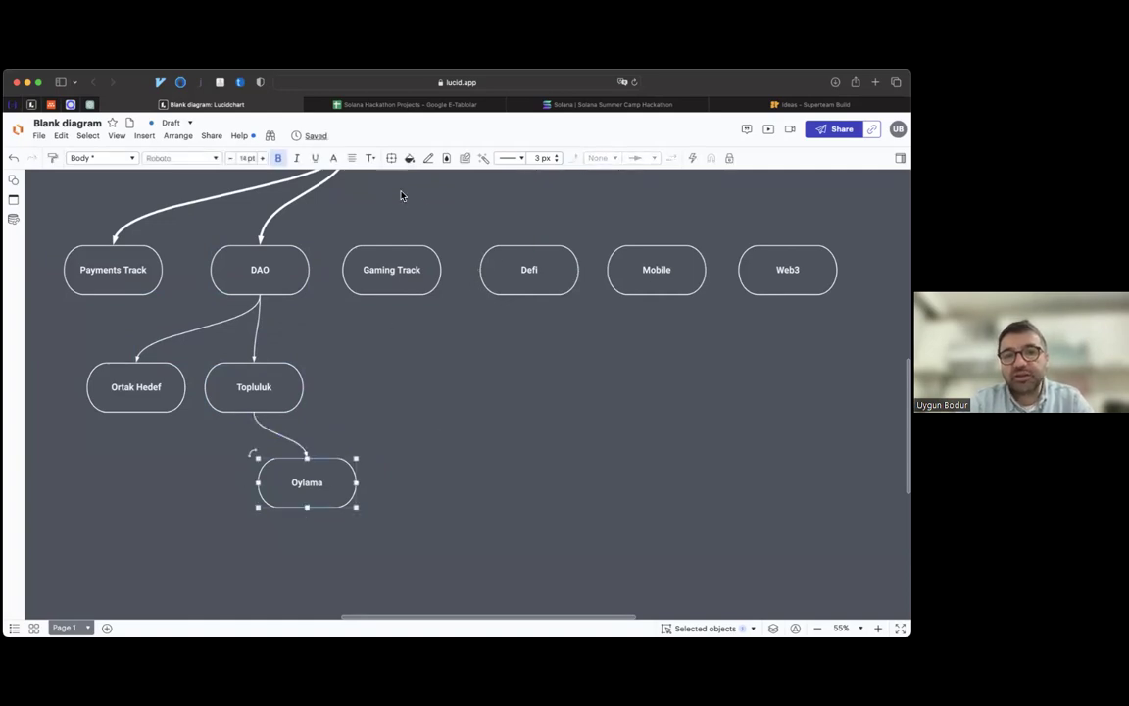
{"action": "left_click", "coordinate": [430, 161]}
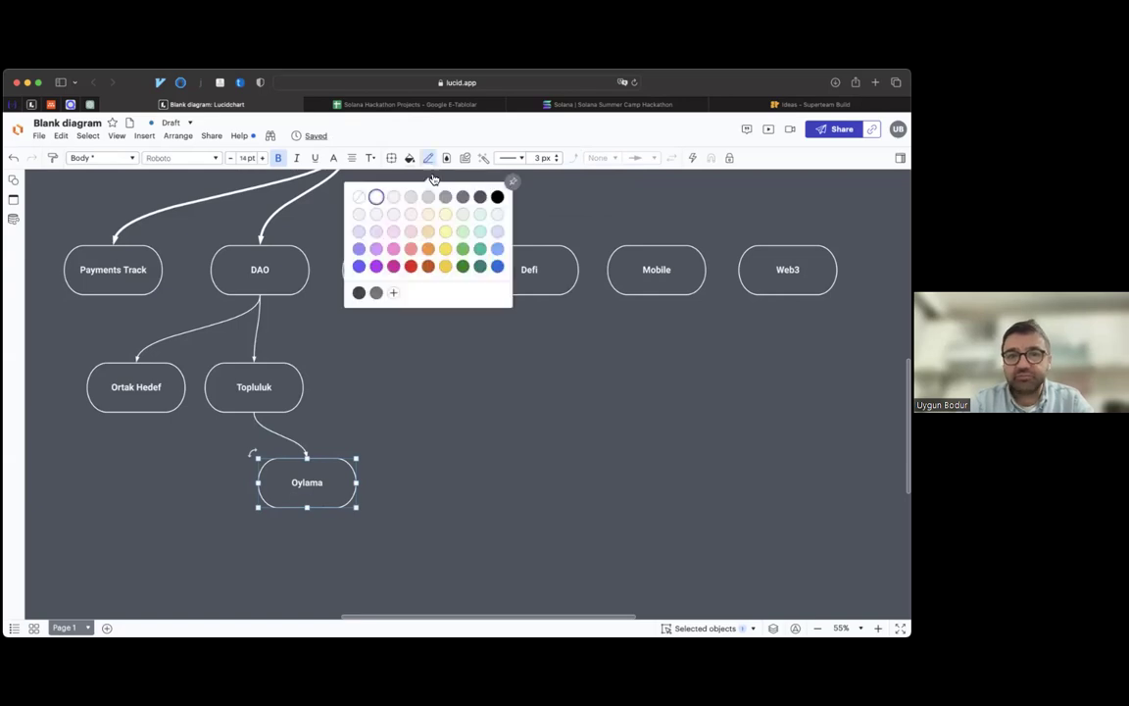
{"action": "left_click", "coordinate": [480, 258]}
{"action": "left_click", "coordinate": [556, 155]}
{"action": "left_click", "coordinate": [556, 155]}
{"action": "left_click", "coordinate": [555, 155]}
{"action": "left_click", "coordinate": [556, 155]}
{"action": "left_click", "coordinate": [555, 155]}
- Duplicate the teal-outlined Oylama shape to its right and label the copy "Chat/Discord"
{"action": "mouse_move", "coordinate": [351, 481]}
{"action": "left_click_drag", "start_coordinate": [350, 482], "coordinate": [432, 482]}
{"action": "double_click", "coordinate": [432, 481]}
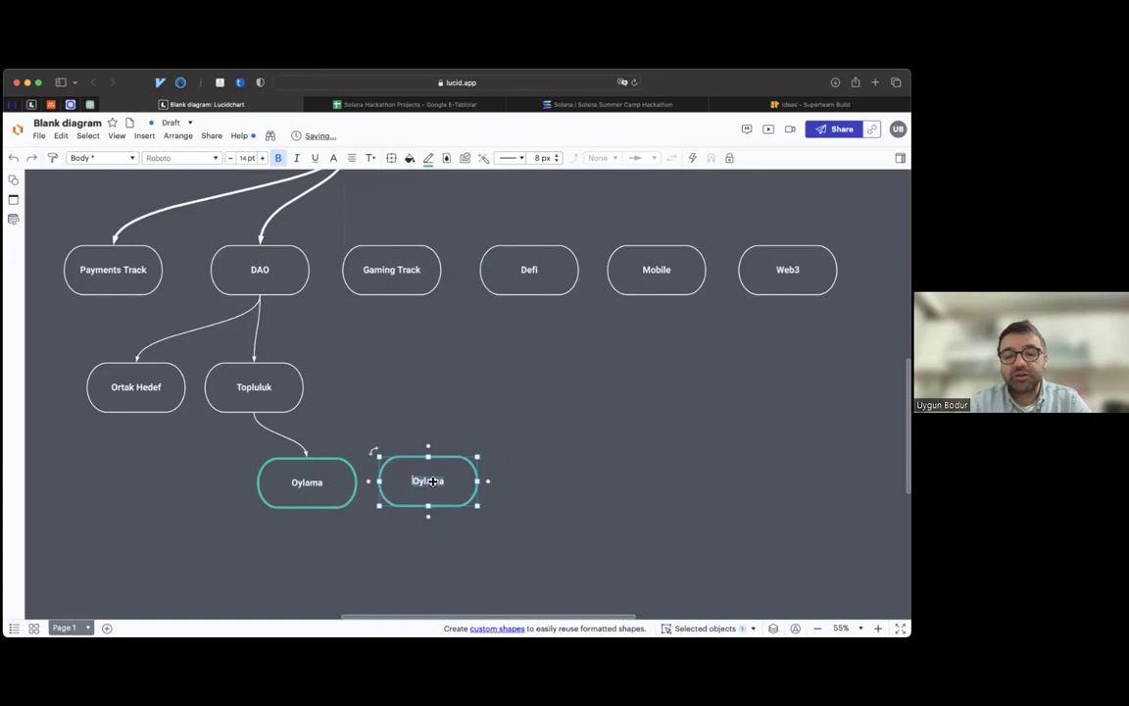
{"action": "type", "text": "Me"}
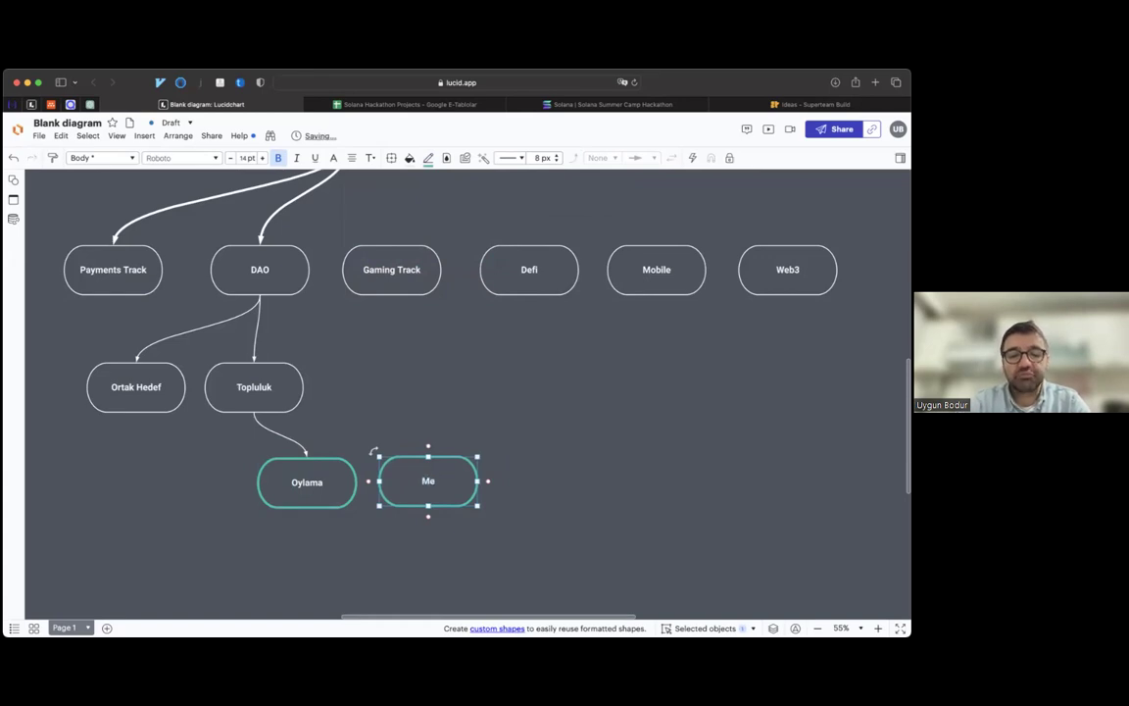
{"action": "type", "text": "ssaging"}
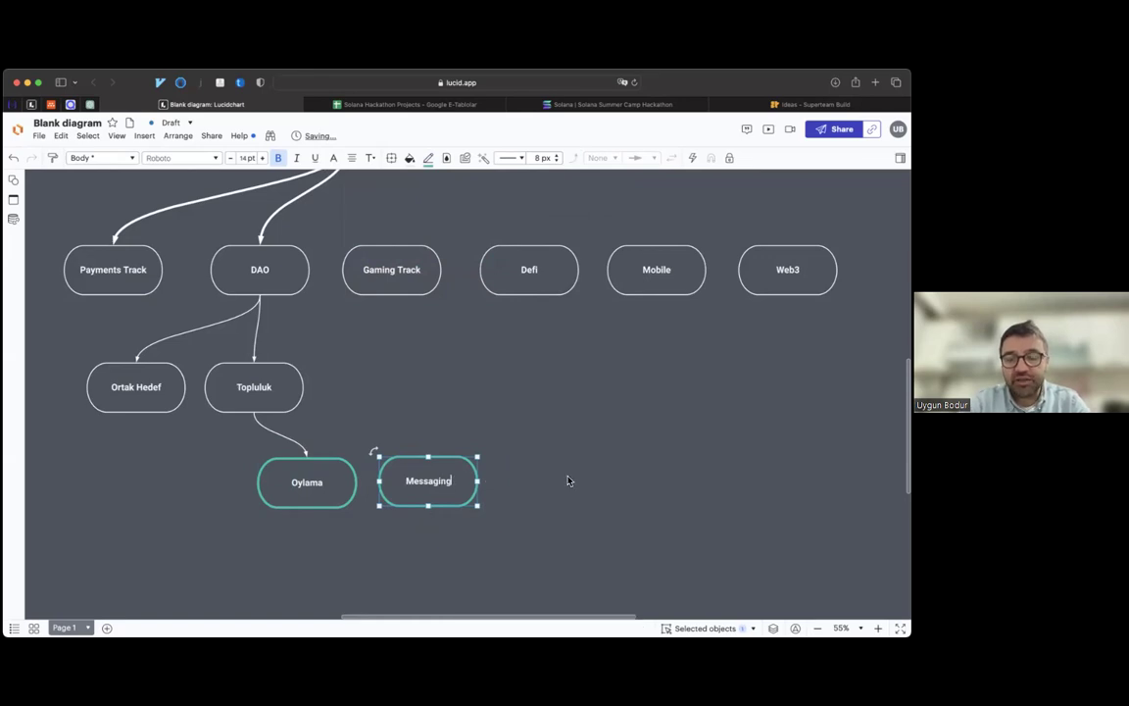
{"action": "key", "text": "super+a"}
{"action": "type", "text": "Ch"}
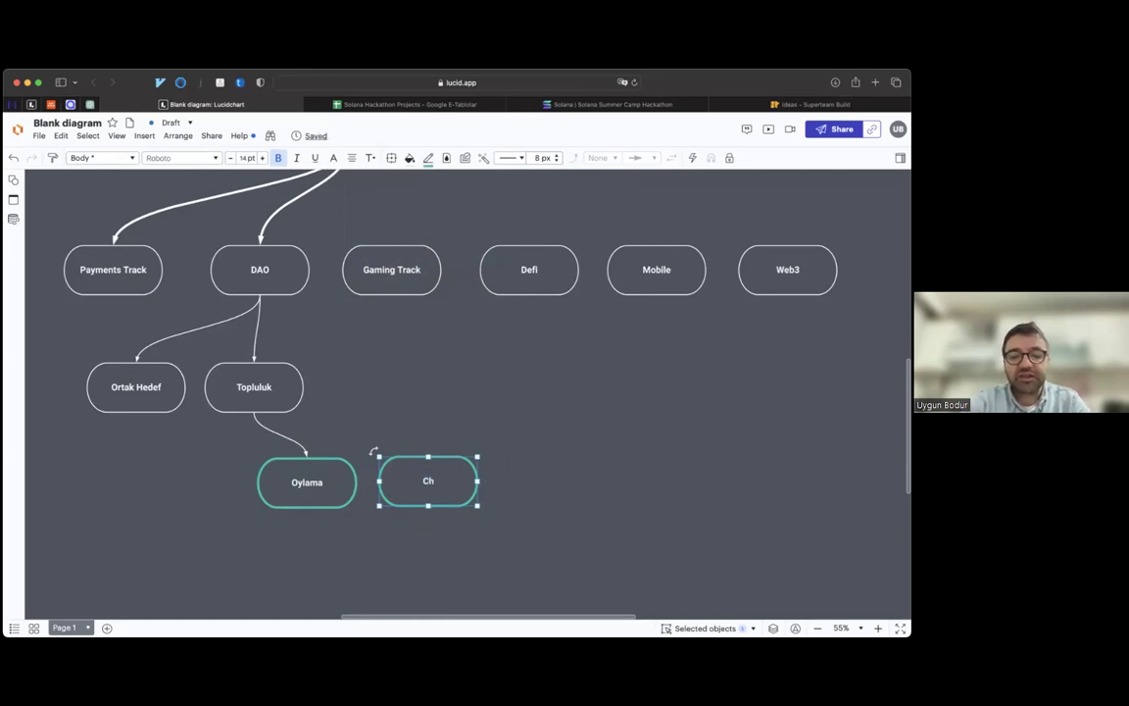
{"action": "type", "text": "at/Dis"}
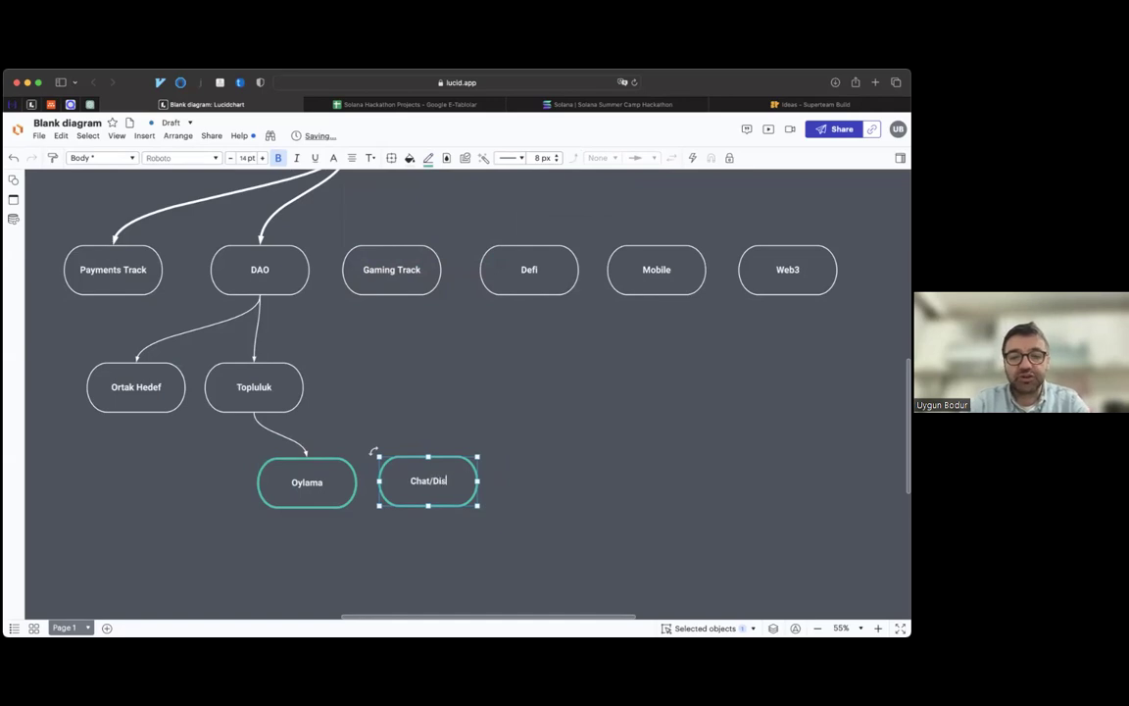
{"action": "type", "text": "cord"}
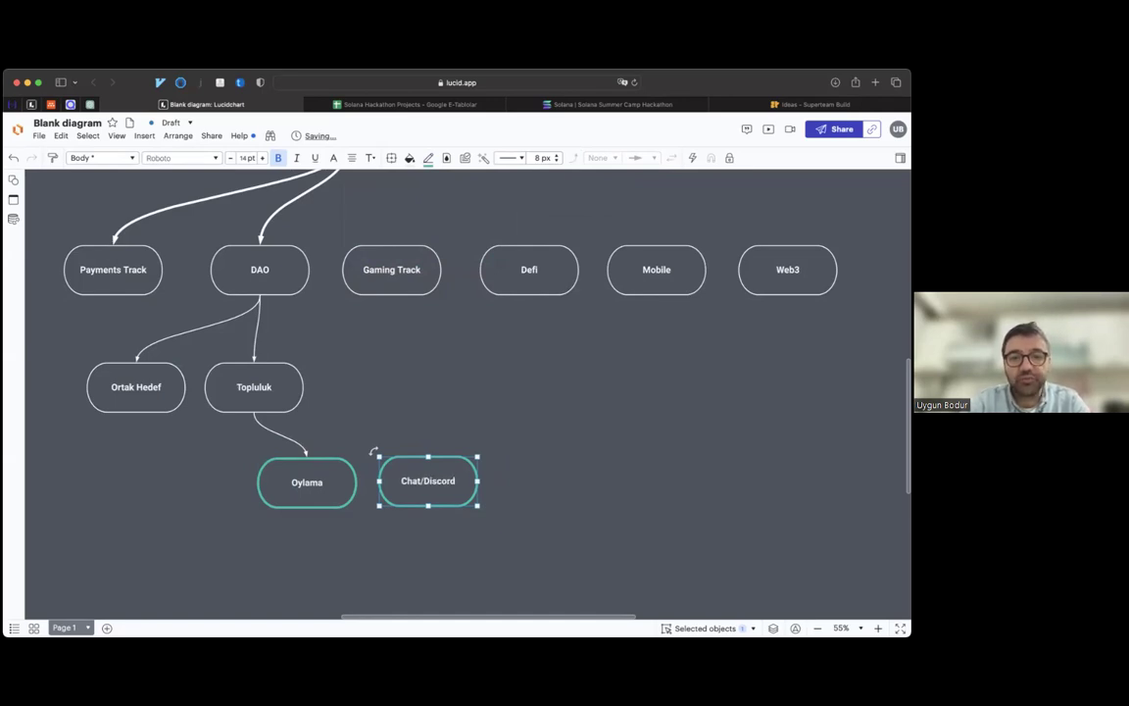
{"action": "left_click", "coordinate": [436, 421]}
- Connect Topluluk to Chat/Discord with an arrow and shift Oylama and Chat/Discord left, closer beneath Topluluk
{"action": "left_click", "coordinate": [252, 373]}
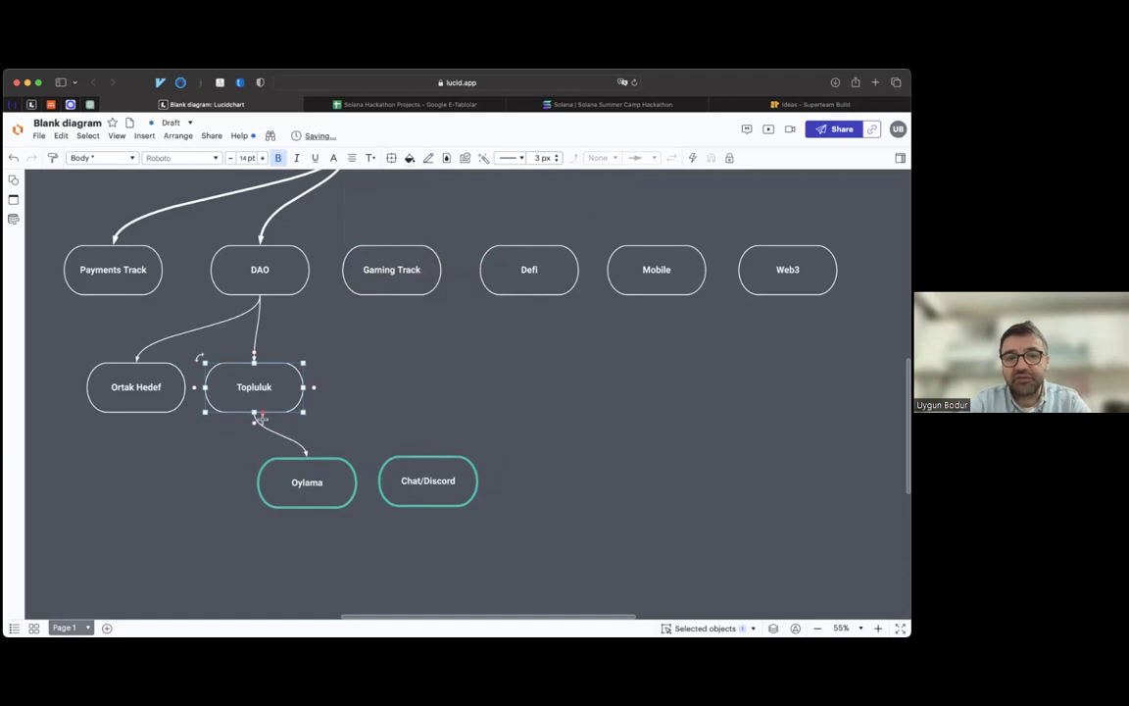
{"action": "left_click_drag", "start_coordinate": [255, 423], "coordinate": [428, 452]}
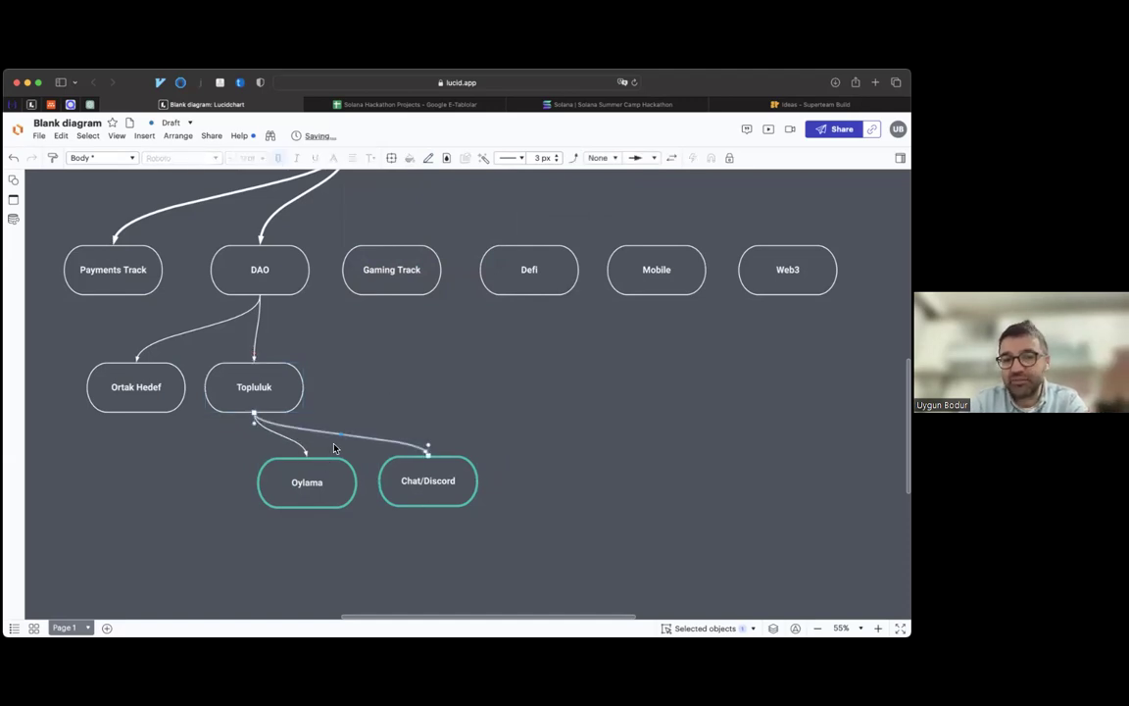
{"action": "left_click", "coordinate": [378, 423]}
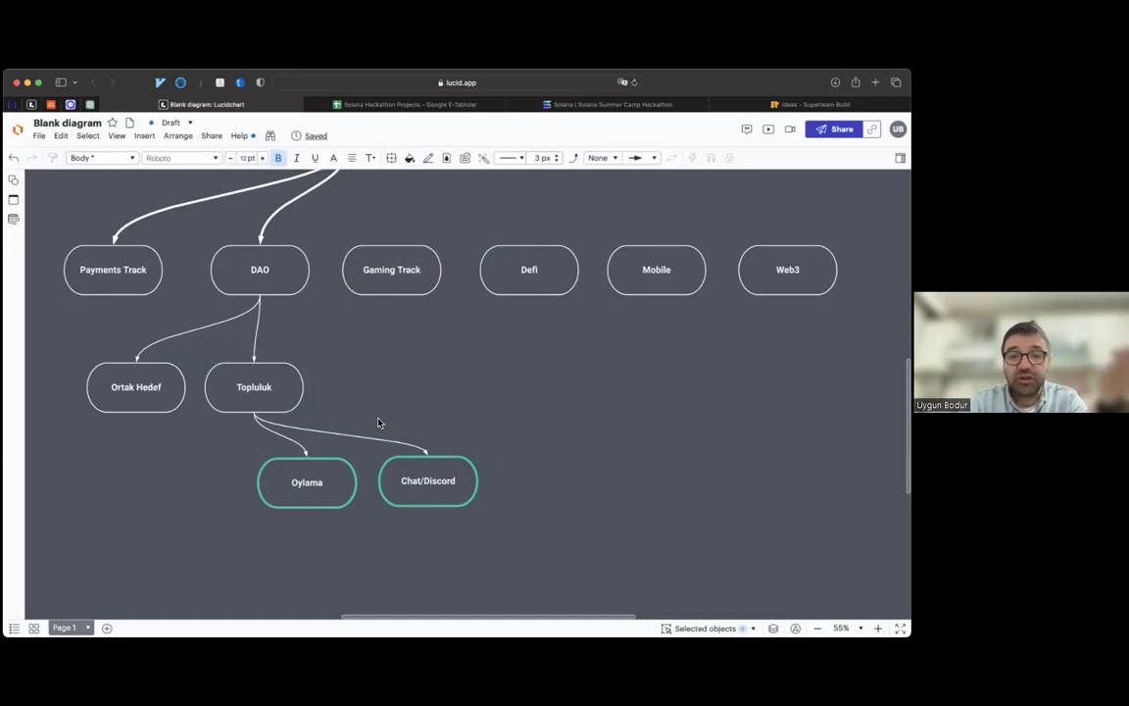
{"action": "left_click_drag", "start_coordinate": [324, 471], "coordinate": [286, 470]}
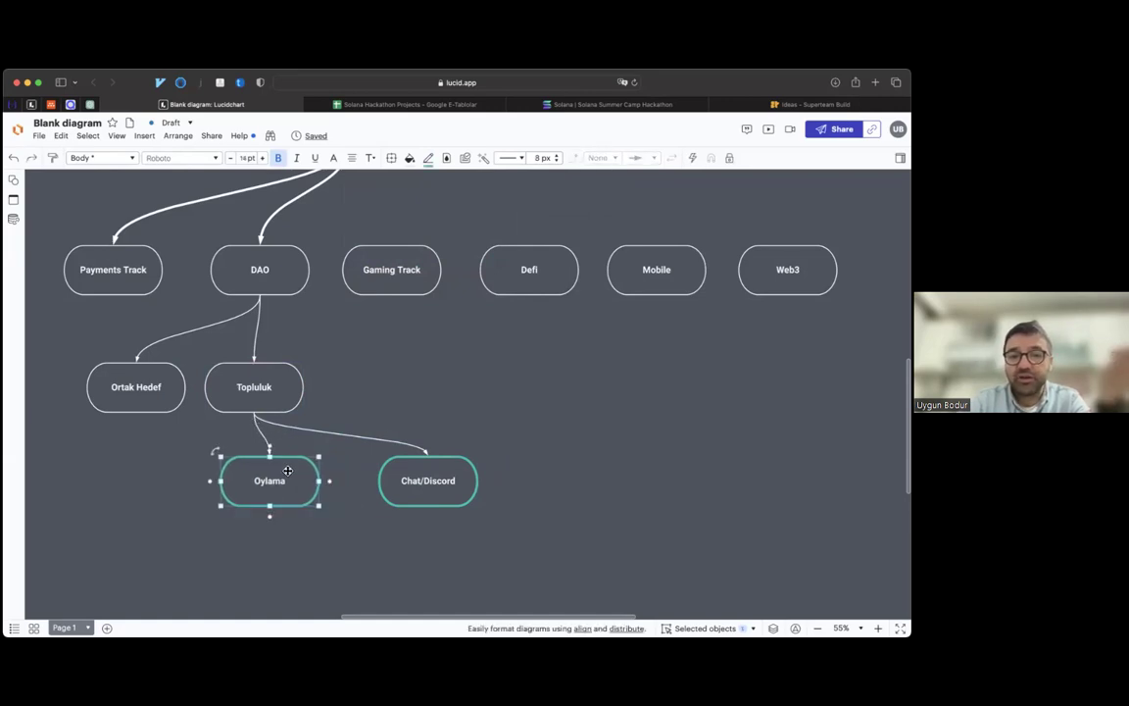
{"action": "left_click_drag", "start_coordinate": [409, 477], "coordinate": [388, 481]}
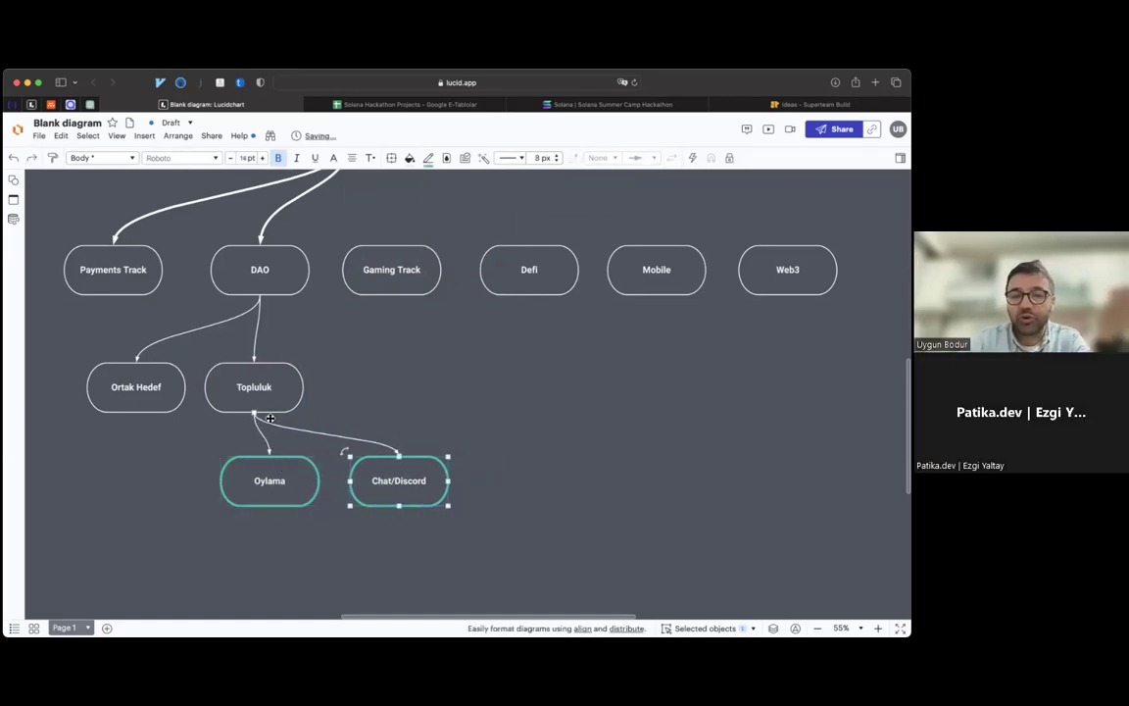
- Duplicate the Topluluk shape to its right and label the copy "Finans"
{"action": "left_click", "coordinate": [289, 485]}
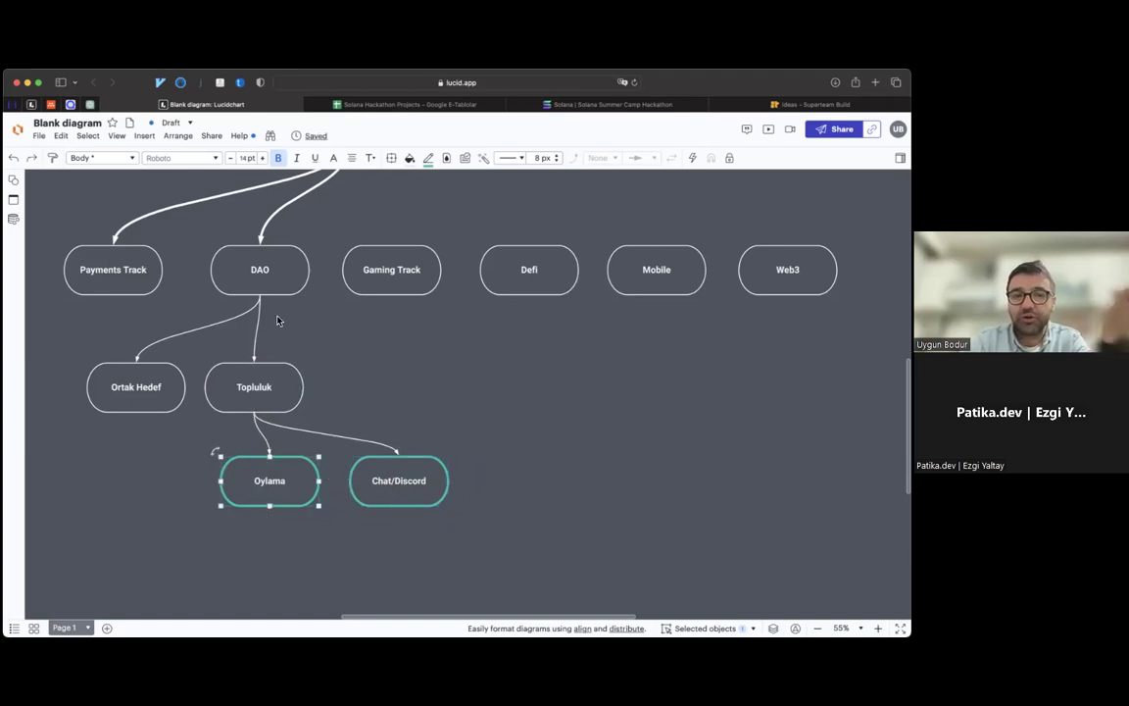
{"action": "left_click", "coordinate": [263, 271]}
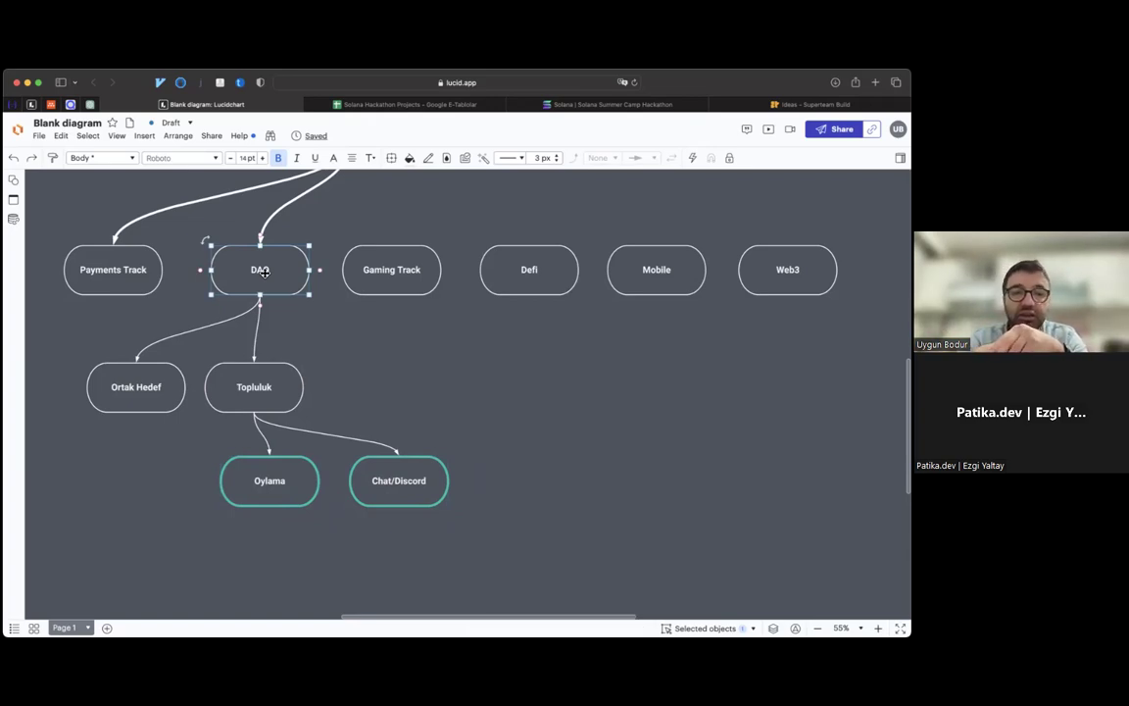
{"action": "left_click", "coordinate": [275, 404]}
{"action": "left_click_drag", "start_coordinate": [274, 405], "coordinate": [405, 404]}
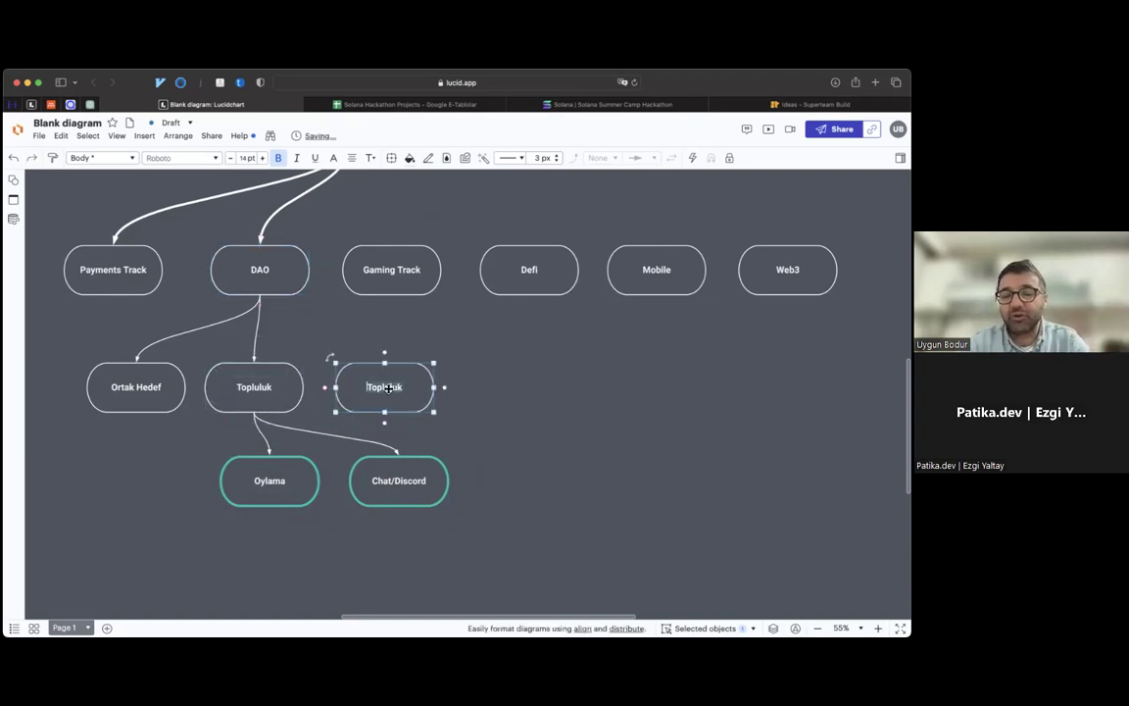
{"action": "type", "text": "Finans"}
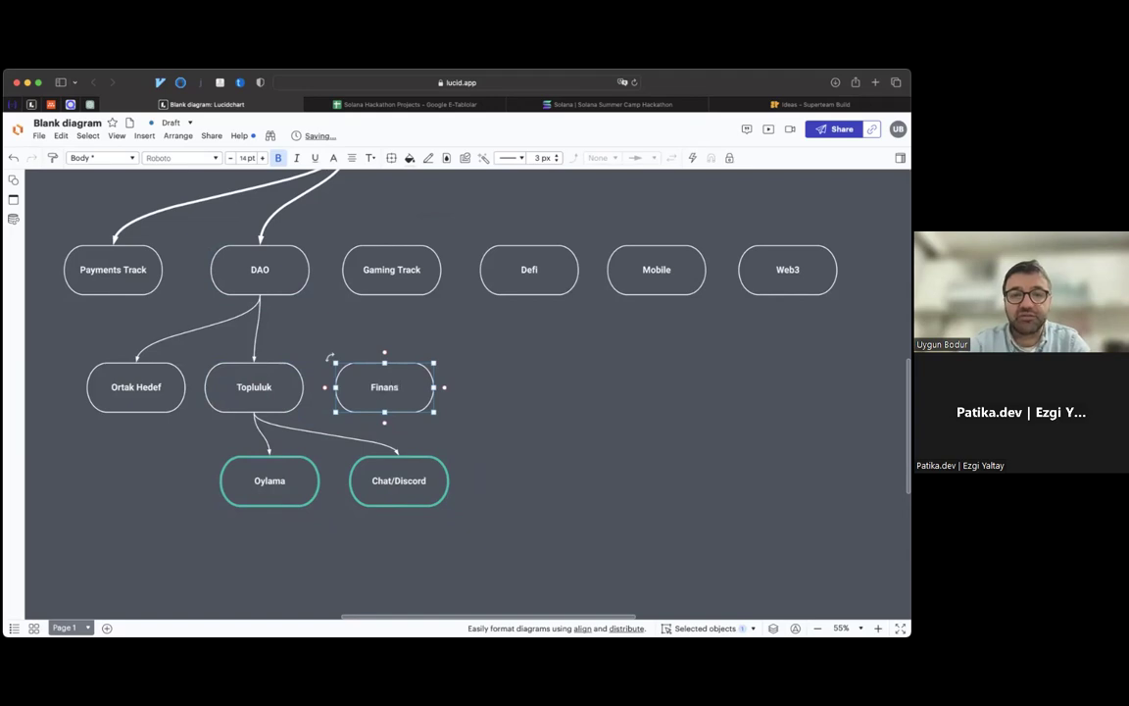
- Connect DAO to Finans with an arrow and shift Finans slightly left, closer to Topluluk
{"action": "left_click", "coordinate": [273, 290]}
{"action": "mouse_move", "coordinate": [273, 298]}
{"action": "left_mouse_down"}
{"action": "mouse_move", "coordinate": [377, 360]}
{"action": "mouse_move", "coordinate": [473, 395]}
{"action": "left_mouse_up"}
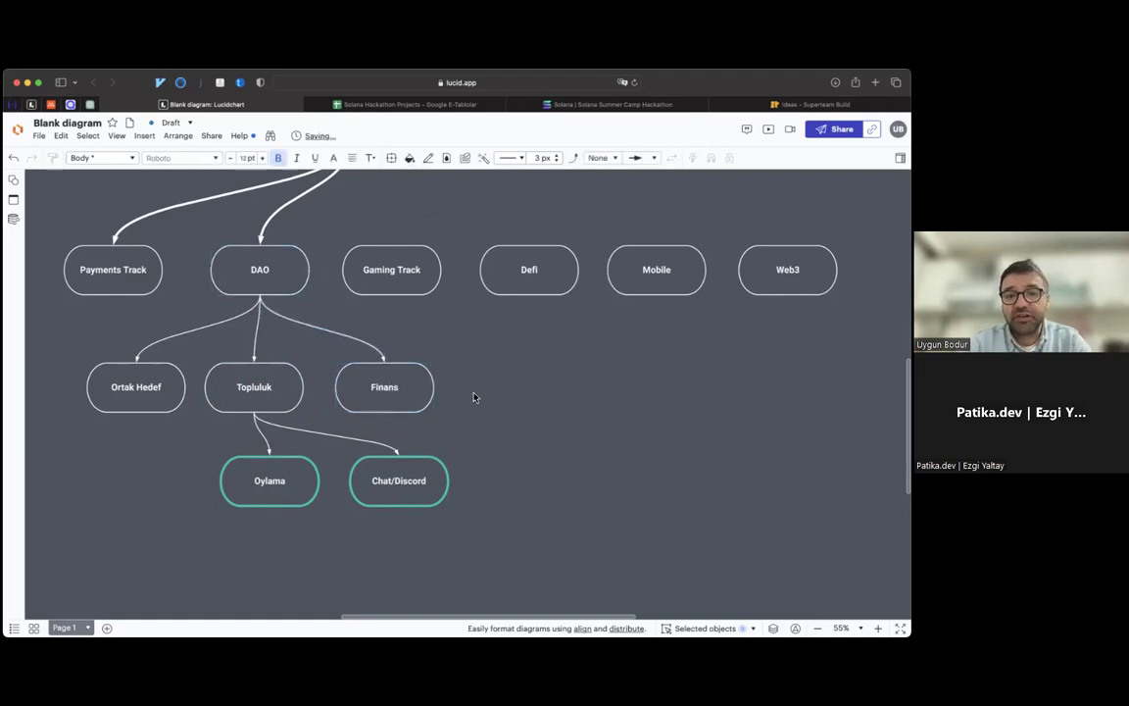
{"action": "left_click_drag", "start_coordinate": [402, 391], "coordinate": [392, 391]}
{"action": "left_click", "coordinate": [467, 404]}
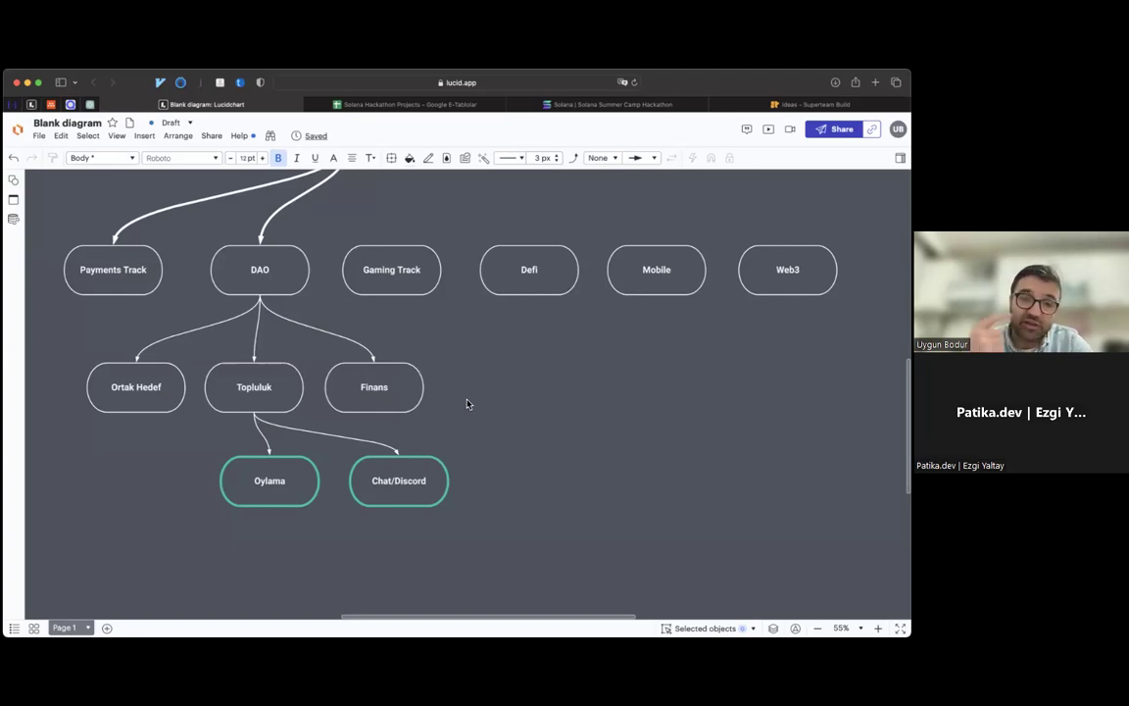
- Move Oylama and Chat/Discord left so they sit side by side, centred beneath Topluluk
{"action": "scroll", "coordinate": [263, 507], "scroll_direction": "down", "scroll_amount": 2}
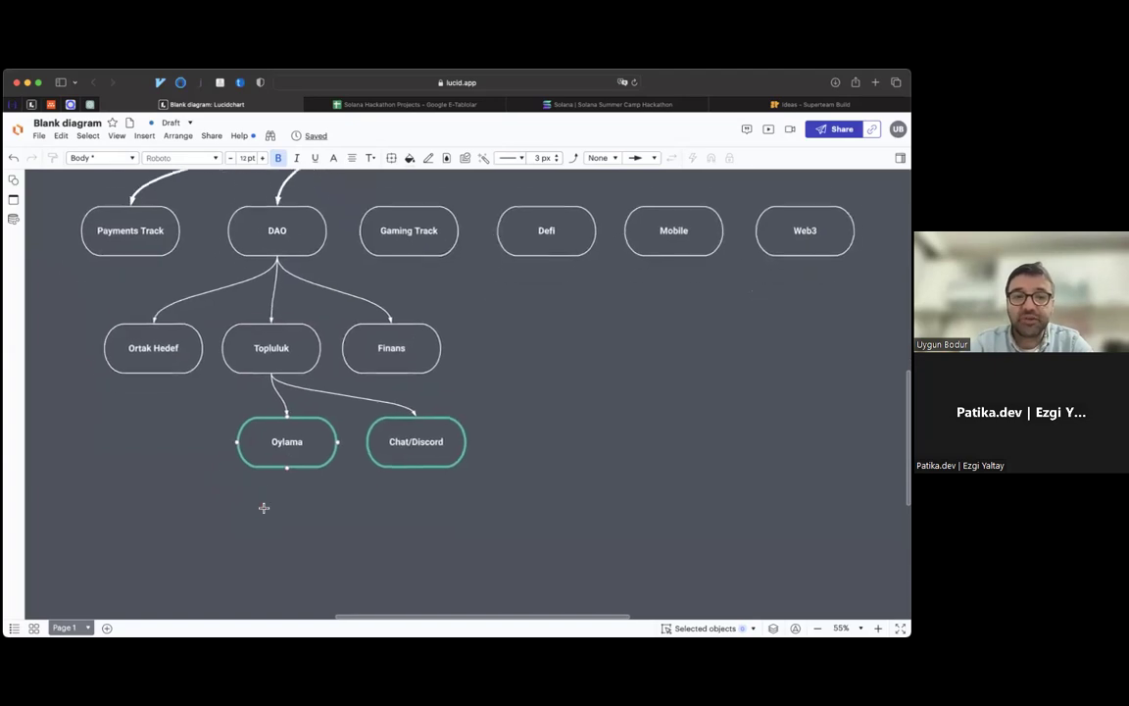
{"action": "left_click_drag", "start_coordinate": [290, 429], "coordinate": [220, 423]}
{"action": "left_click_drag", "start_coordinate": [443, 426], "coordinate": [353, 423]}
{"action": "left_click", "coordinate": [461, 414]}
{"action": "left_click", "coordinate": [399, 334]}
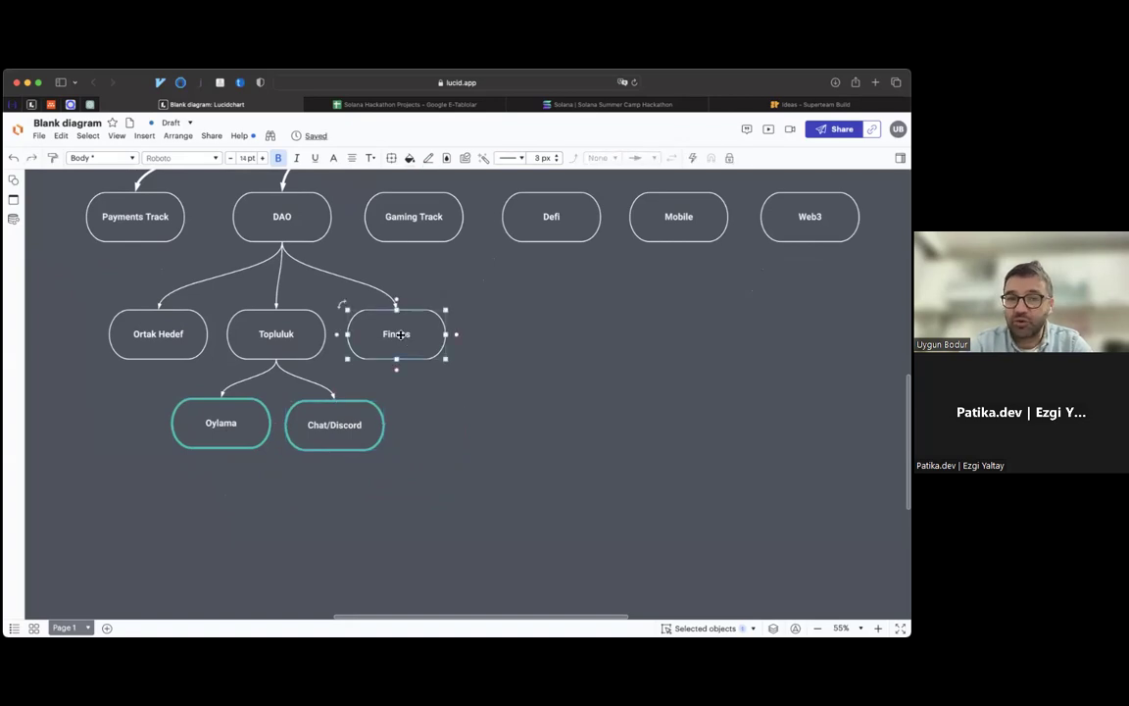
{"action": "left_click", "coordinate": [427, 410]}
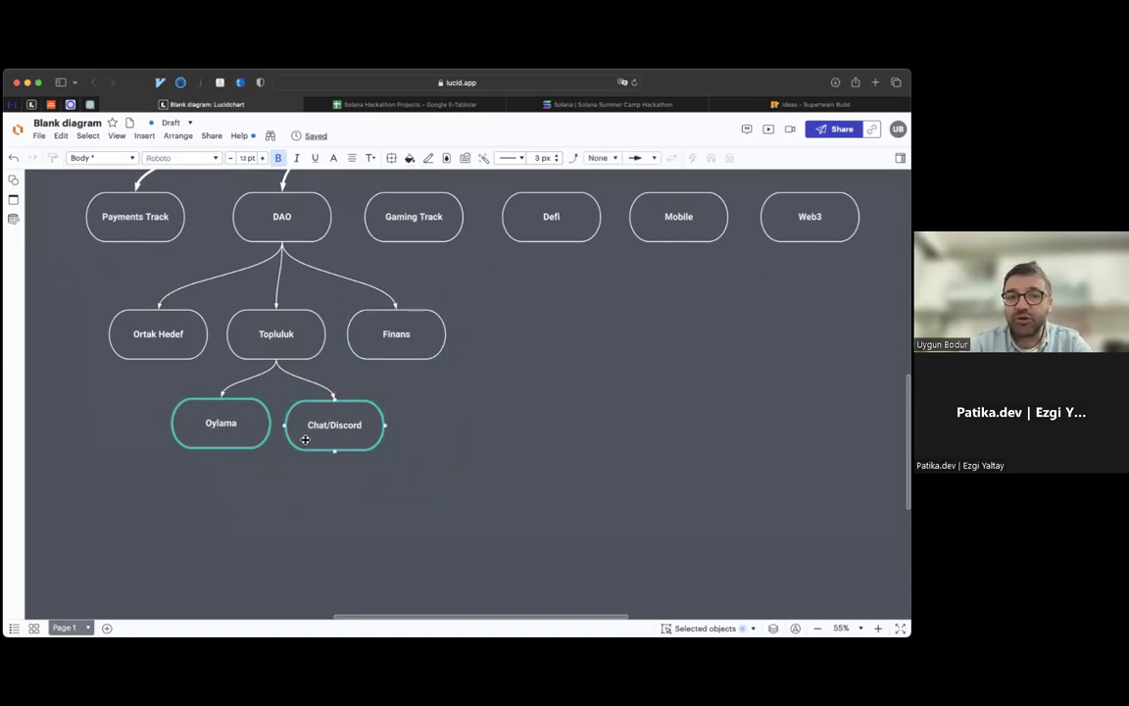
- Move Ortak Hedef, Topluluk, Finans, Oylama and Chat/Discord down together, farther below the DAO shape
{"action": "left_click_drag", "start_coordinate": [98, 294], "coordinate": [450, 470]}
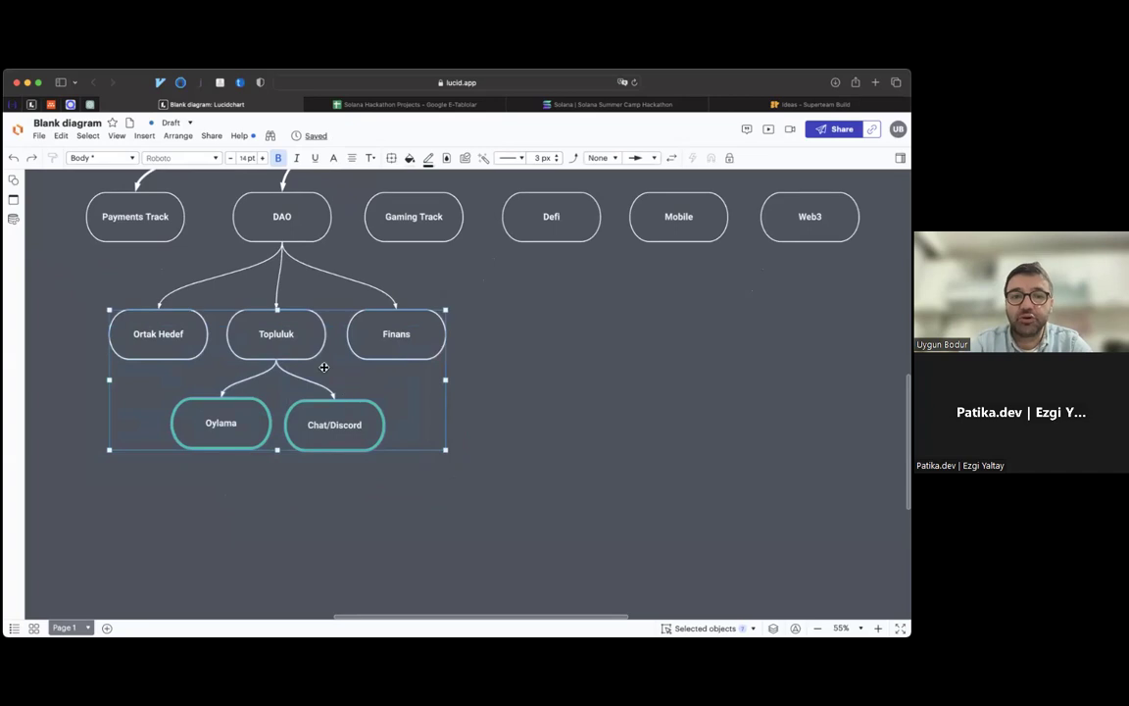
{"action": "left_click_drag", "start_coordinate": [295, 339], "coordinate": [295, 410]}
{"action": "left_click", "coordinate": [175, 305]}
- Move the Payments Track shape left, farther away from DAO
{"action": "scroll", "coordinate": [175, 305], "scroll_direction": "up", "scroll_amount": 5}
{"action": "scroll", "coordinate": [175, 305], "scroll_direction": "left", "scroll_amount": 2}
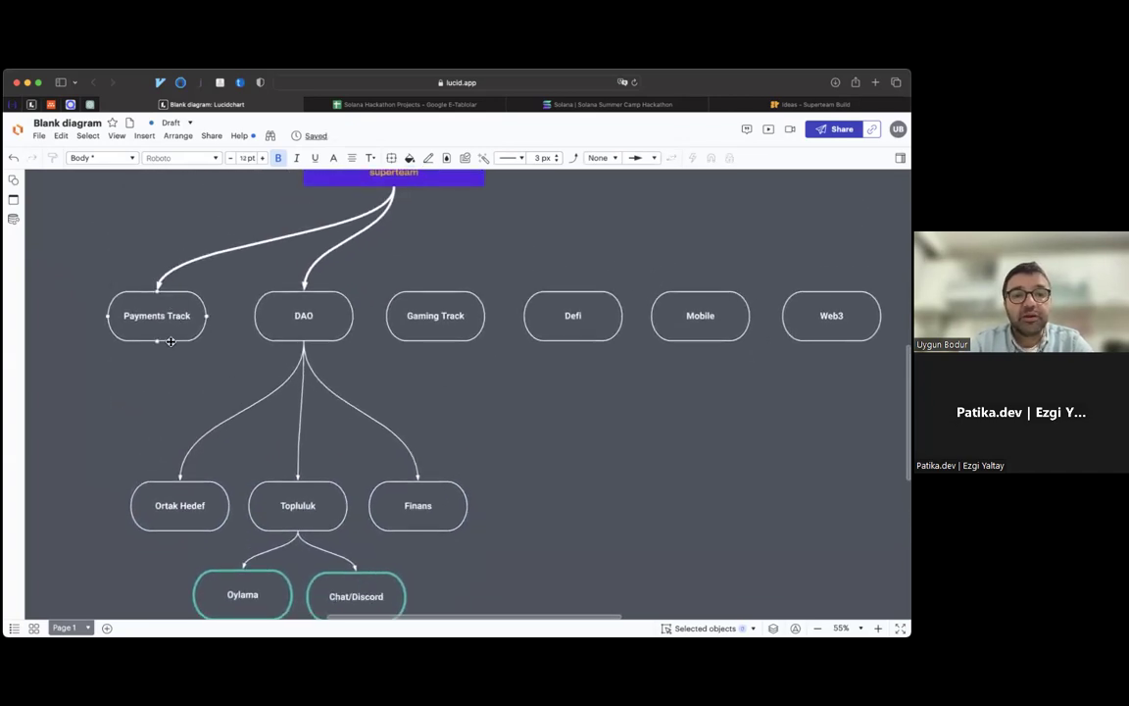
{"action": "scroll", "coordinate": [170, 342], "scroll_direction": "up", "scroll_amount": 1}
{"action": "scroll", "coordinate": [170, 342], "scroll_direction": "left", "scroll_amount": 1}
{"action": "left_click", "coordinate": [206, 371]}
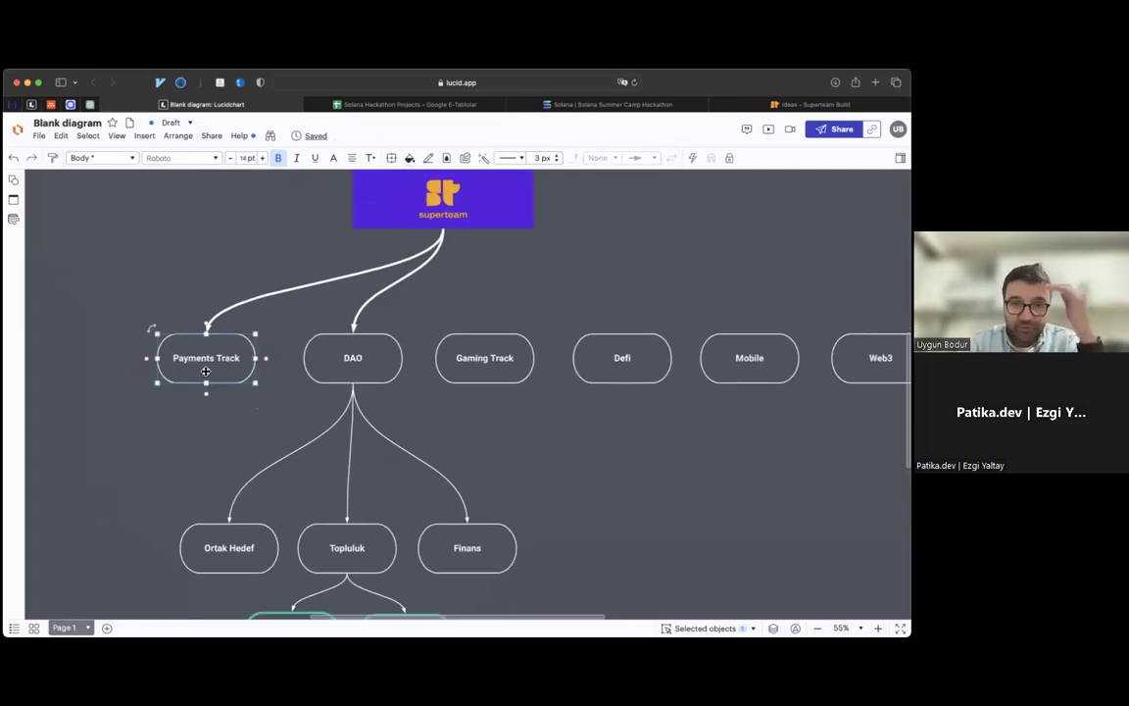
{"action": "left_click_drag", "start_coordinate": [206, 371], "coordinate": [156, 373]}
{"action": "left_click", "coordinate": [162, 405]}
{"action": "scroll", "coordinate": [162, 402], "scroll_direction": "left", "scroll_amount": 3}
{"action": "scroll", "coordinate": [161, 403], "scroll_direction": "down", "scroll_amount": 1}
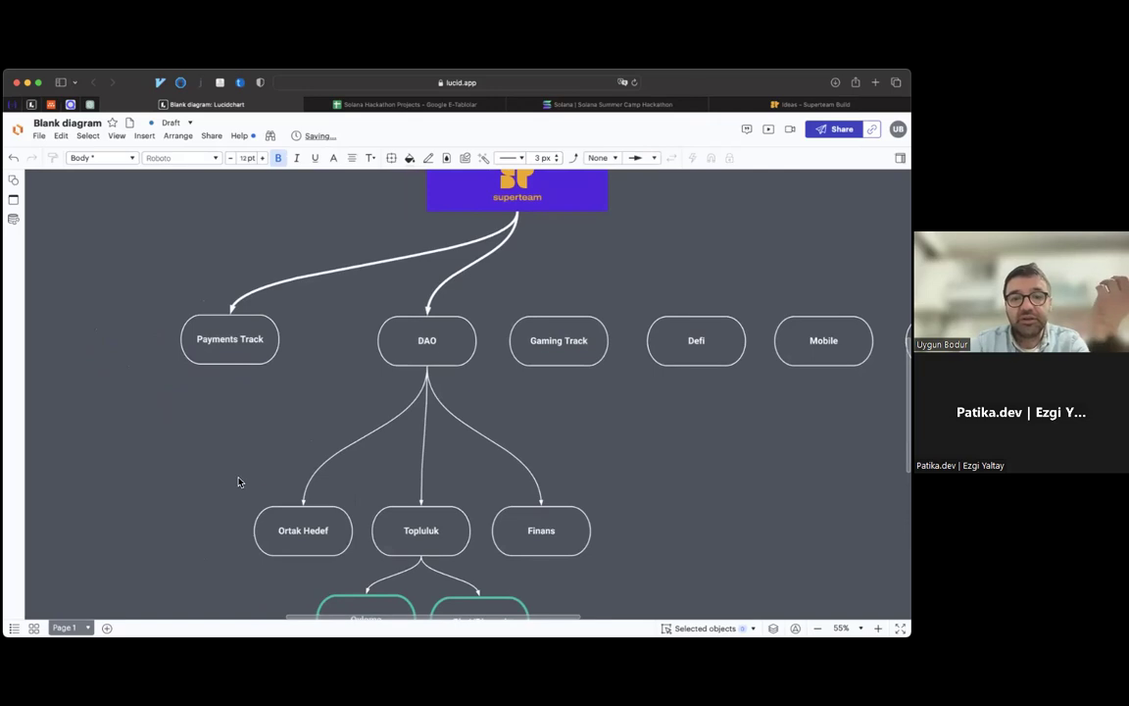
- Duplicate the teal-outlined Oylama shape, place the copy below and left of Payments Track, and label it "e-commerce"
{"action": "scroll", "coordinate": [251, 490], "scroll_direction": "down", "scroll_amount": 1}
{"action": "scroll", "coordinate": [263, 501], "scroll_direction": "down", "scroll_amount": 2}
{"action": "scroll", "coordinate": [262, 501], "scroll_direction": "left", "scroll_amount": 1}
{"action": "left_click", "coordinate": [422, 543]}
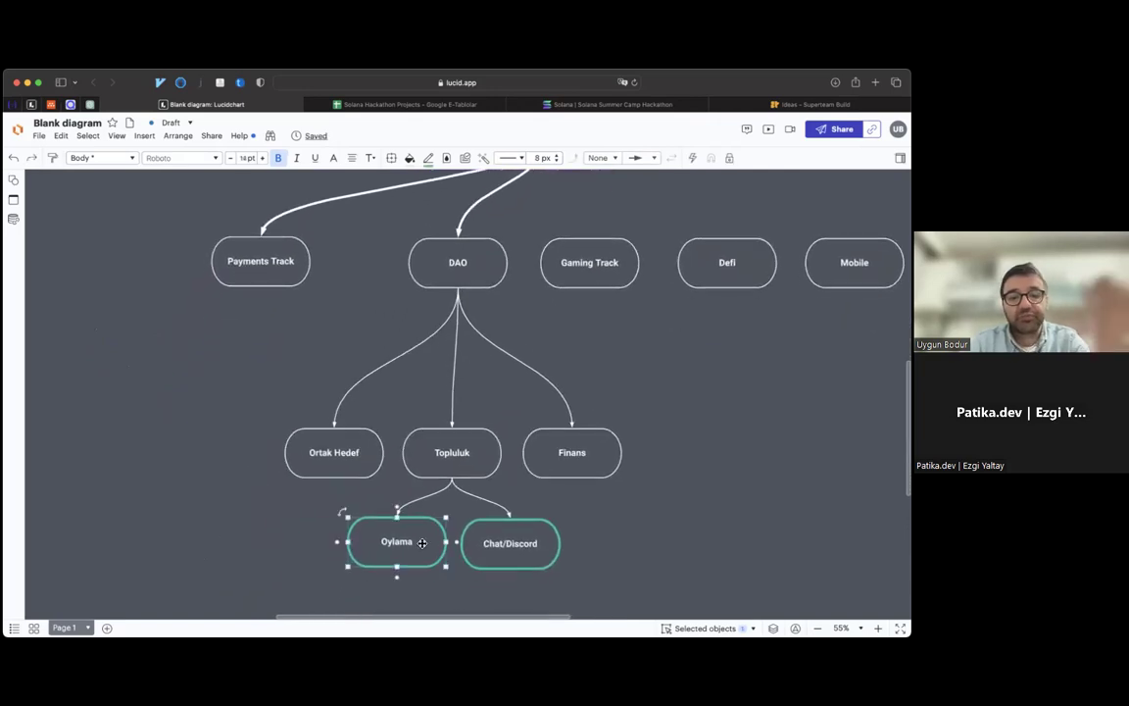
{"action": "left_click_drag", "start_coordinate": [422, 543], "coordinate": [139, 331]}
{"action": "double_click", "coordinate": [139, 331]}
{"action": "type", "text": "e-commerc"}
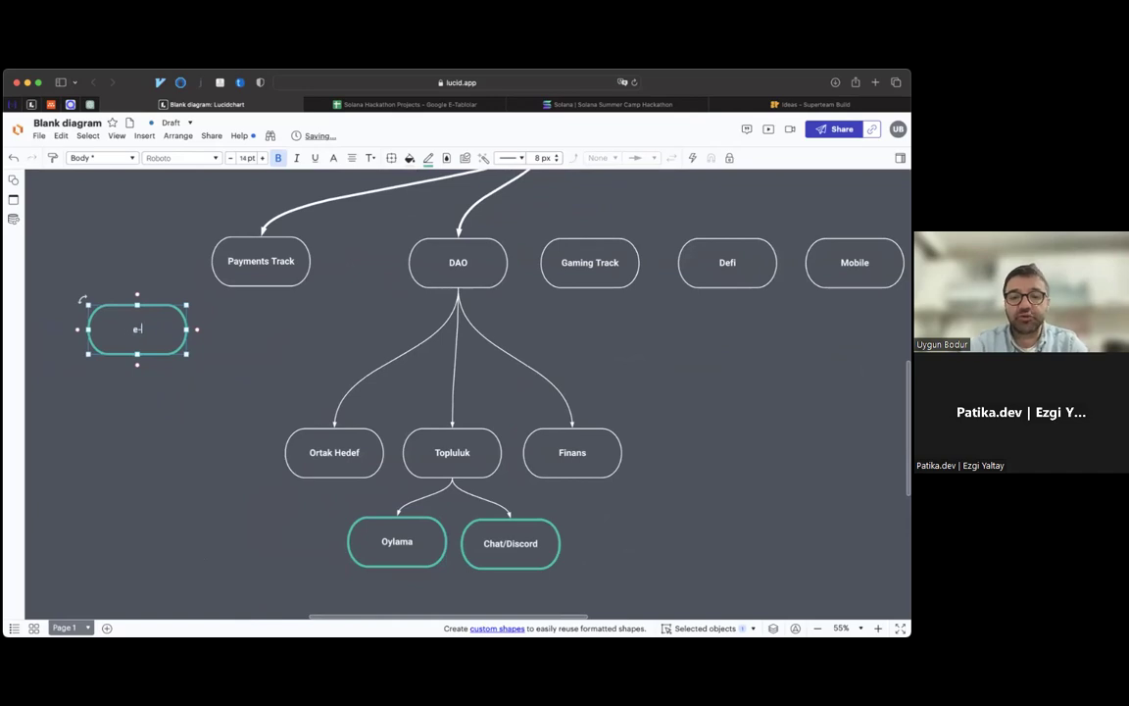
{"action": "type", "text": "e"}
{"action": "left_click", "coordinate": [151, 411]}
{"action": "left_click_drag", "start_coordinate": [156, 341], "coordinate": [154, 373]}
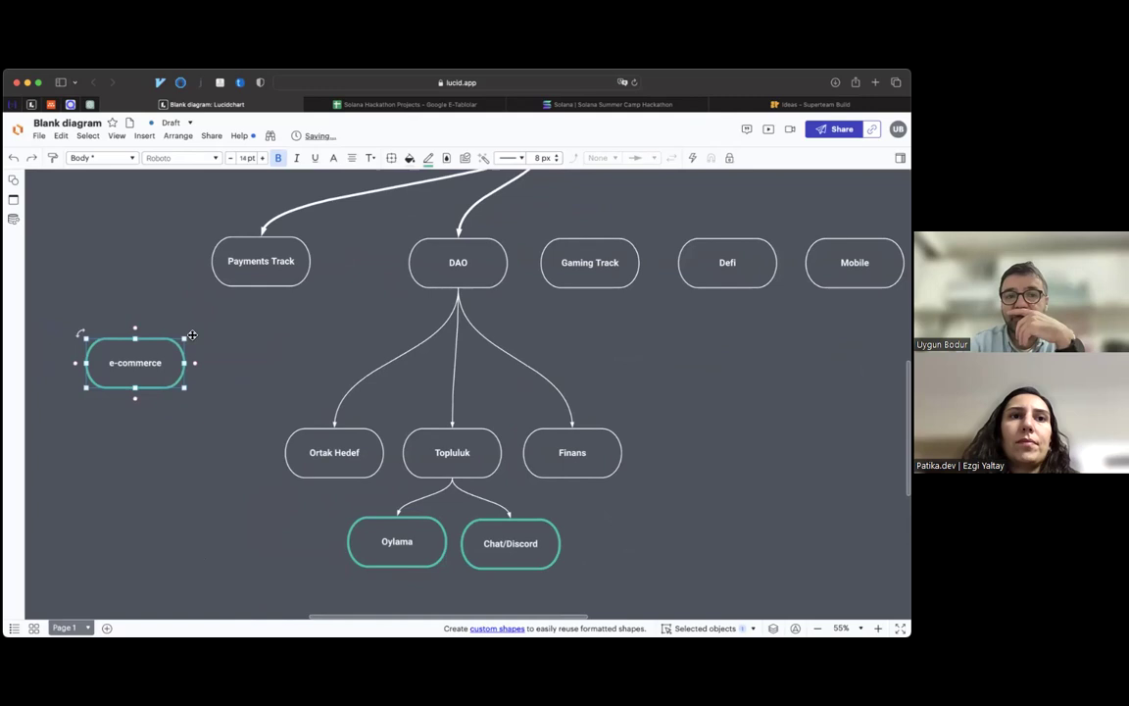
- Connect Payments Track to e-commerce with an arrow and set its line width to 6 px
{"action": "left_click", "coordinate": [245, 261]}
{"action": "left_click_drag", "start_coordinate": [262, 295], "coordinate": [138, 336]}
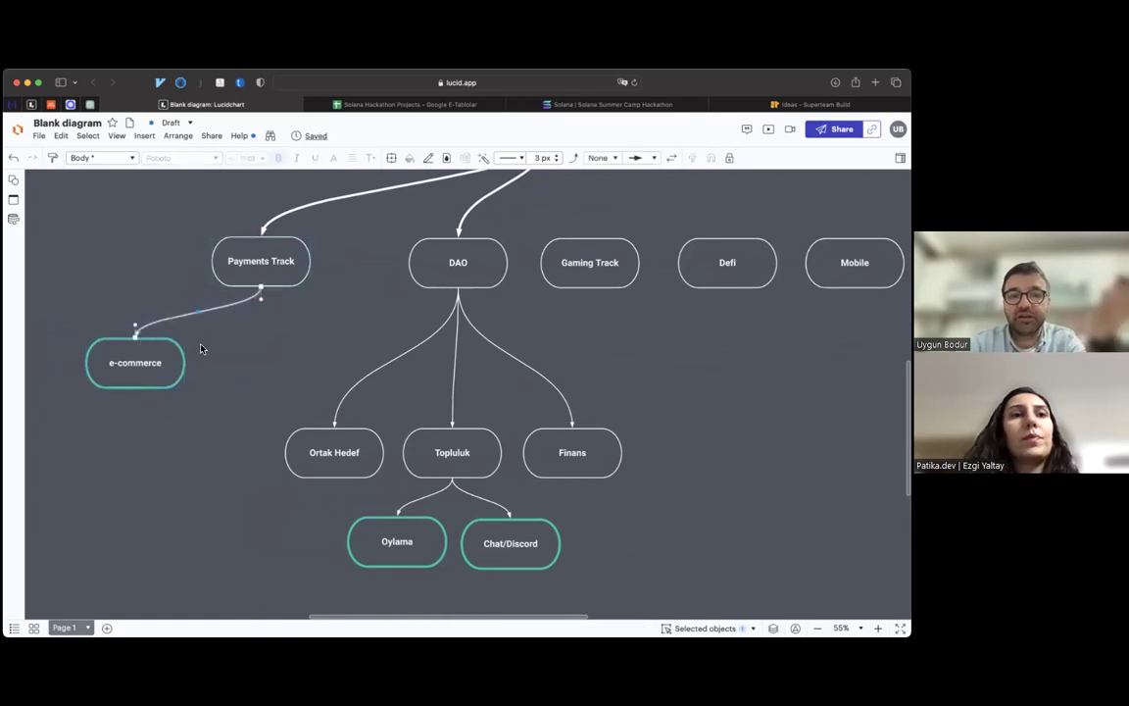
{"action": "scroll", "coordinate": [201, 348], "scroll_direction": "up", "scroll_amount": 1}
{"action": "scroll", "coordinate": [201, 348], "scroll_direction": "right", "scroll_amount": 1}
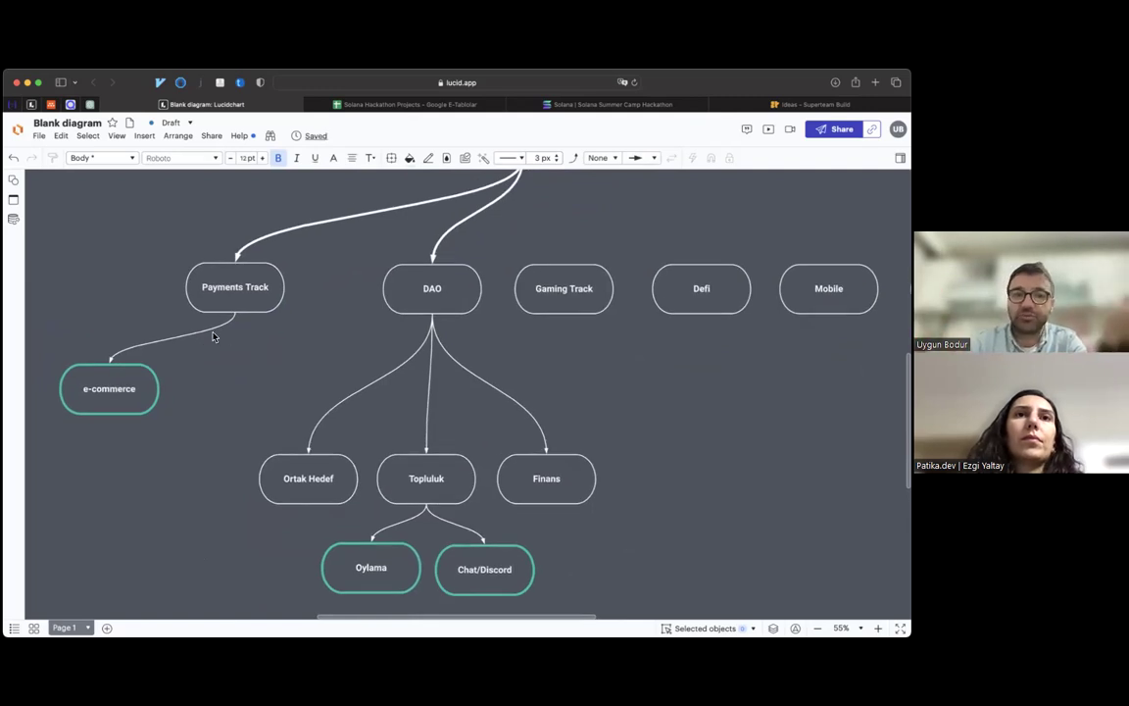
{"action": "left_click", "coordinate": [213, 335]}
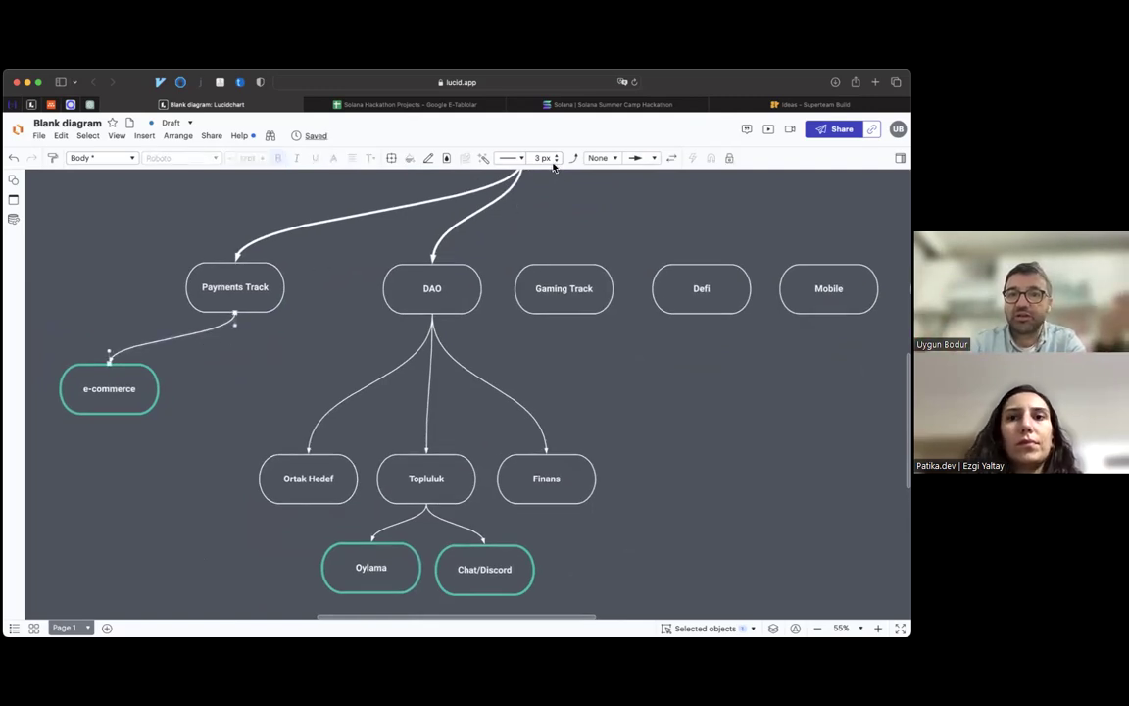
{"action": "left_click", "coordinate": [323, 317]}
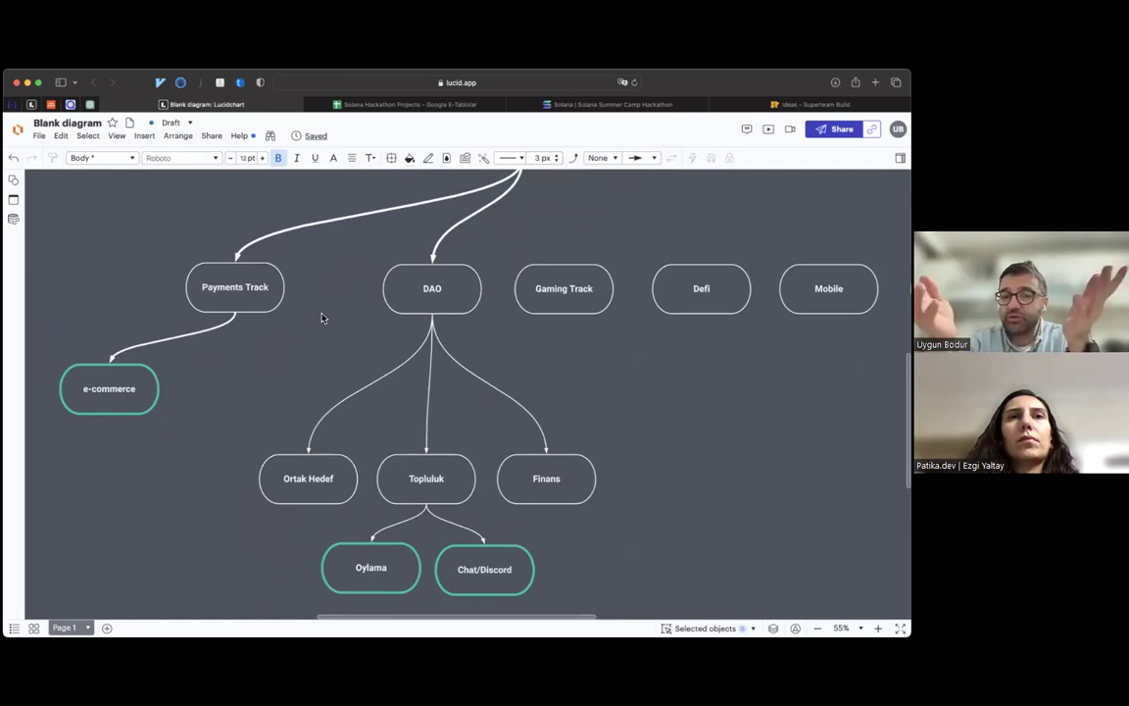
- Duplicate the e-commerce shape to its right, beneath Payments Track, and label the copy "Gaming"
{"action": "left_click", "coordinate": [99, 389]}
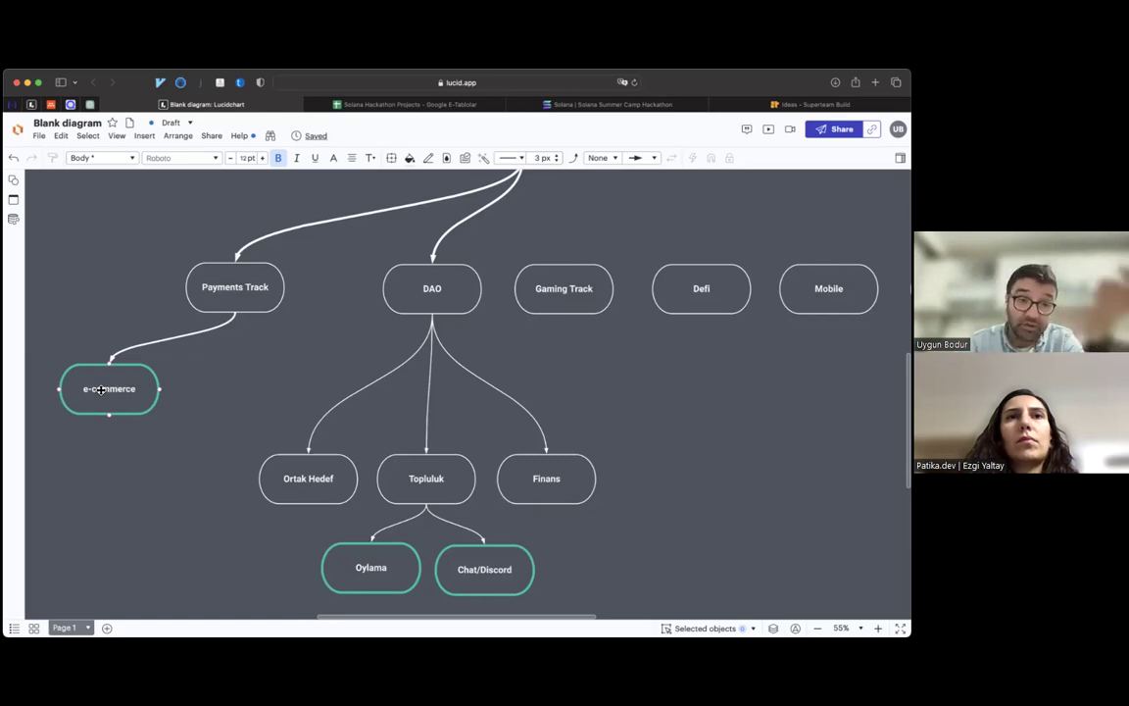
{"action": "left_click", "coordinate": [100, 389]}
{"action": "left_click_drag", "start_coordinate": [100, 389], "coordinate": [243, 390]}
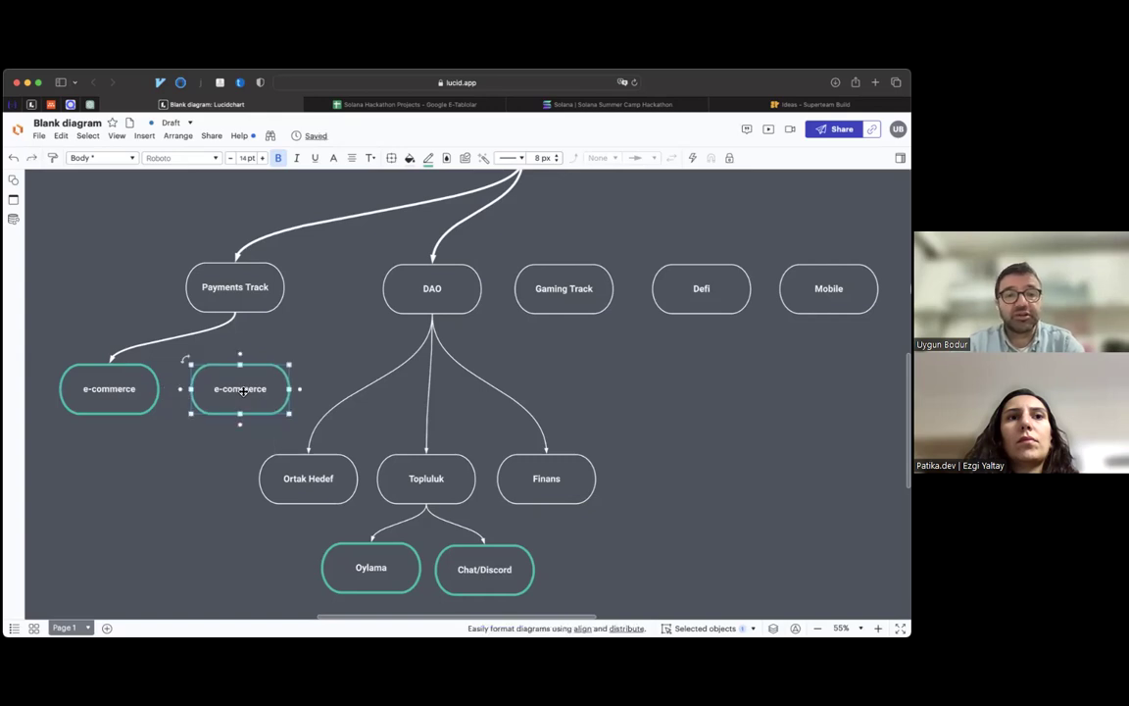
{"action": "double_click", "coordinate": [243, 390]}
{"action": "type", "text": "Gaming"}
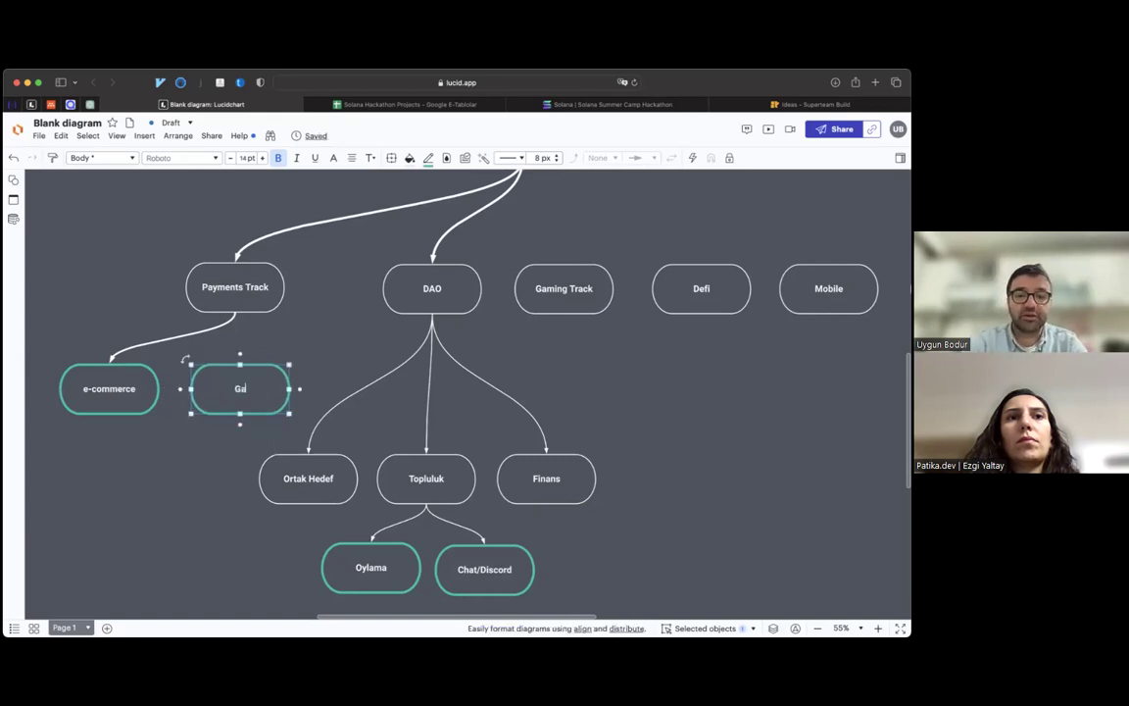
{"action": "left_click", "coordinate": [260, 341]}
- Connect Payments Track to Gaming with an arrow and copy the e-commerce connector's style onto it
{"action": "left_click", "coordinate": [251, 284]}
{"action": "mouse_move", "coordinate": [236, 314]}
{"action": "left_mouse_down"}
{"action": "mouse_move", "coordinate": [220, 329]}
{"action": "mouse_move", "coordinate": [243, 364]}
{"action": "left_mouse_up"}
{"action": "left_click", "coordinate": [211, 331]}
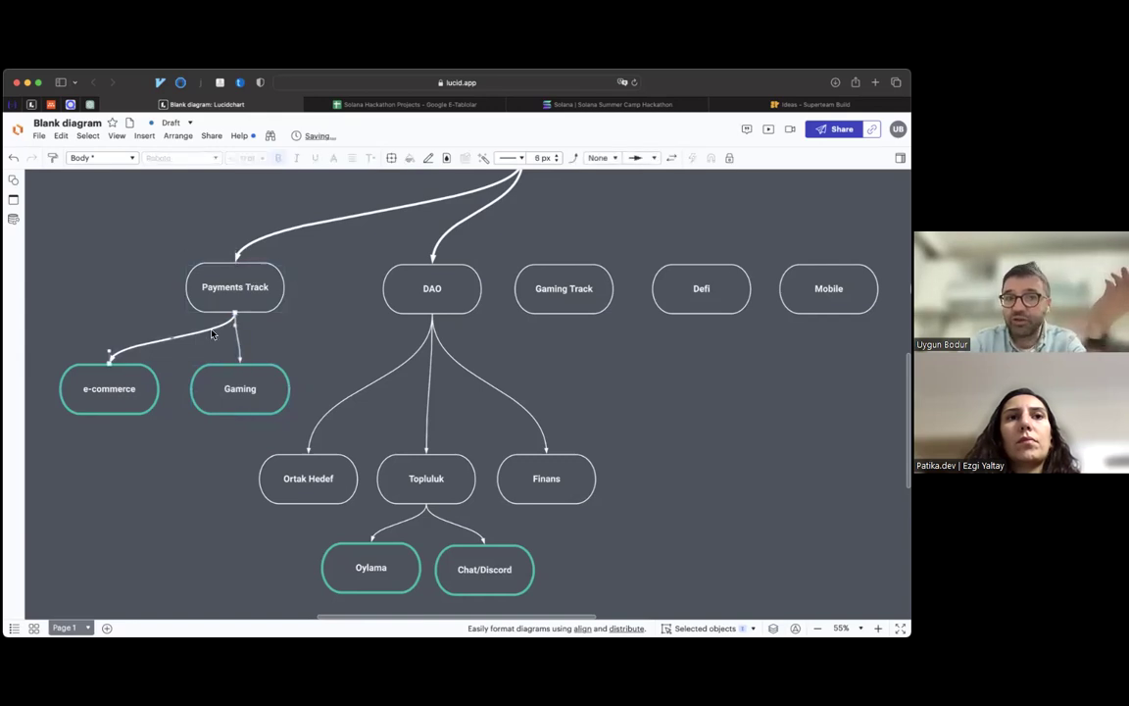
{"action": "right_click", "coordinate": [212, 331]}
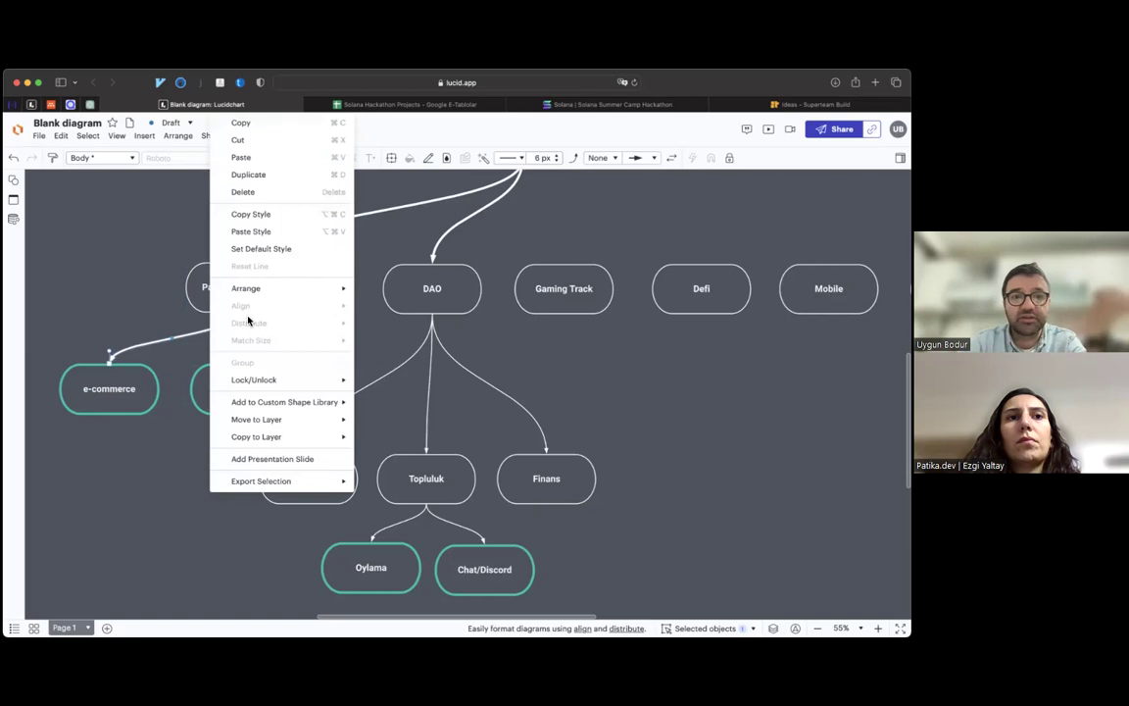
{"action": "left_click", "coordinate": [269, 218]}
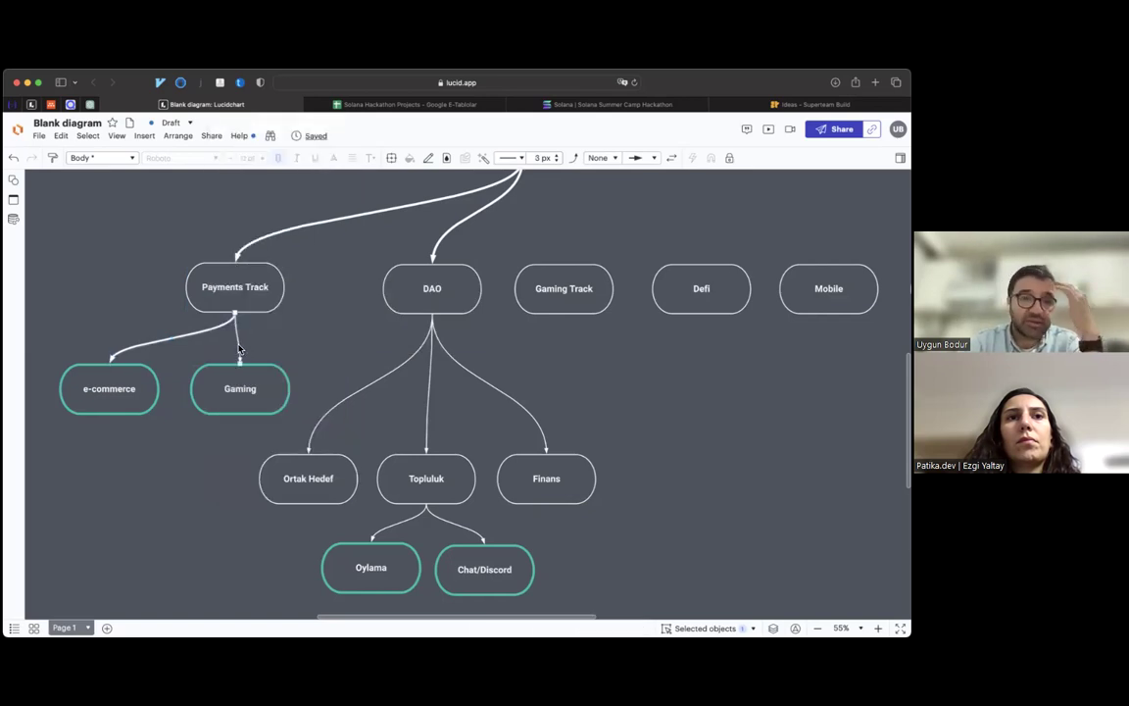
{"action": "right_click", "coordinate": [238, 348]}
{"action": "left_click", "coordinate": [282, 232]}
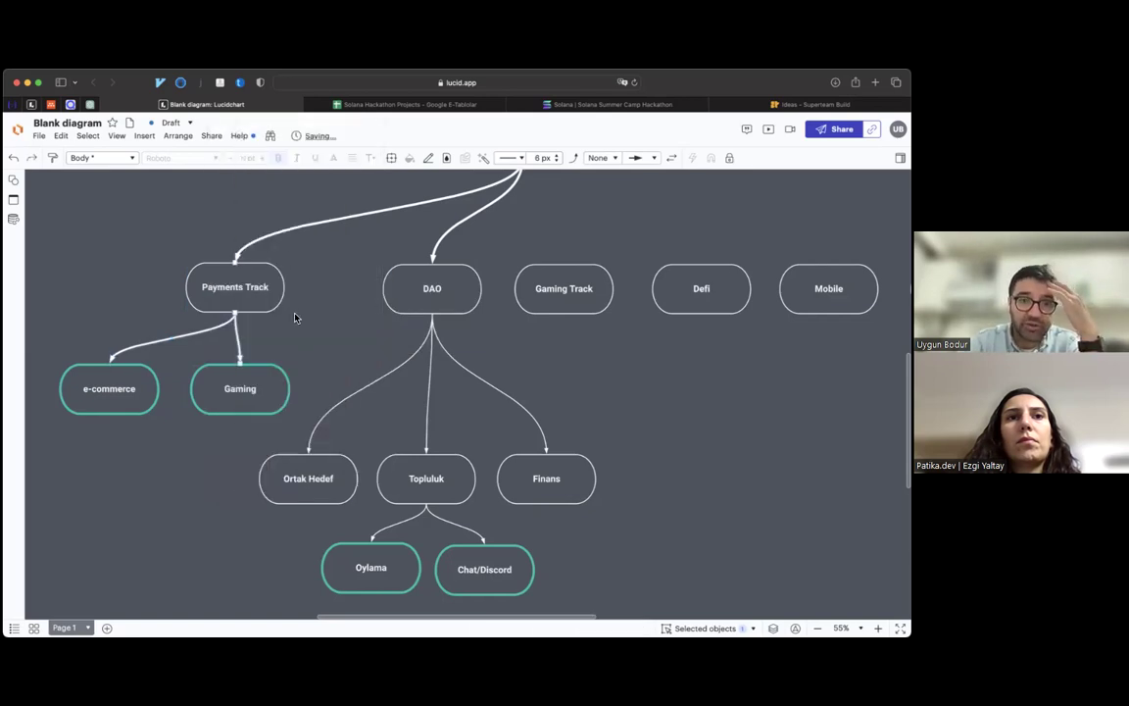
- Connect the superteam logo block to Gaming Track with an arrow
{"action": "scroll", "coordinate": [304, 344], "scroll_direction": "right", "scroll_amount": 5}
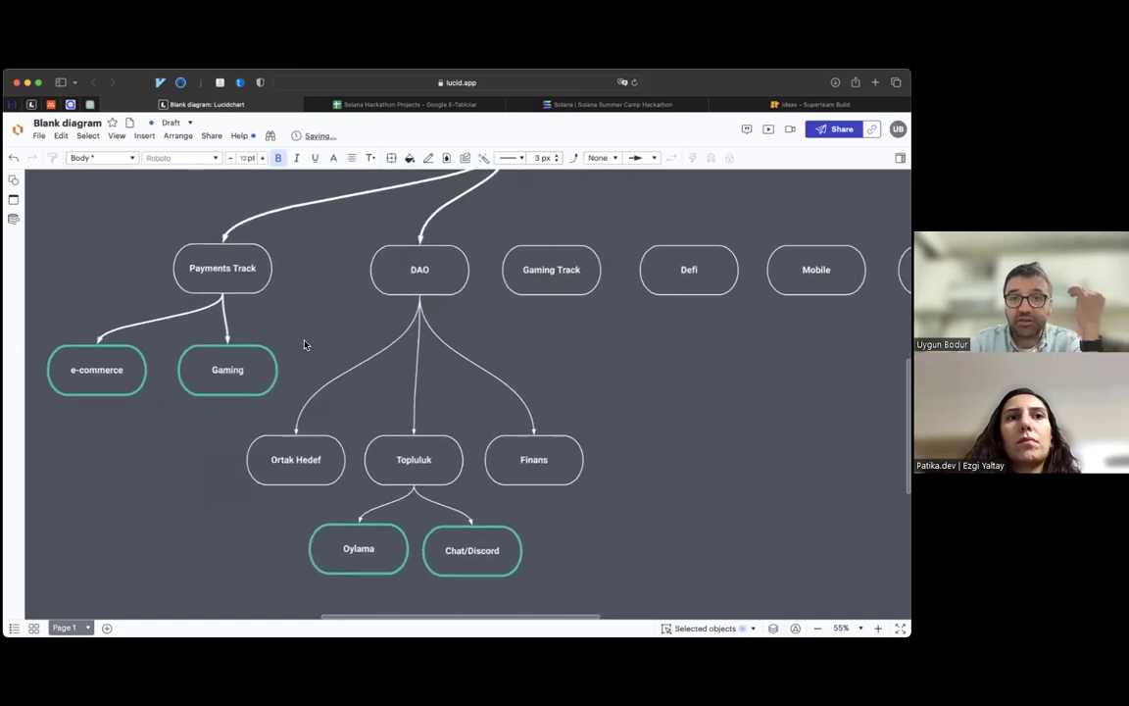
{"action": "scroll", "coordinate": [304, 344], "scroll_direction": "up", "scroll_amount": 3}
{"action": "scroll", "coordinate": [303, 344], "scroll_direction": "right", "scroll_amount": 2}
{"action": "left_click", "coordinate": [315, 225]}
{"action": "left_click_drag", "start_coordinate": [270, 238], "coordinate": [315, 340]}
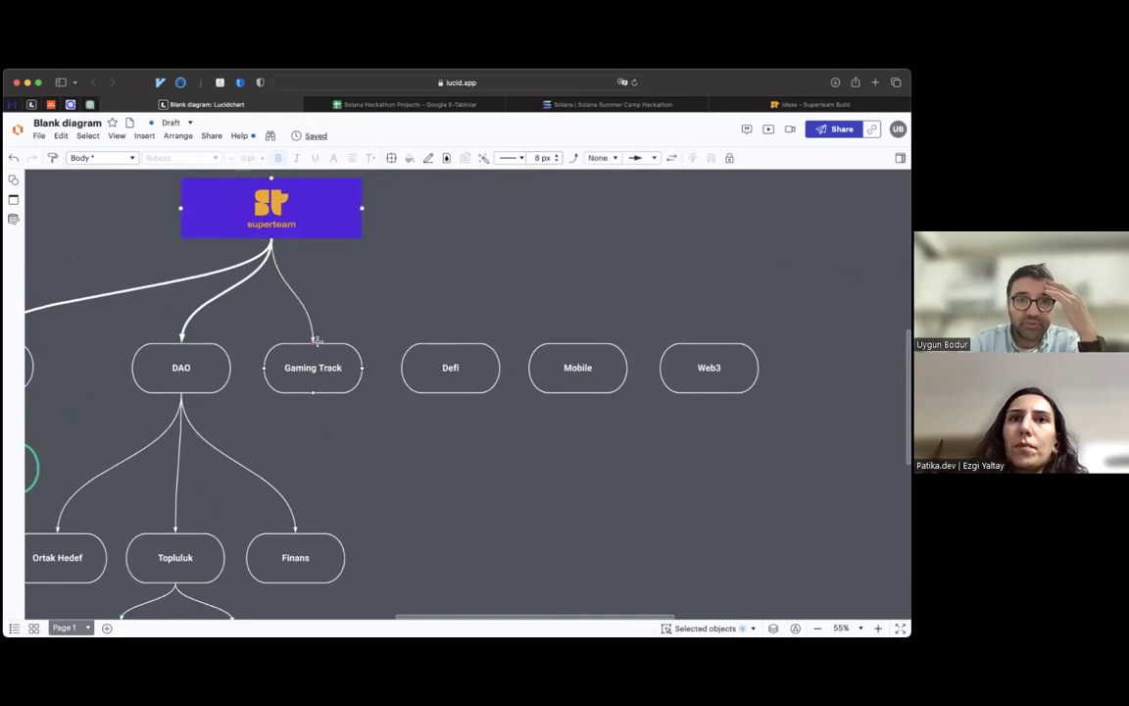
- Copy the style of the superteam-to-DAO connector onto the superteam-to-Gaming Track connector
{"action": "left_click", "coordinate": [250, 283]}
{"action": "right_click", "coordinate": [250, 283]}
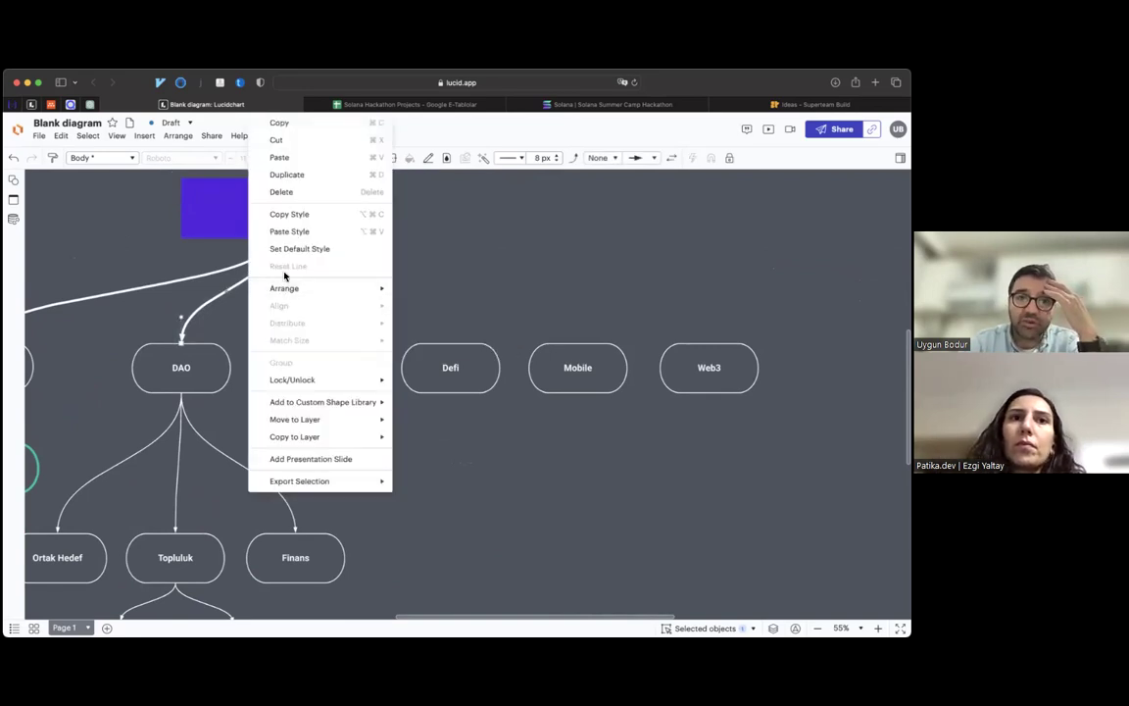
{"action": "left_click", "coordinate": [295, 223]}
{"action": "left_click", "coordinate": [294, 297]}
{"action": "right_click", "coordinate": [294, 297]}
{"action": "left_click", "coordinate": [337, 232]}
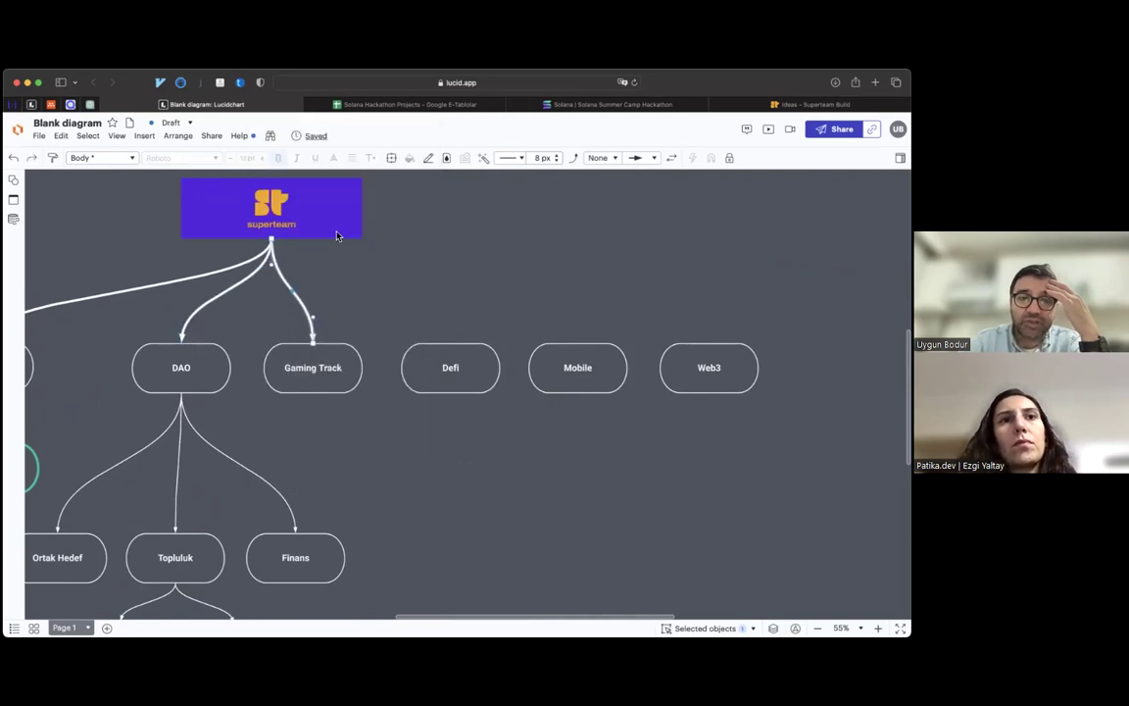
{"action": "left_click", "coordinate": [364, 292]}
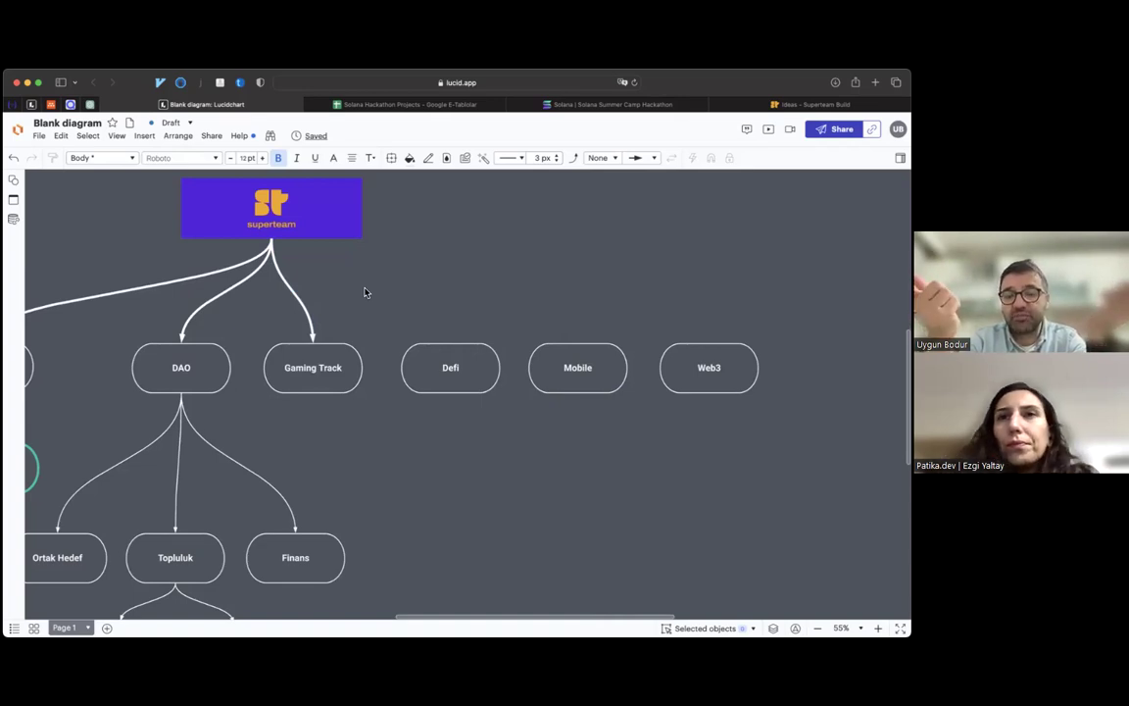
- Shift Gaming Track, Defi, Mobile and Web3 right together to widen the gap beside DAO
{"action": "scroll", "coordinate": [365, 292], "scroll_direction": "down", "scroll_amount": 2}
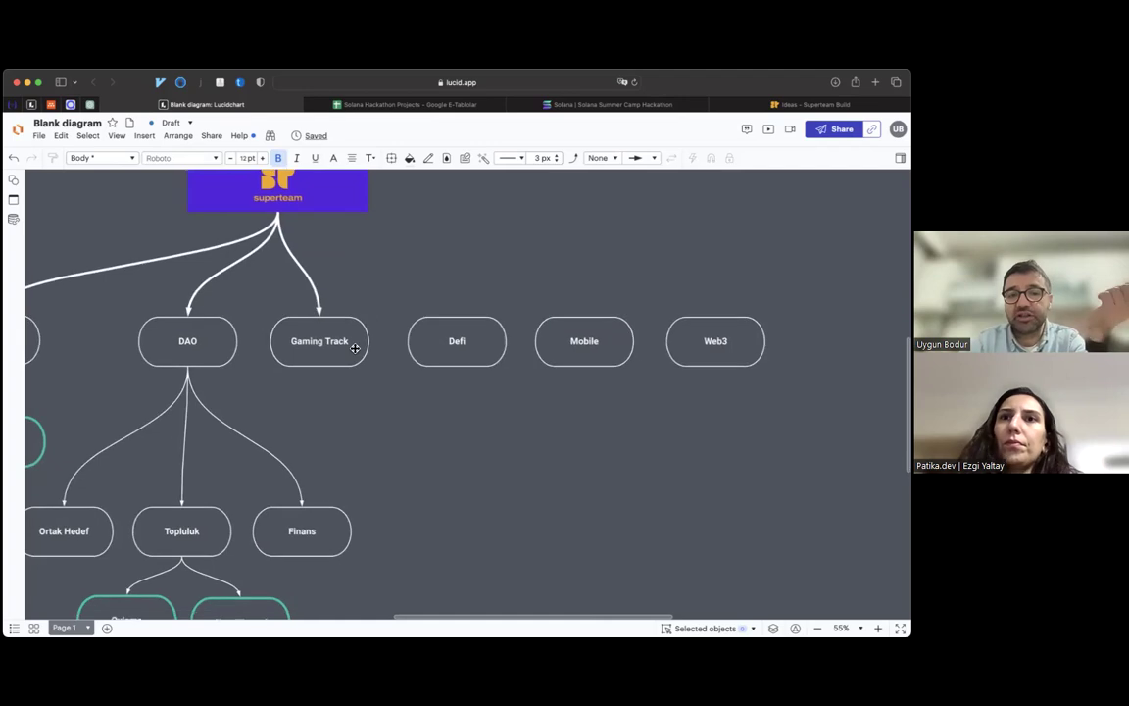
{"action": "left_click", "coordinate": [328, 341]}
{"action": "left_click", "coordinate": [441, 341], "text": "shift"}
{"action": "left_click", "coordinate": [584, 341], "text": "shift"}
{"action": "left_click", "coordinate": [715, 341], "text": "shift"}
{"action": "left_click_drag", "start_coordinate": [324, 341], "coordinate": [351, 341]}
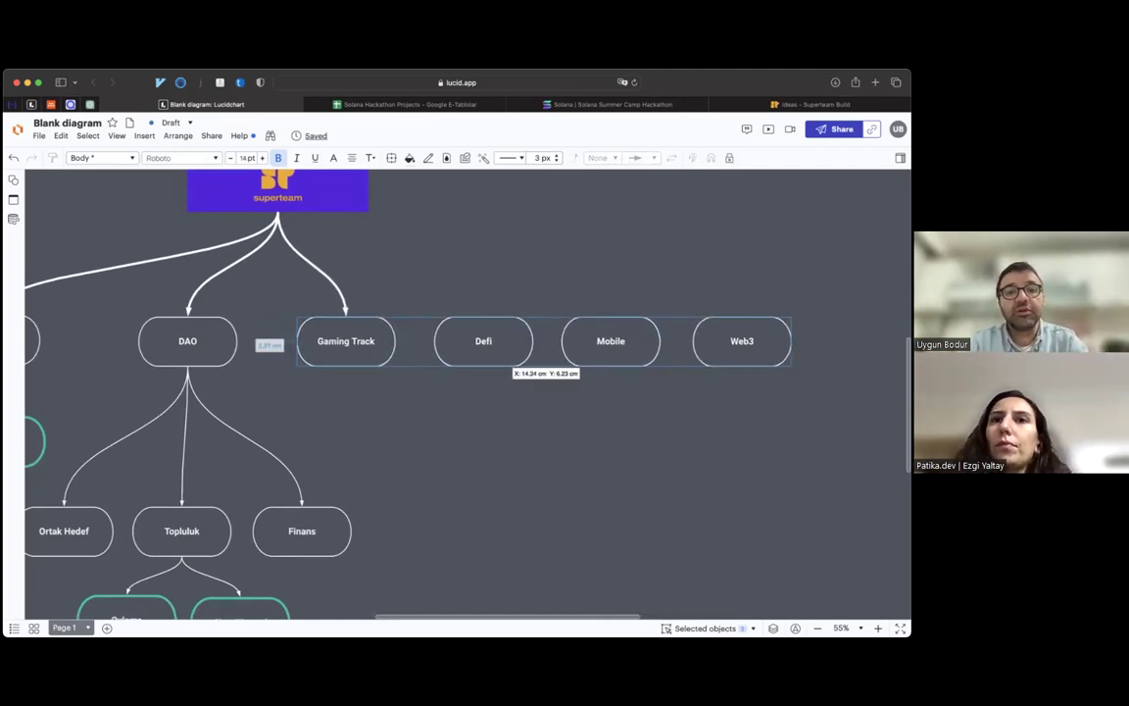
{"action": "left_click", "coordinate": [533, 434]}
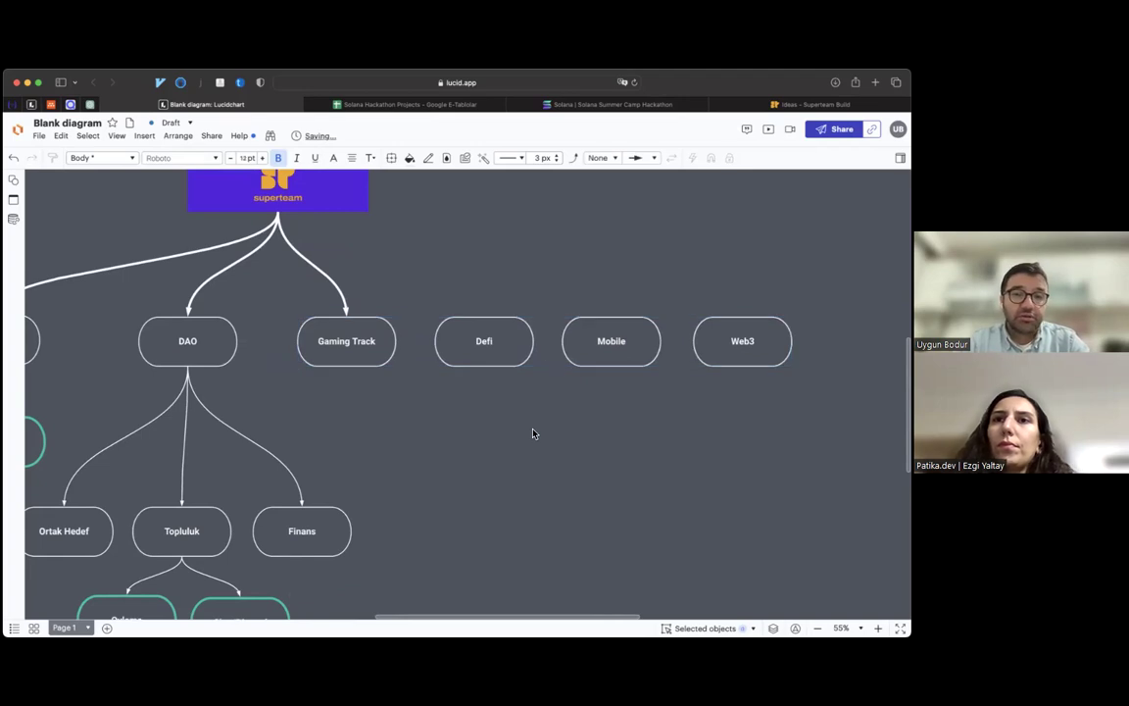
- Connect the superteam logo block to Defi with an arrow
{"action": "left_click", "coordinate": [278, 223]}
{"action": "left_click_drag", "start_coordinate": [278, 223], "coordinate": [484, 315]}
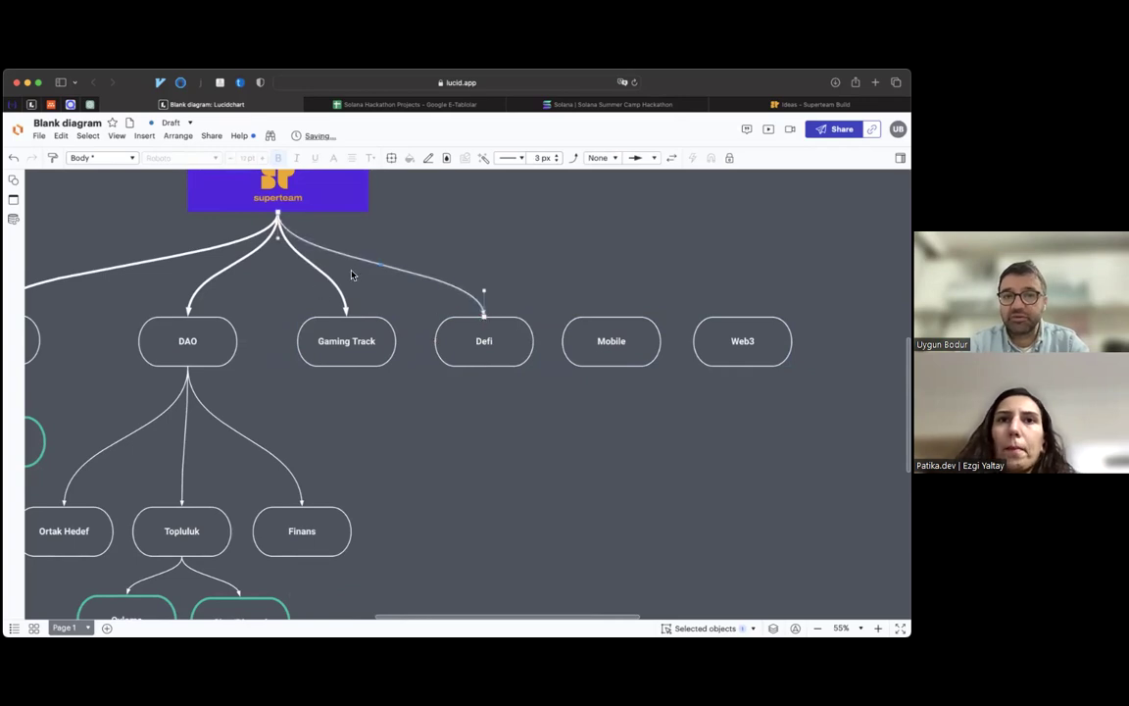
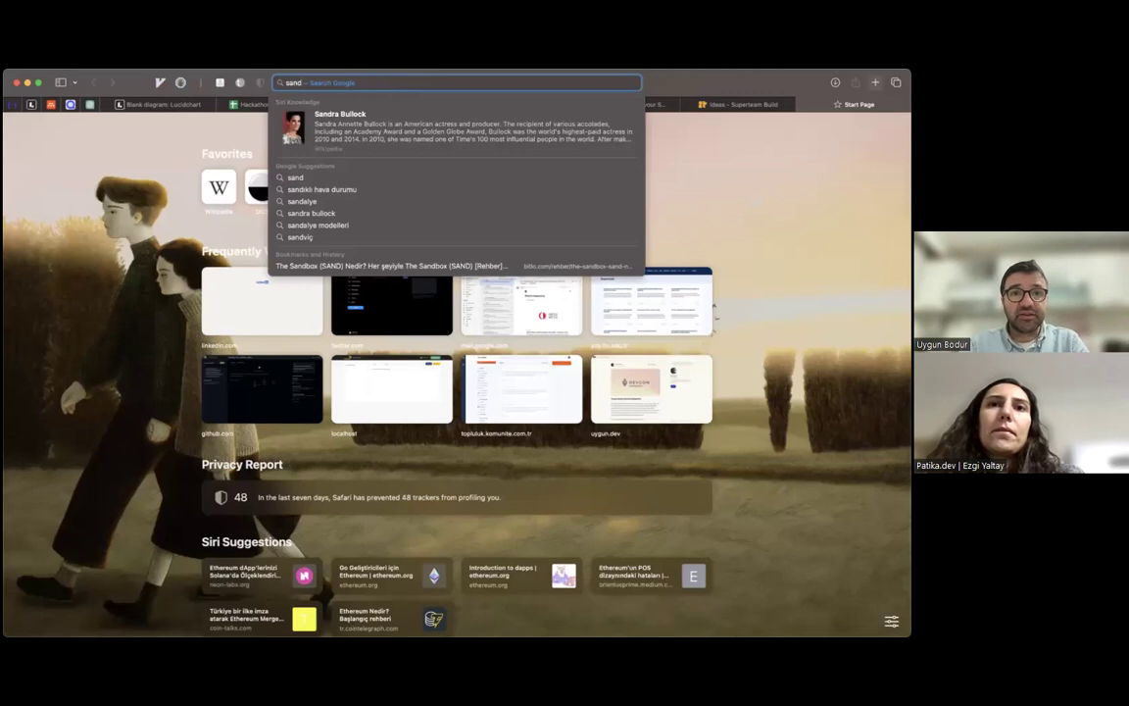
- Look up "sandbox" in the browser and open the Paketle Kurye Apileri documentation from the history suggestions
{"action": "type", "text": "box"}
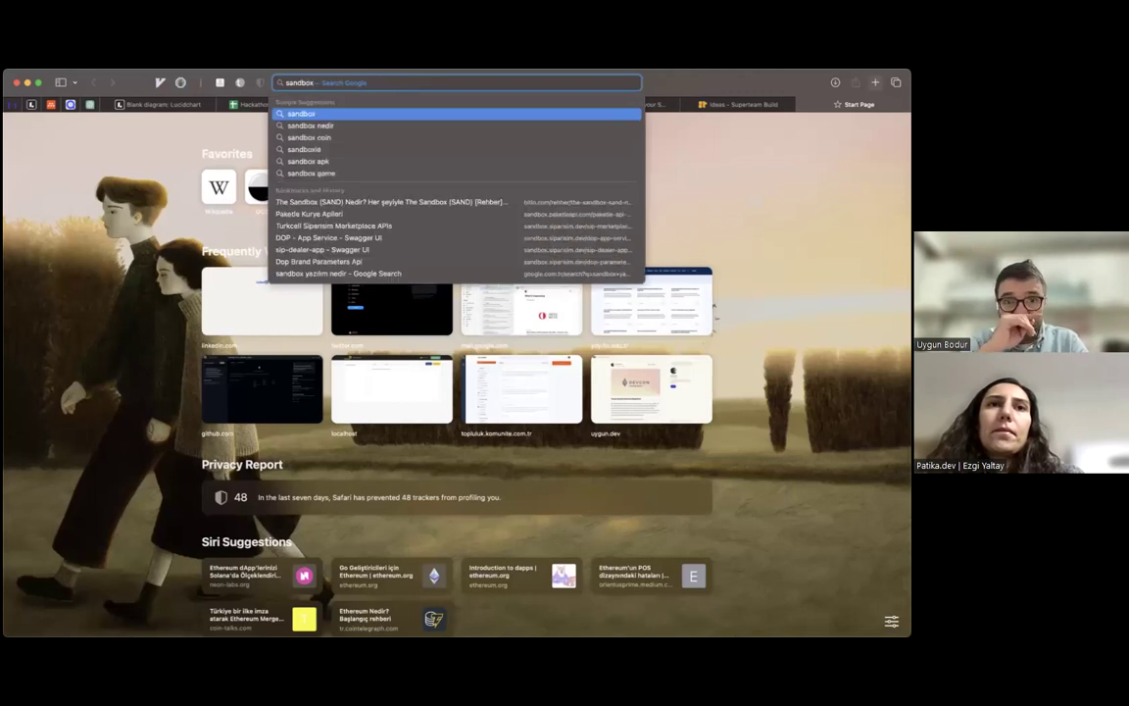
{"action": "key", "text": "Down"}
{"action": "key", "text": "Down"}
{"action": "key", "text": "Down"}
{"action": "key", "text": "Down"}
{"action": "key", "text": "Down"}
{"action": "key", "text": "Down"}
{"action": "key", "text": "Down"}
{"action": "key", "text": "Down"}
{"action": "key", "text": "Down"}
{"action": "key", "text": "Up"}
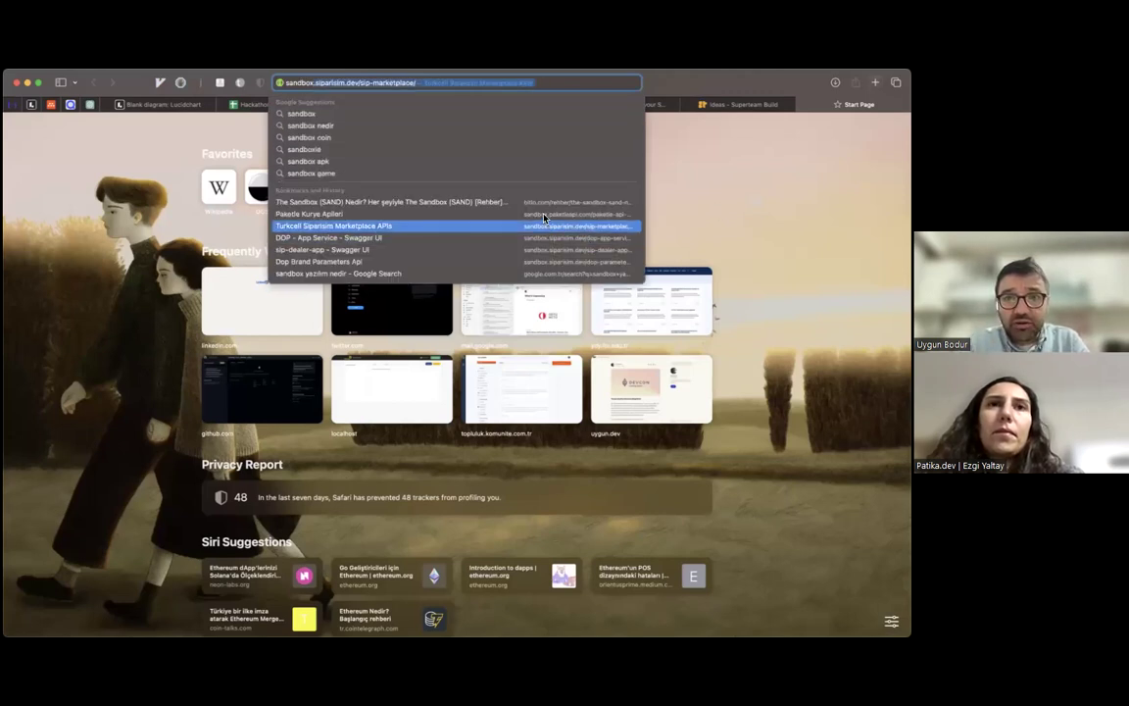
{"action": "left_click", "coordinate": [544, 215]}
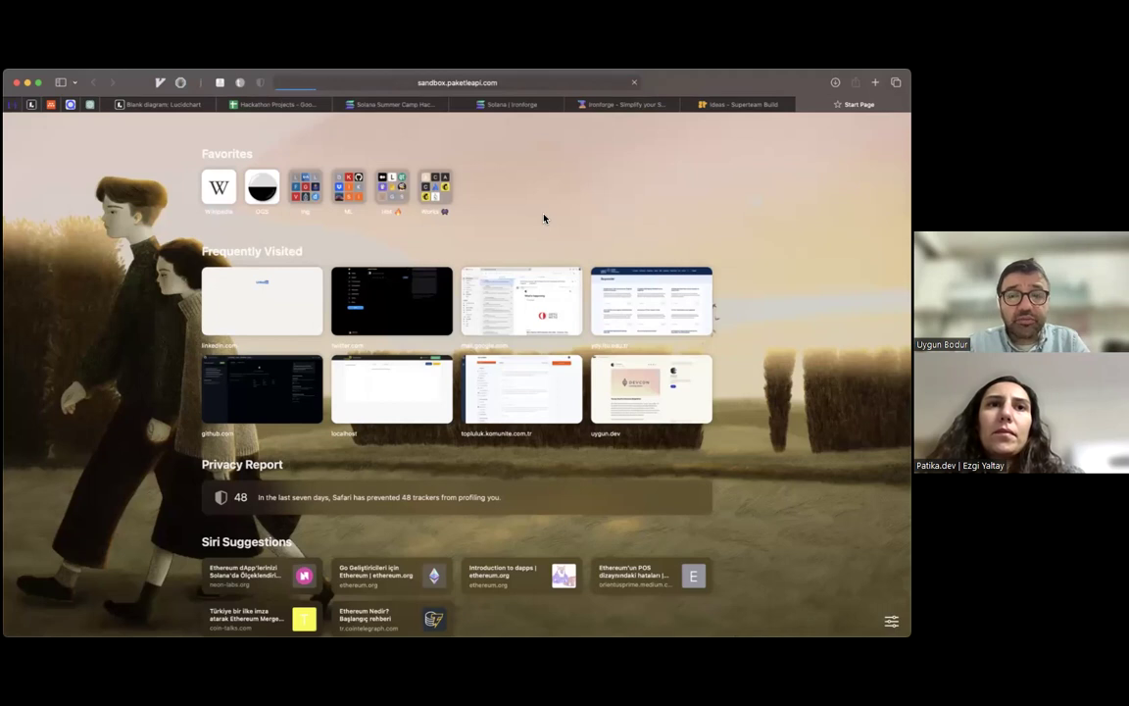
{"action": "scroll", "coordinate": [544, 218], "scroll_direction": "down", "scroll_amount": 8}
{"action": "scroll", "coordinate": [544, 218], "scroll_direction": "up", "scroll_amount": 8}
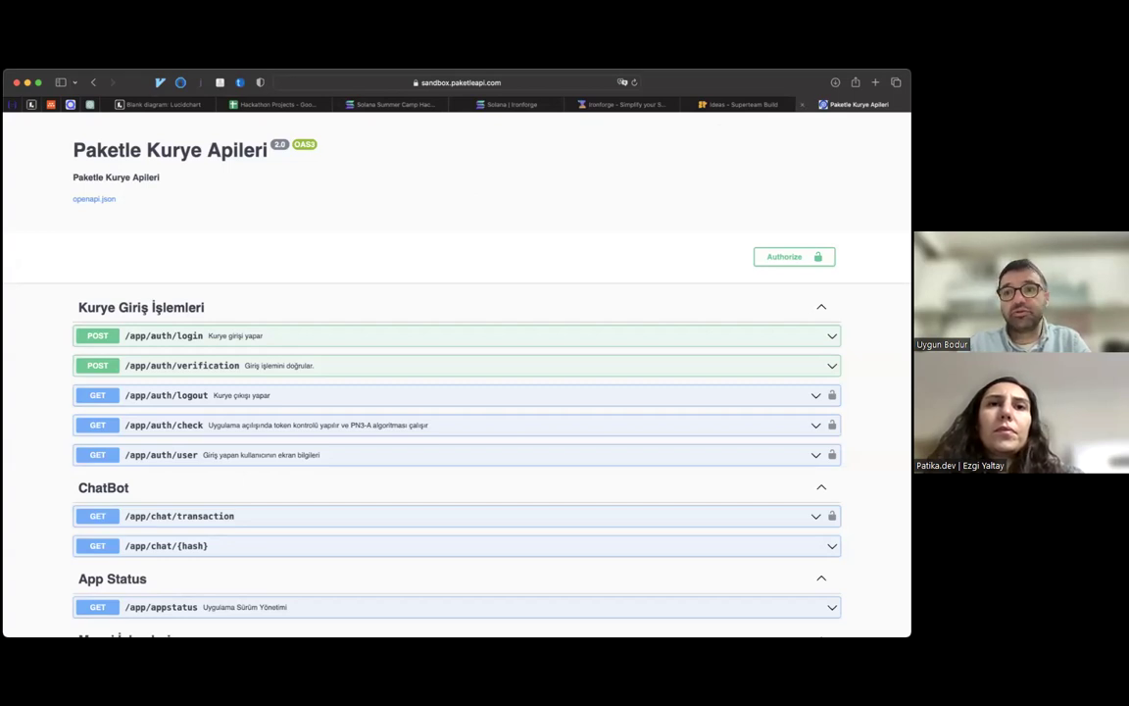
- Place the Paketle Kurye Apileri page directly before the Ironforge page in the browser's tab order and switch to Ironforge
{"action": "left_click_drag", "start_coordinate": [859, 104], "coordinate": [433, 111]}
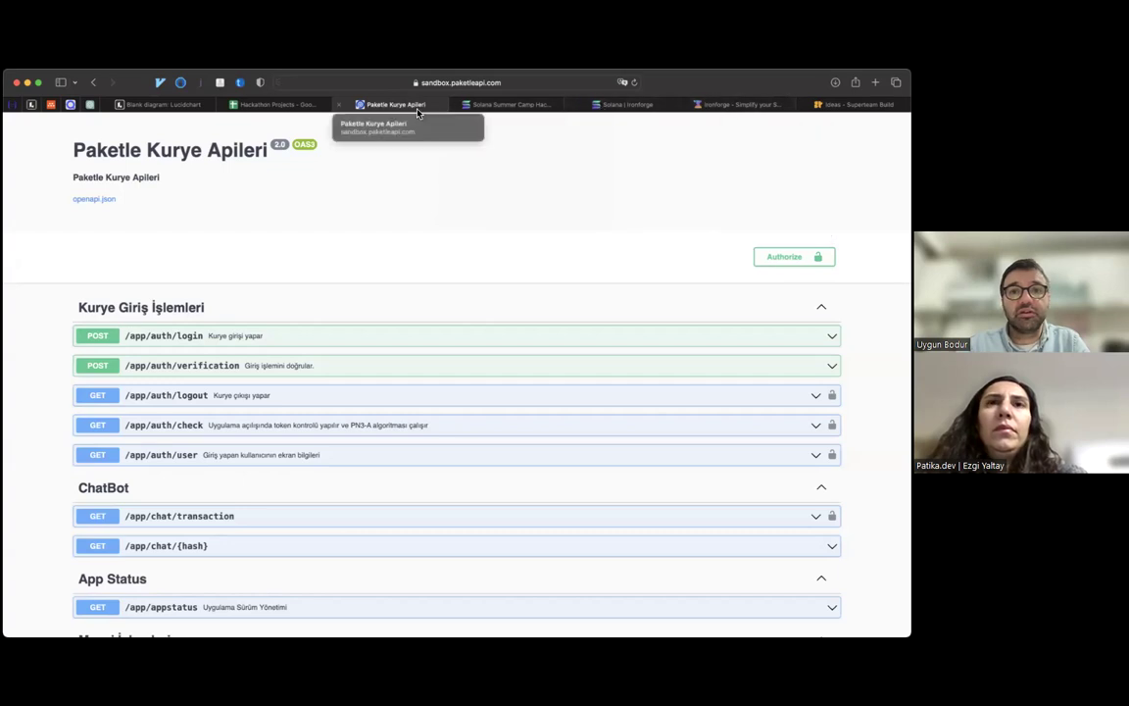
{"action": "left_click_drag", "start_coordinate": [416, 113], "coordinate": [628, 106]}
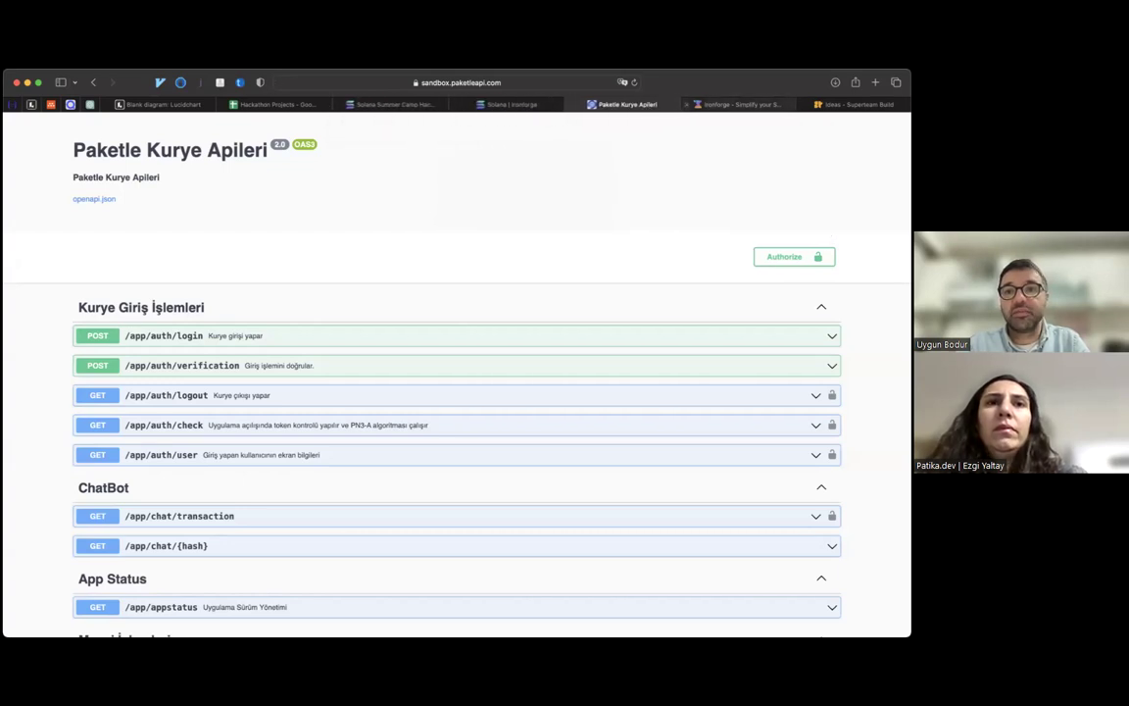
{"action": "key", "text": "ctrl+Tab"}
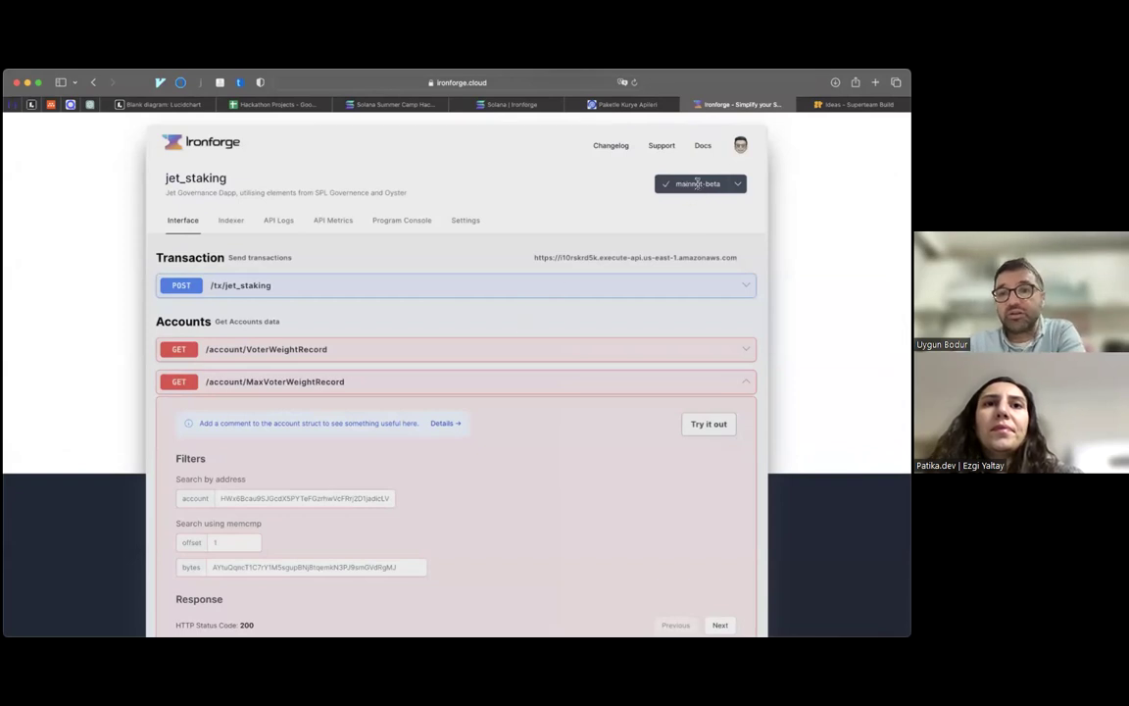
- Highlight "sandbox" in the Paketle API address and return to Ironforge's jet_staking interface for comparison
{"action": "left_click", "coordinate": [620, 105]}
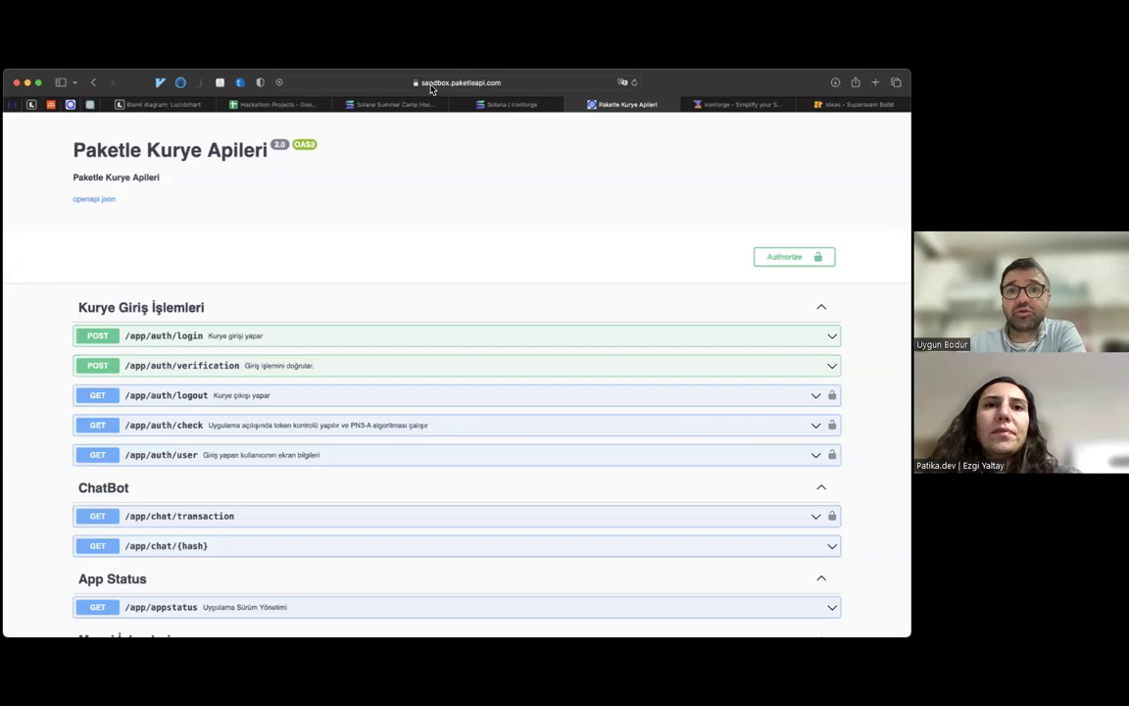
{"action": "left_click", "coordinate": [429, 83]}
{"action": "double_click", "coordinate": [323, 82]}
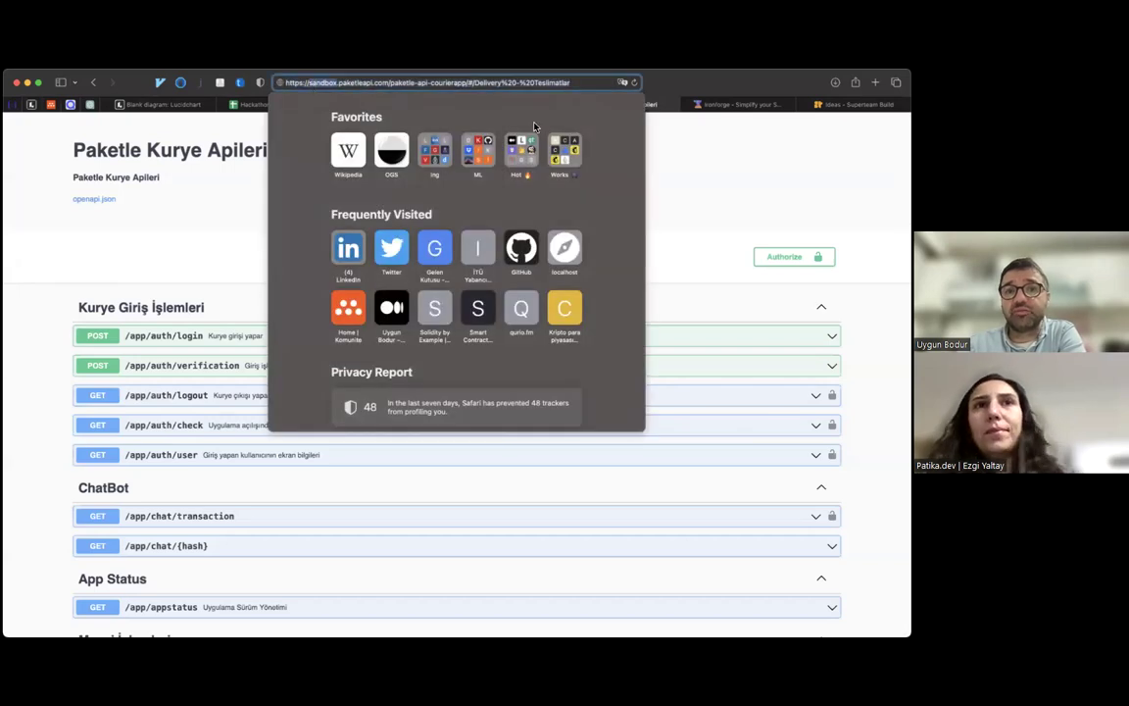
{"action": "left_click", "coordinate": [679, 166]}
{"action": "left_click", "coordinate": [721, 104]}
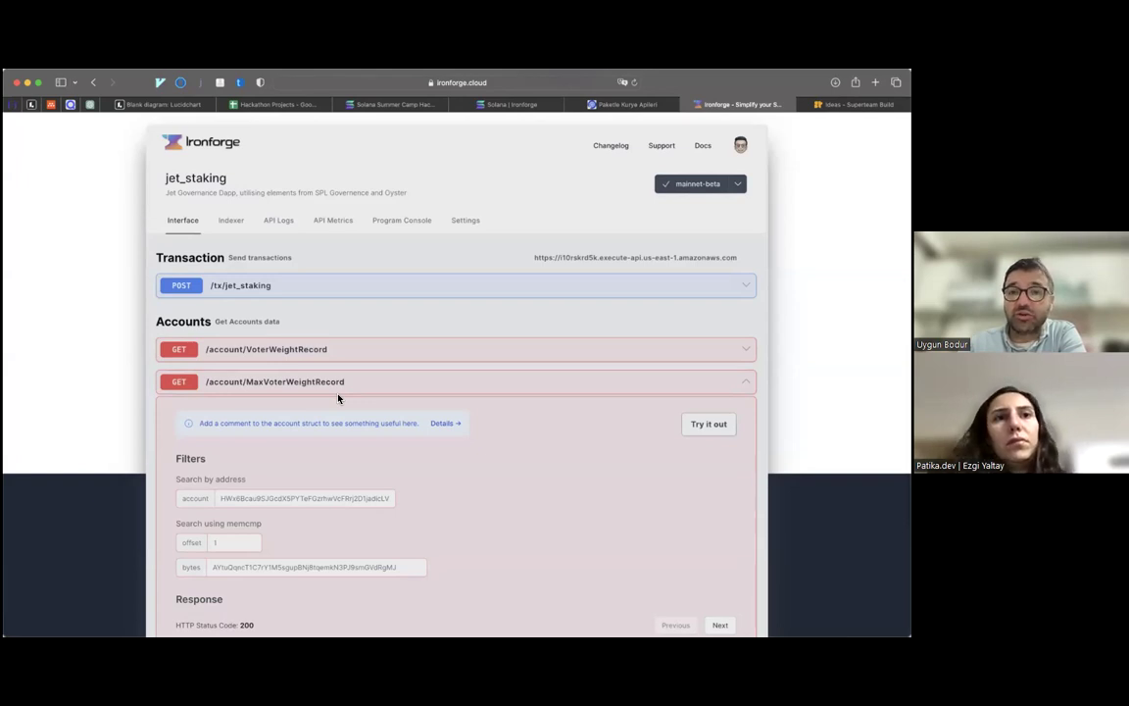
- Review the Development Tools and Blockchain flow in Lucidchart, and compare the Paketle API documentation with Ironforge's jet_staking interface
{"action": "left_click", "coordinate": [167, 104]}
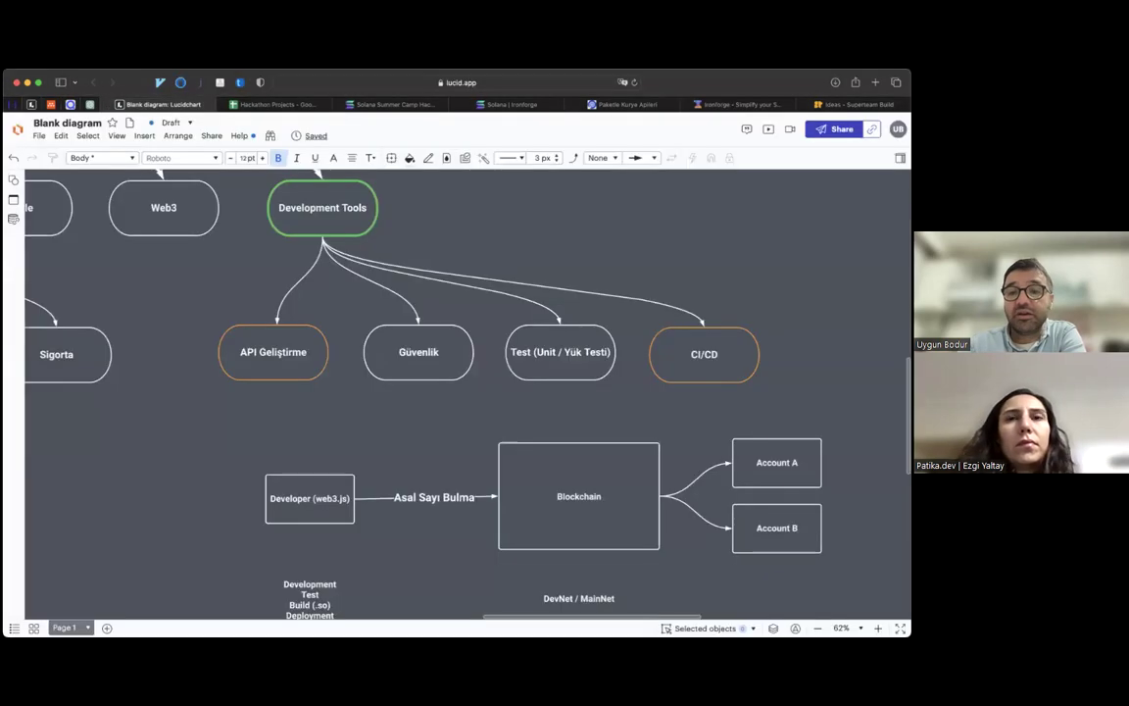
{"action": "scroll", "coordinate": [686, 410], "scroll_direction": "down", "scroll_amount": 2}
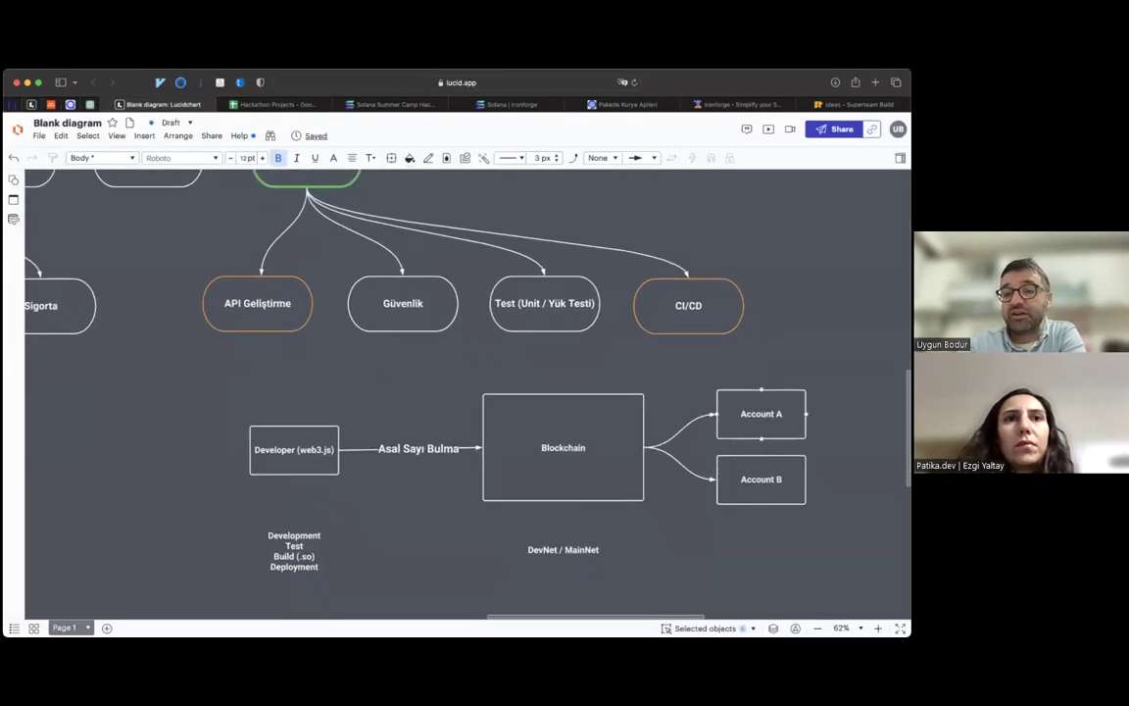
{"action": "left_click", "coordinate": [627, 104]}
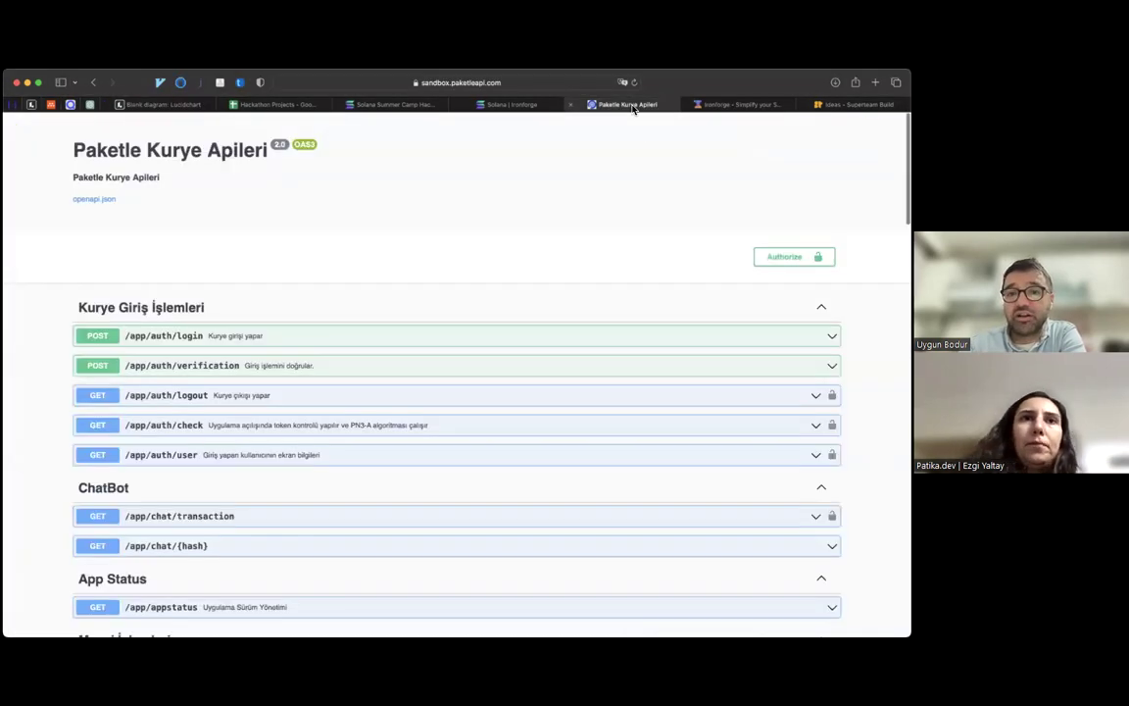
{"action": "left_click", "coordinate": [737, 104]}
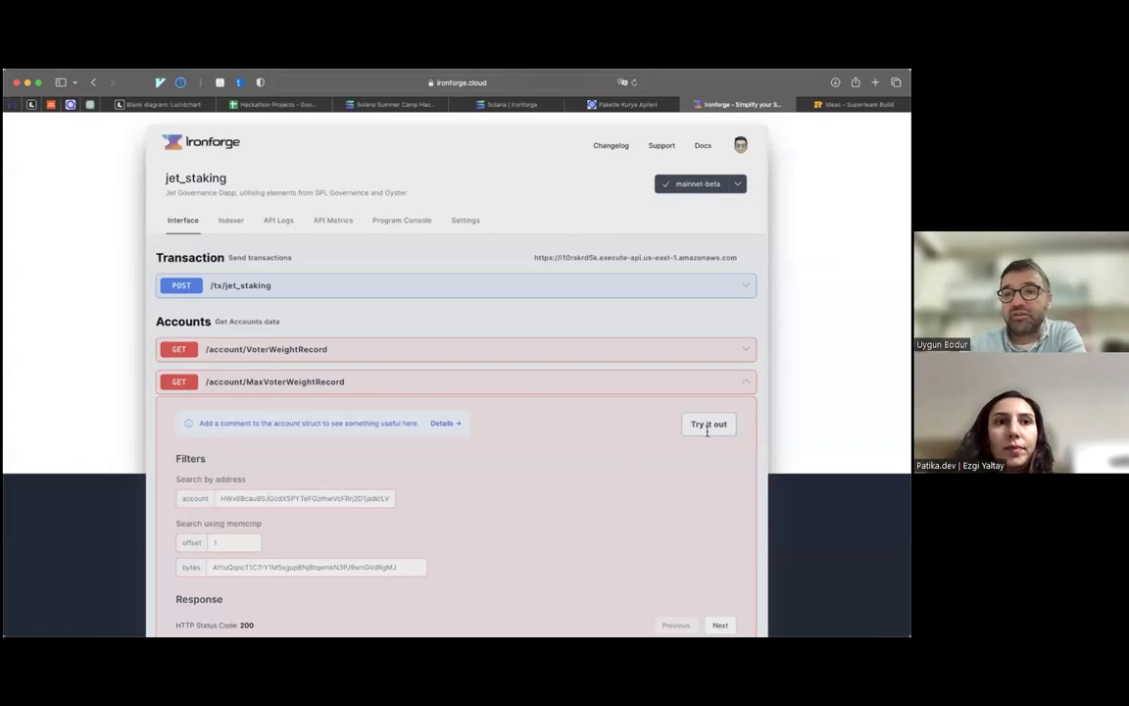
{"action": "left_click", "coordinate": [613, 105]}
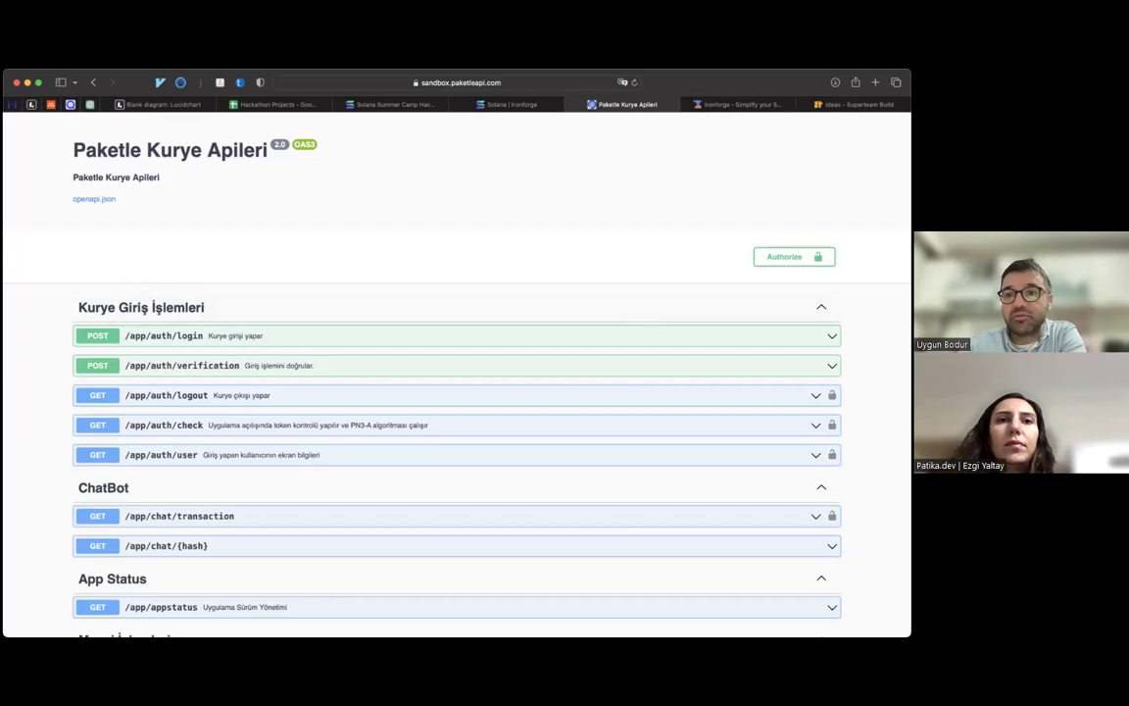
- Try out the POST /app/auth/login endpoint in the Paketle documentation and execute it with the example request body
{"action": "left_click", "coordinate": [789, 256]}
{"action": "left_click", "coordinate": [621, 314]}
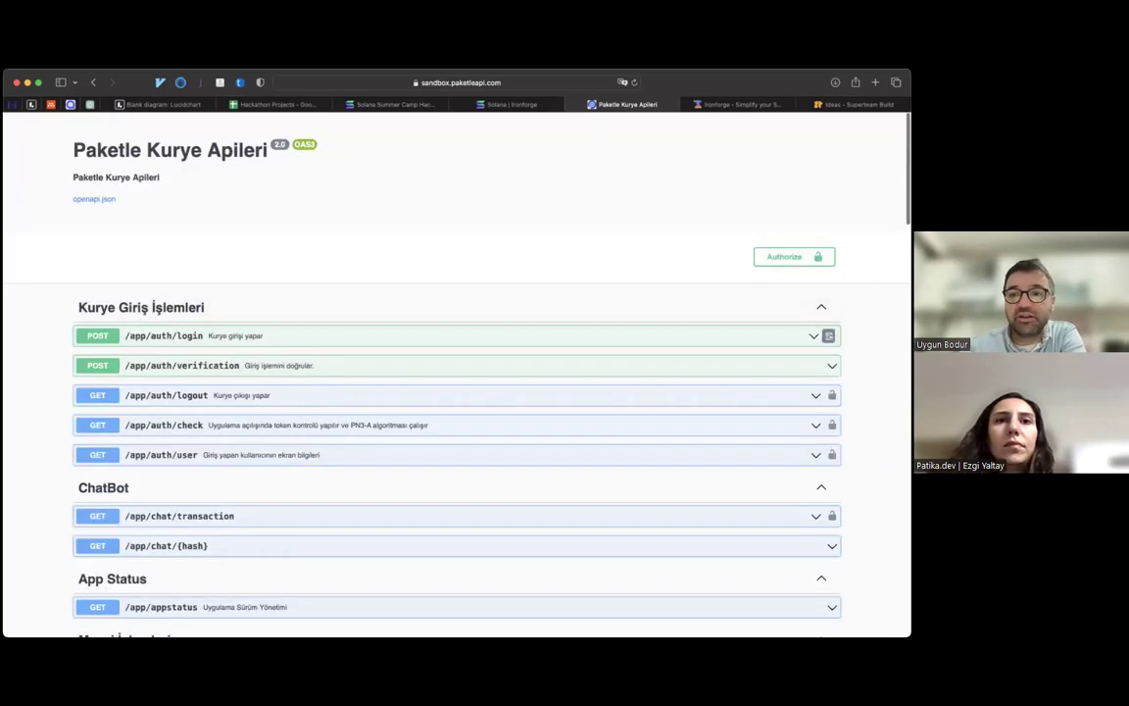
{"action": "left_click", "coordinate": [622, 335]}
{"action": "scroll", "coordinate": [623, 284], "scroll_direction": "down", "scroll_amount": 1}
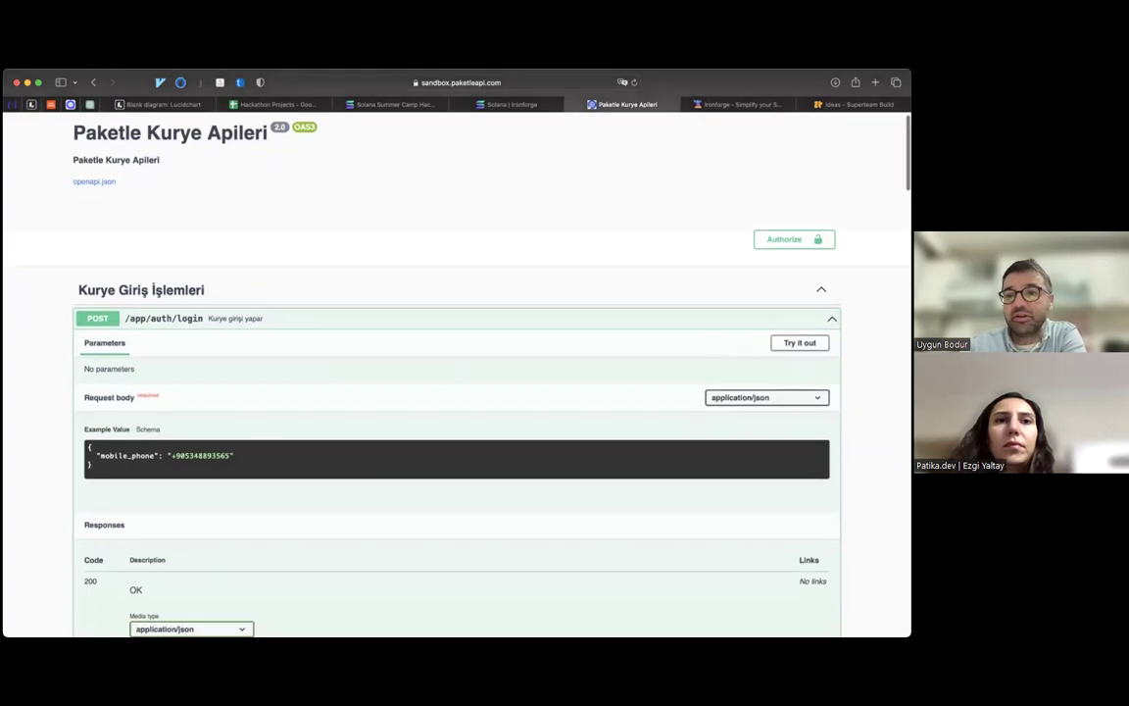
{"action": "left_click", "coordinate": [799, 342]}
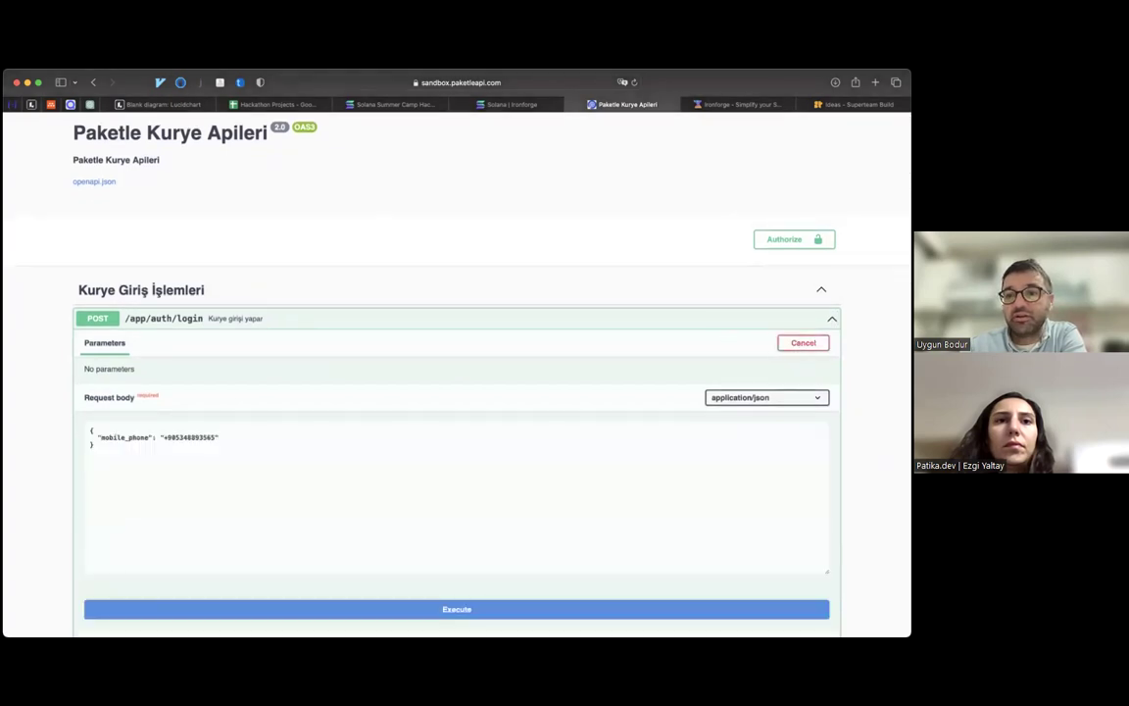
{"action": "scroll", "coordinate": [675, 348], "scroll_direction": "down", "scroll_amount": 4}
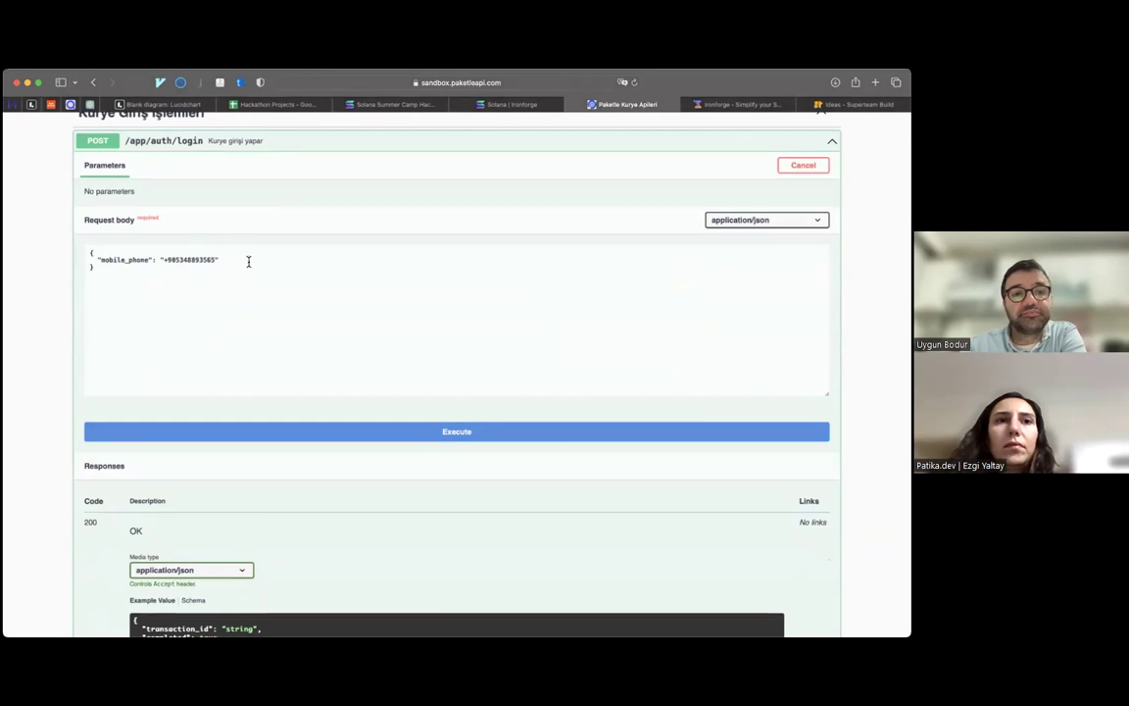
{"action": "left_click", "coordinate": [420, 435]}
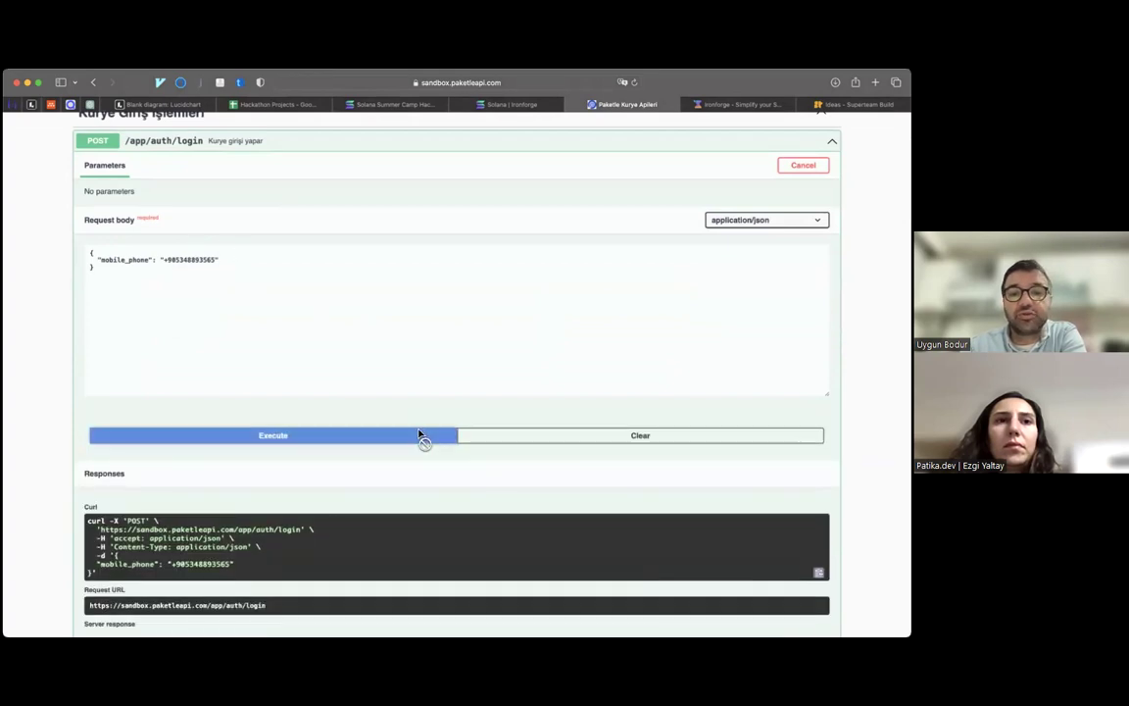
- Examine the transaction_id in the login response, and the response section and HTTP status code of Ironforge's MaxVoterWeightRecord account
{"action": "scroll", "coordinate": [419, 437], "scroll_direction": "down", "scroll_amount": 5}
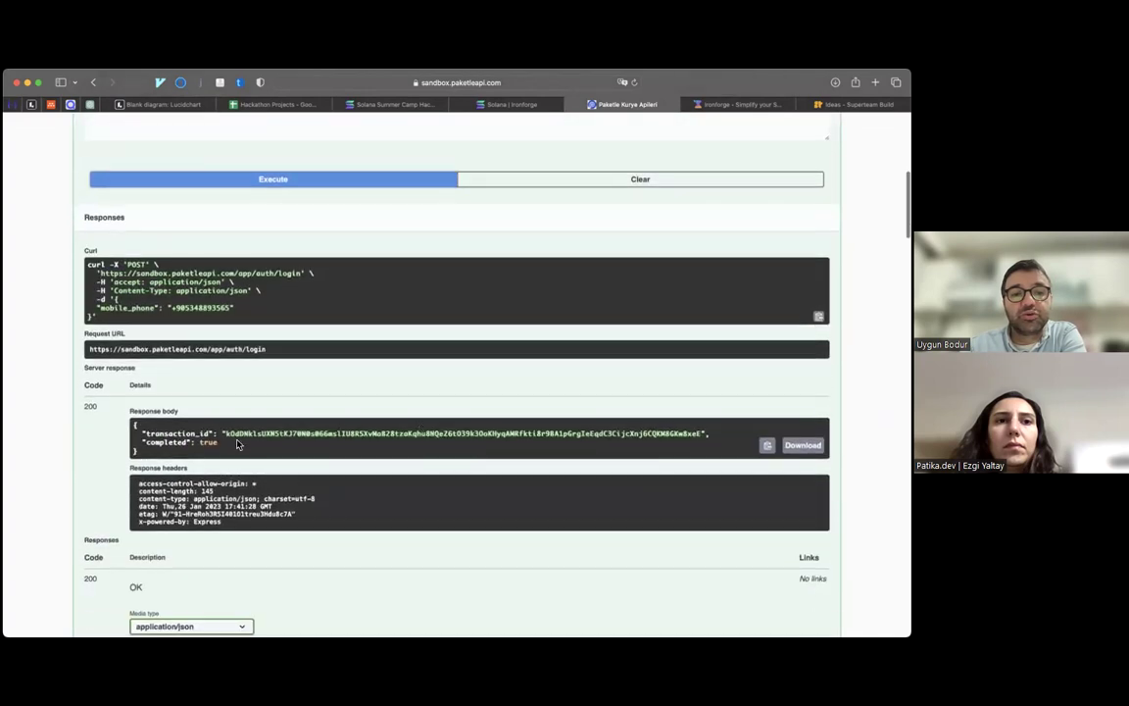
{"action": "double_click", "coordinate": [253, 434]}
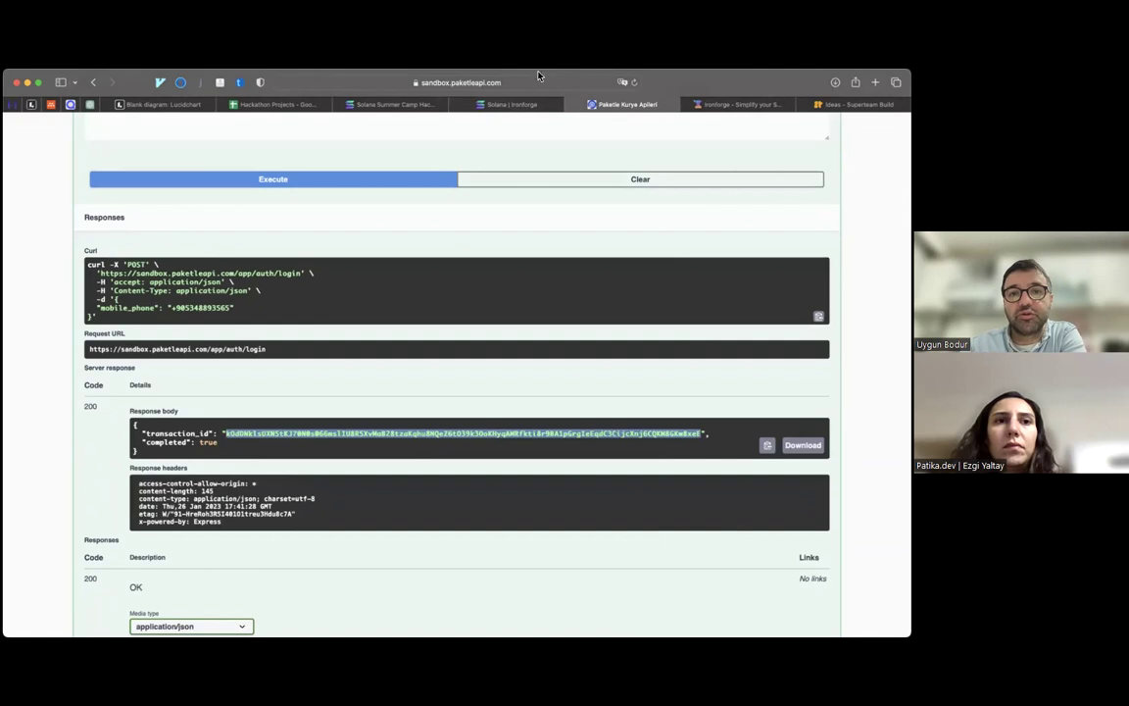
{"action": "left_click", "coordinate": [730, 104]}
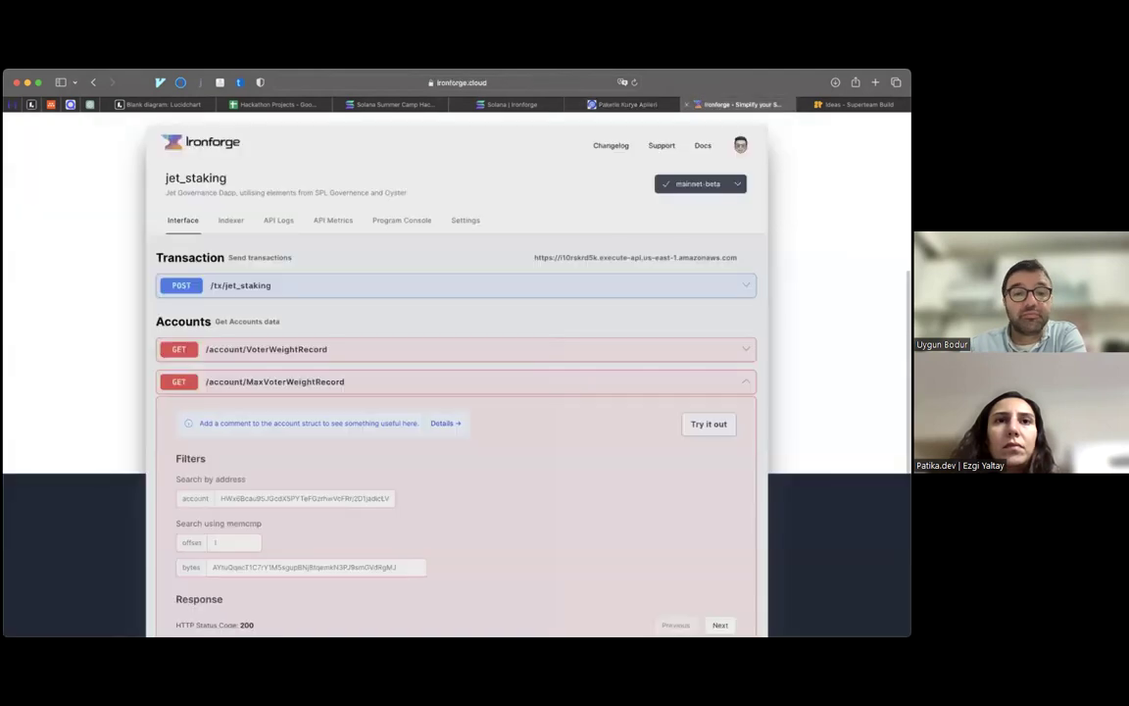
{"action": "scroll", "coordinate": [446, 404], "scroll_direction": "up", "scroll_amount": 2}
{"action": "scroll", "coordinate": [446, 404], "scroll_direction": "down", "scroll_amount": 5}
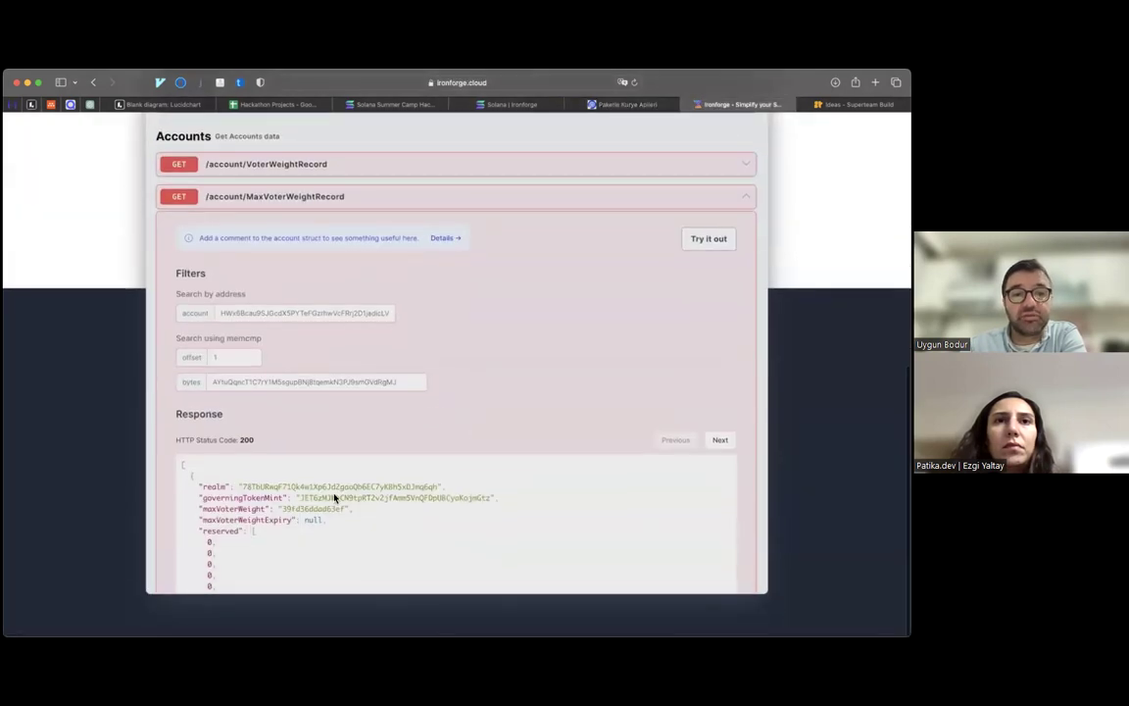
{"action": "double_click", "coordinate": [206, 414]}
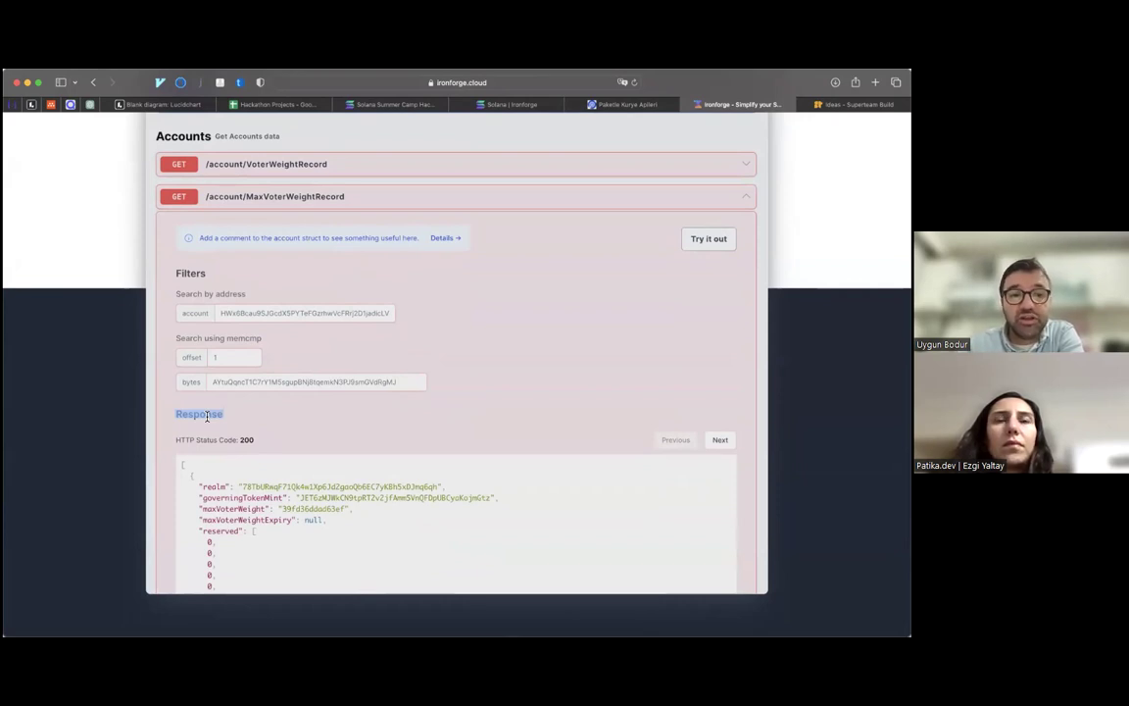
{"action": "left_click_drag", "start_coordinate": [176, 439], "coordinate": [272, 439]}
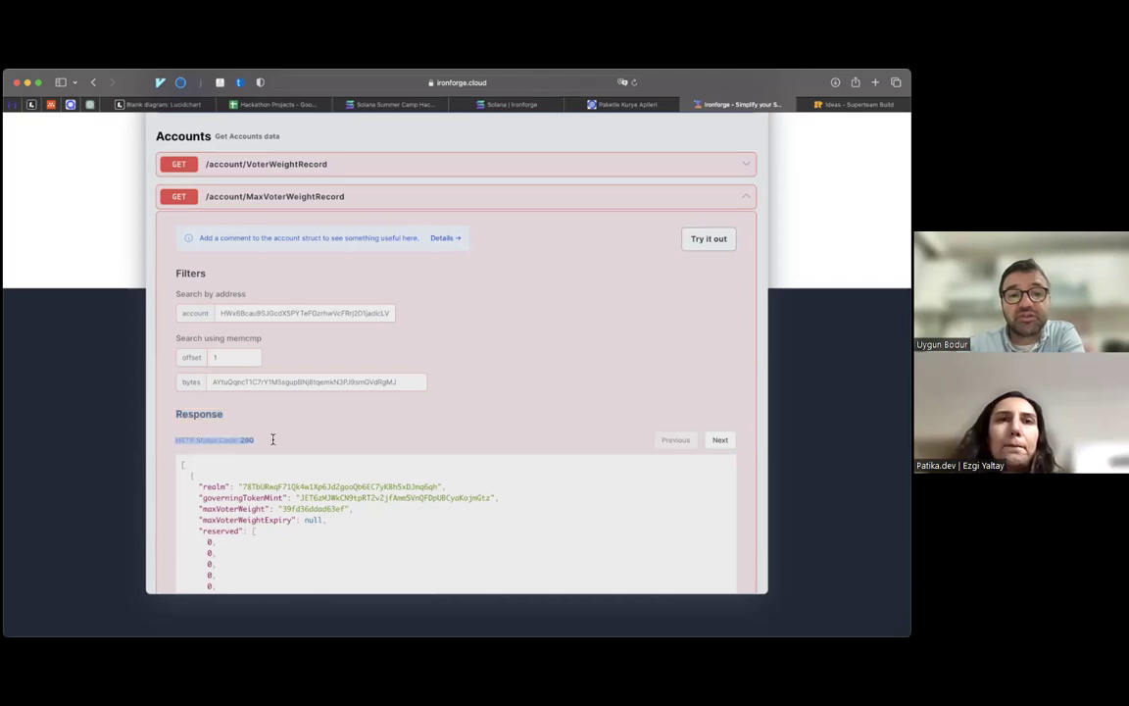
- Examine the response code of the executed login request in the Paketle API documentation
{"action": "left_click", "coordinate": [632, 104]}
{"action": "left_click", "coordinate": [94, 412]}
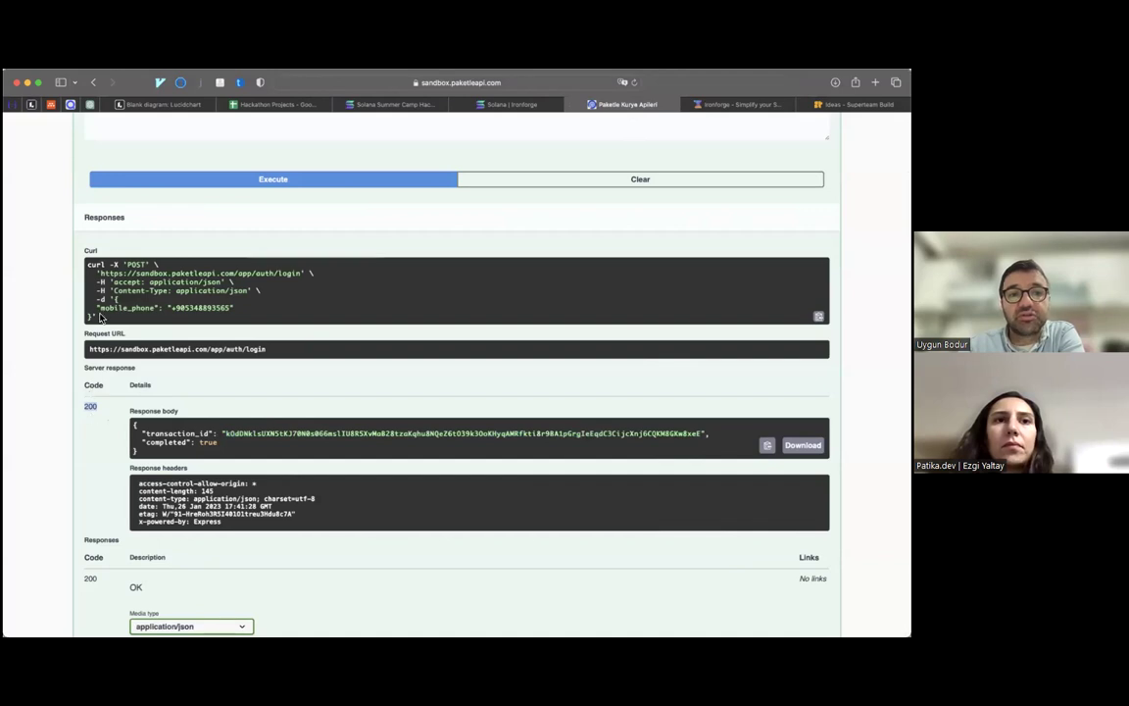
{"action": "double_click", "coordinate": [104, 219]}
{"action": "double_click", "coordinate": [90, 406]}
{"action": "scroll", "coordinate": [88, 404], "scroll_direction": "up", "scroll_amount": 3}
{"action": "scroll", "coordinate": [90, 408], "scroll_direction": "up", "scroll_amount": 6}
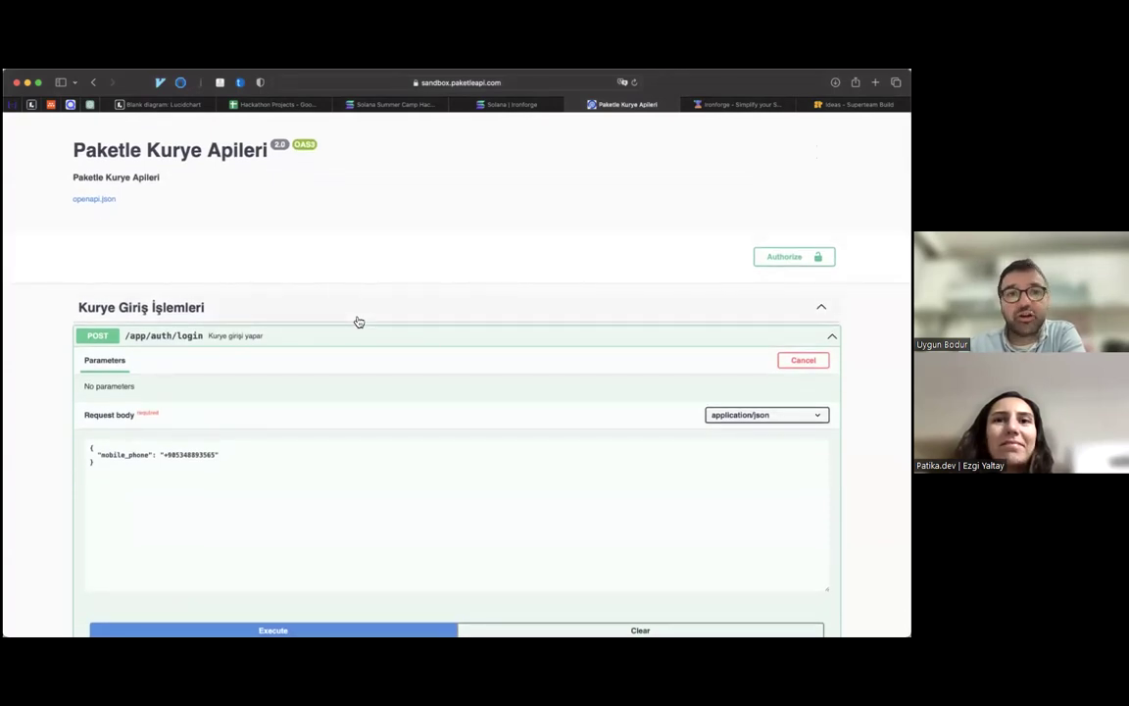
- Collapse the POST /app/auth/login endpoint and return to the Developer-to-Blockchain flow in the Lucidchart diagram
{"action": "left_click", "coordinate": [255, 106]}
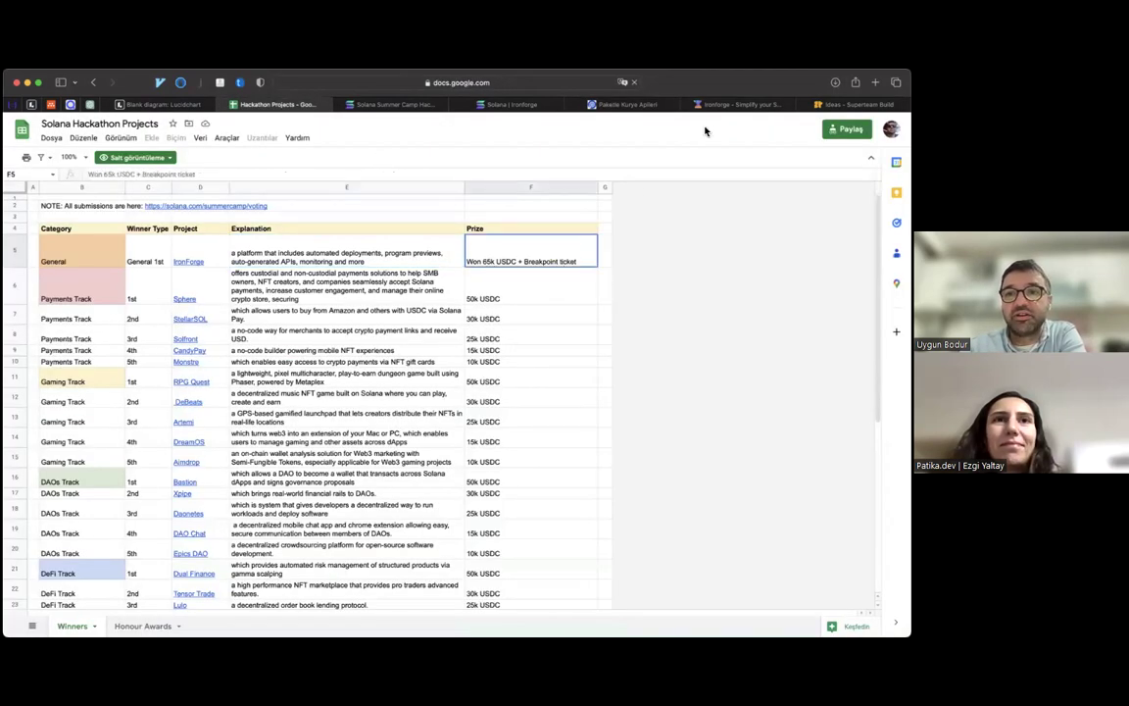
{"action": "left_click", "coordinate": [593, 101]}
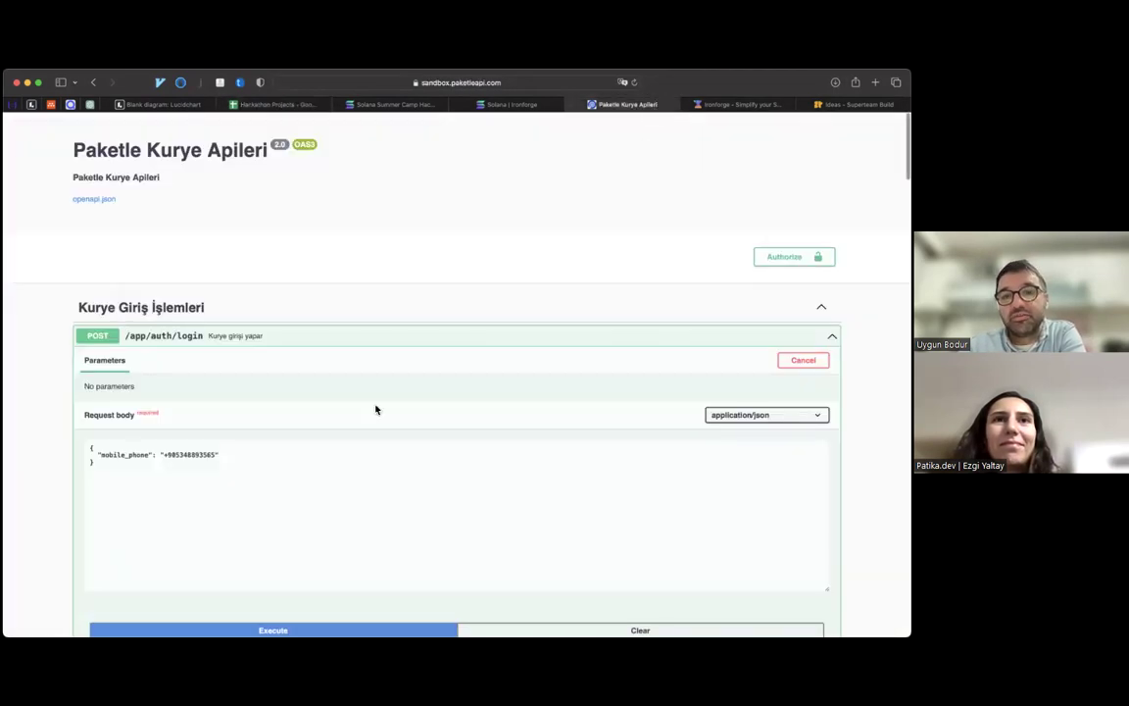
{"action": "left_click", "coordinate": [516, 342]}
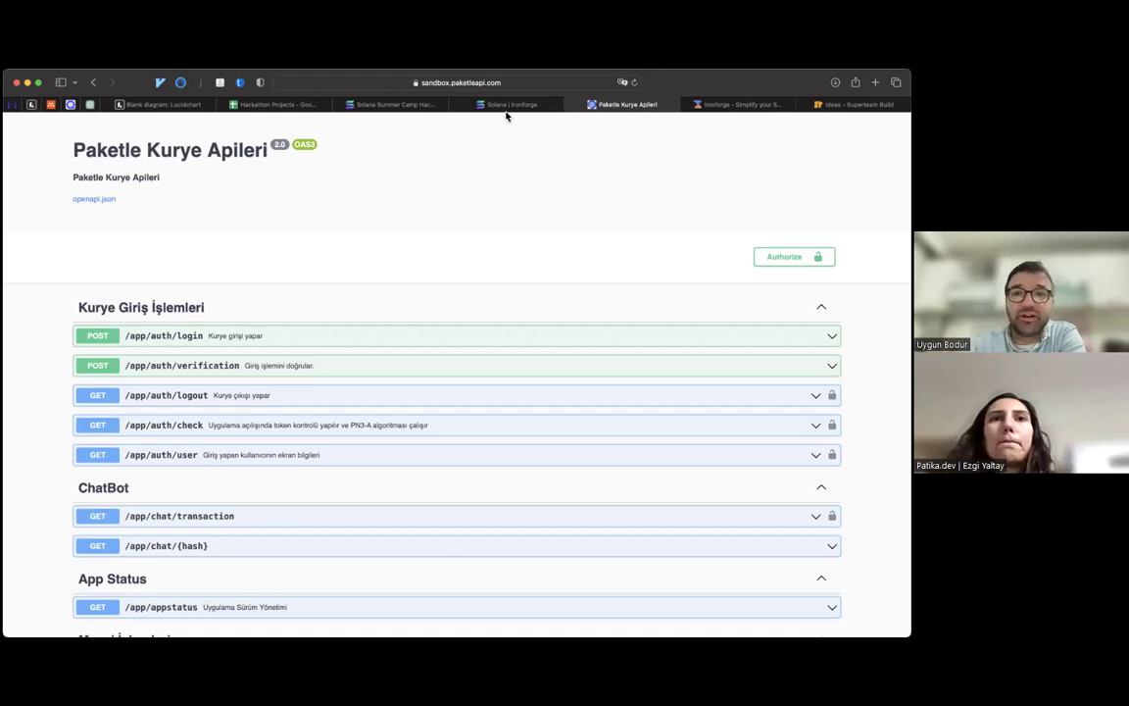
{"action": "left_click", "coordinate": [168, 104]}
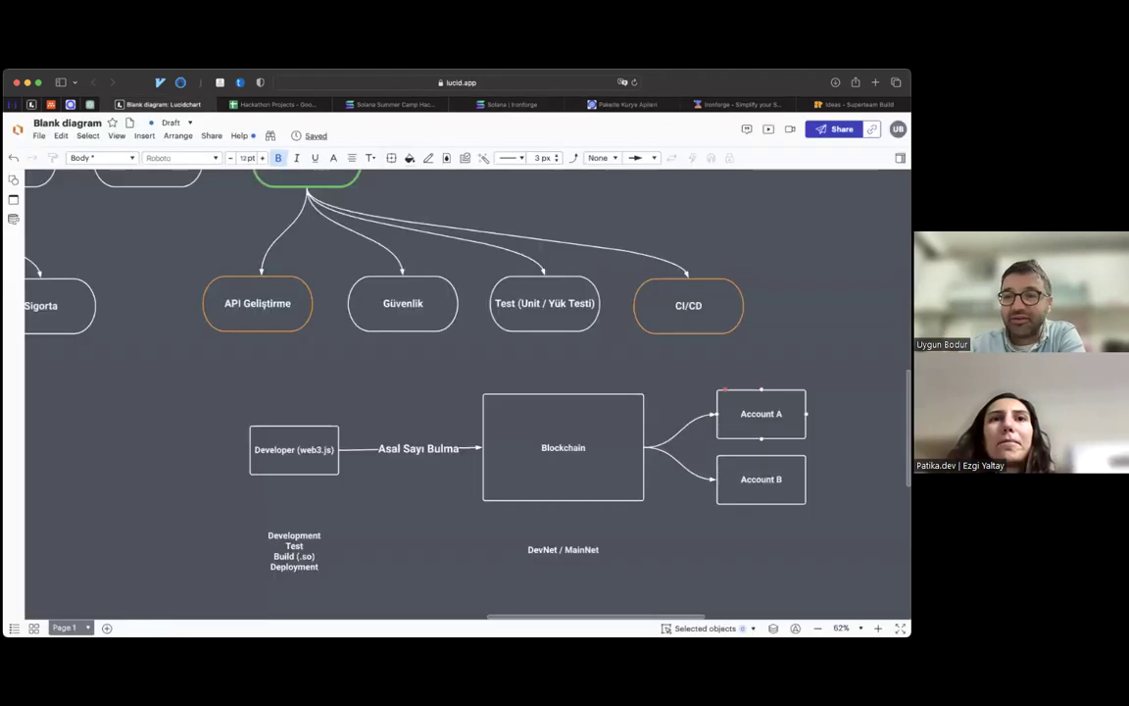
{"action": "scroll", "coordinate": [460, 392], "scroll_direction": "down", "scroll_amount": 5}
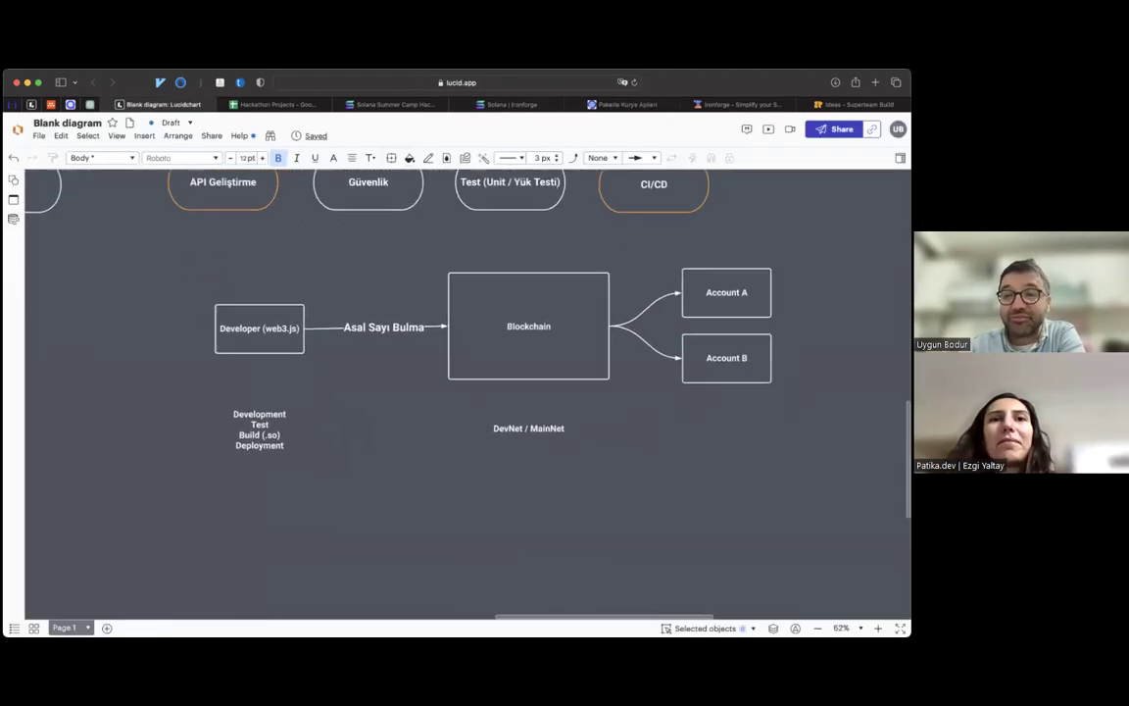
- Examine the Blockchain box and its Account A and Account B boxes in the Developer-to-Blockchain flow
{"action": "scroll", "coordinate": [697, 326], "scroll_direction": "up", "scroll_amount": 2}
{"action": "left_click", "coordinate": [699, 325]}
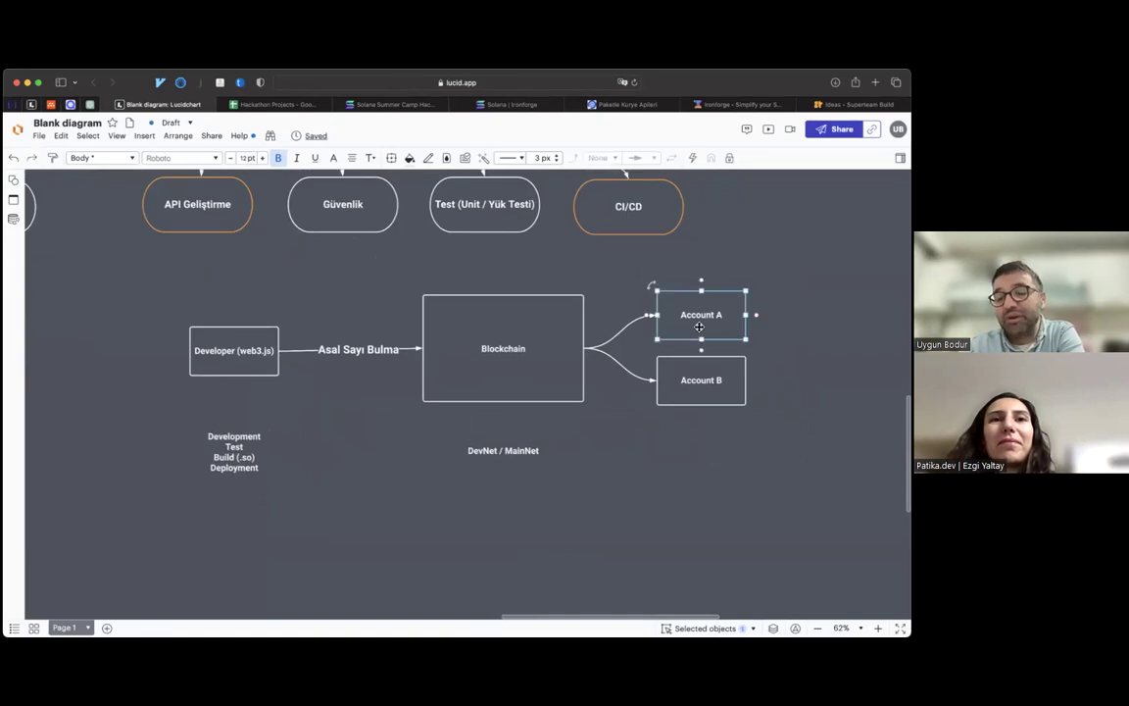
{"action": "left_click", "coordinate": [702, 378], "text": "shift"}
{"action": "left_click", "coordinate": [701, 379]}
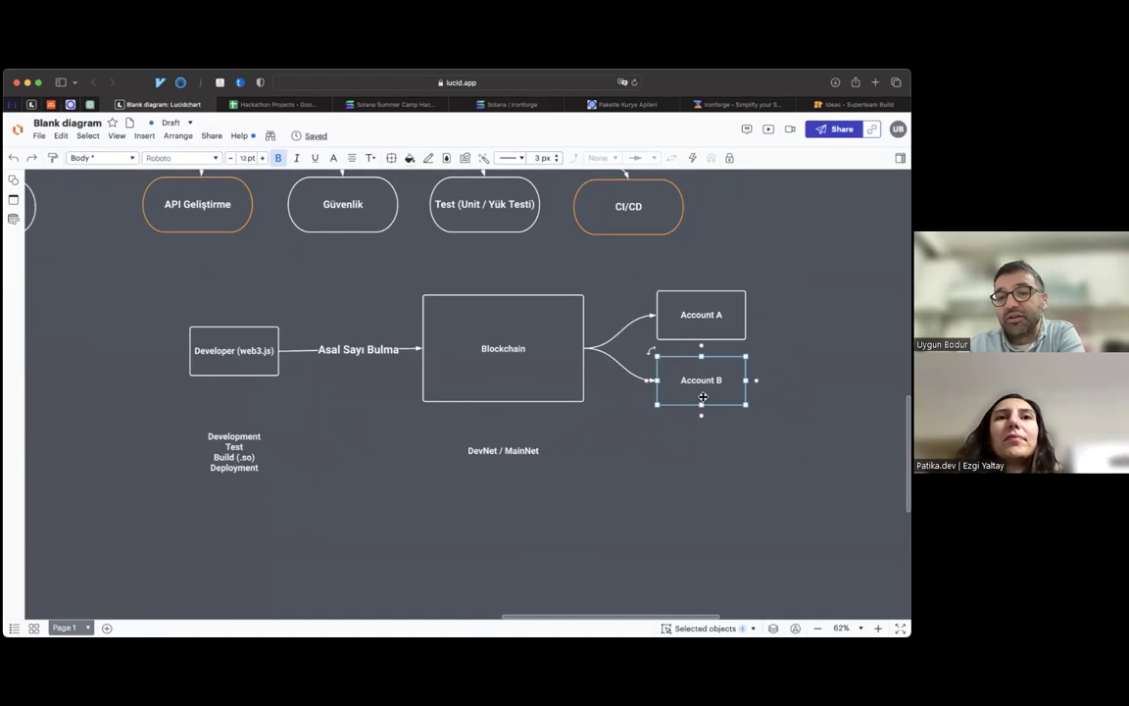
{"action": "left_click", "coordinate": [510, 364]}
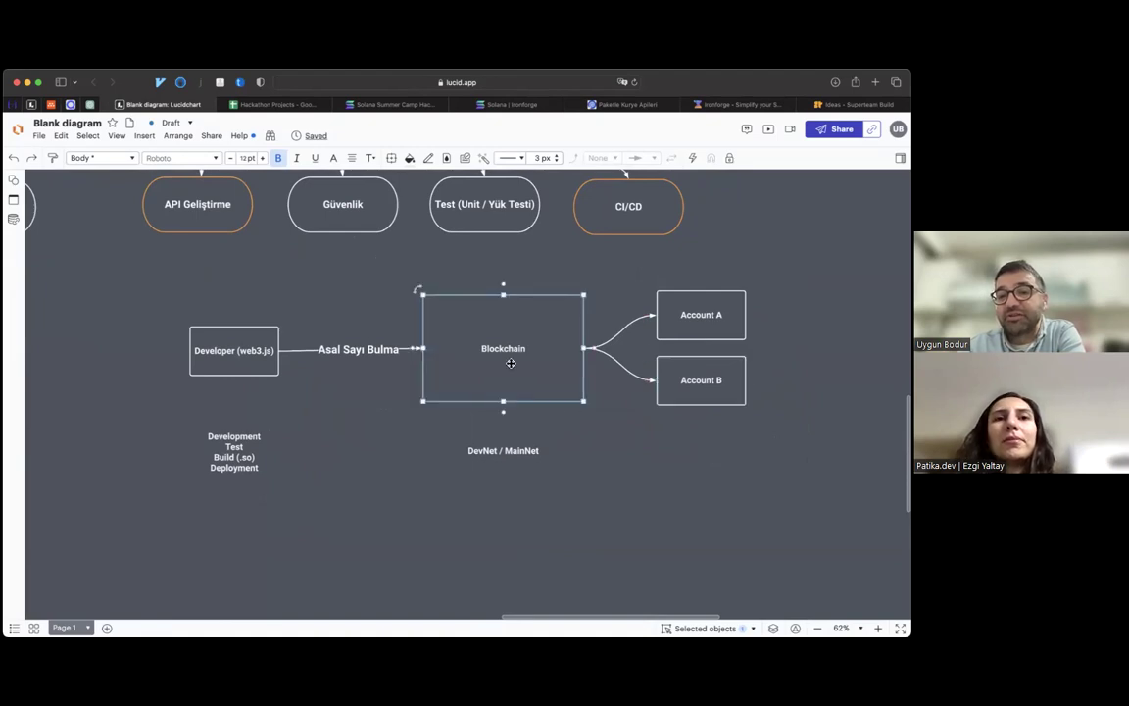
{"action": "left_click", "coordinate": [707, 316]}
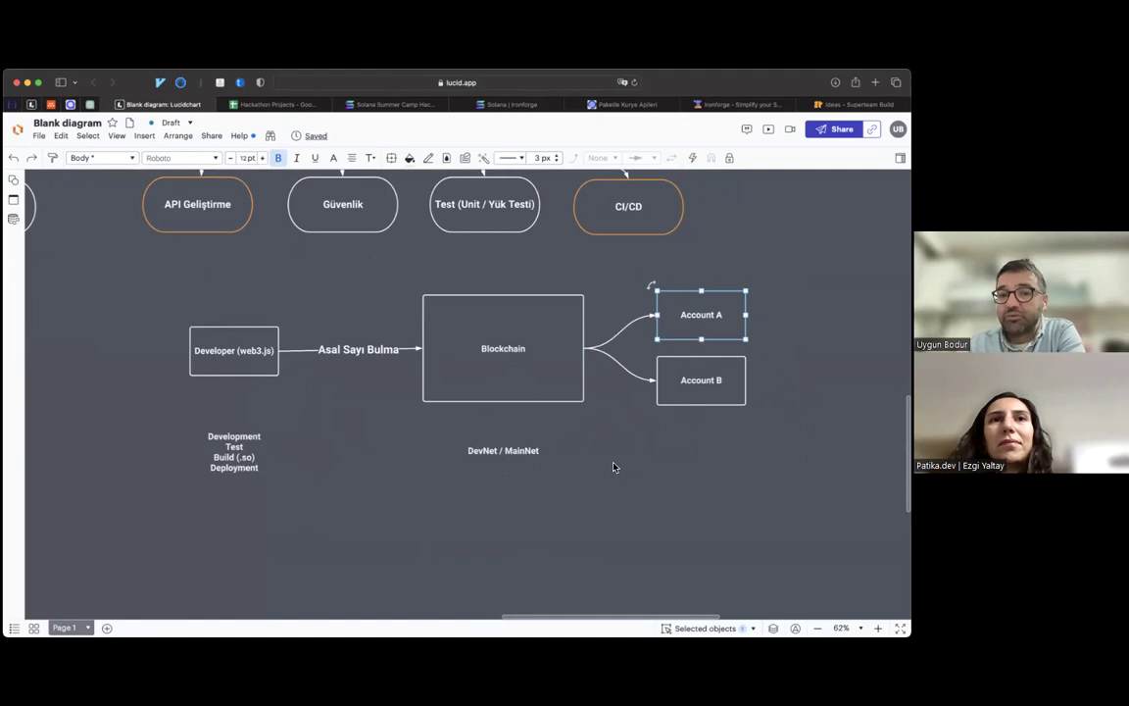
{"action": "scroll", "coordinate": [613, 464], "scroll_direction": "up", "scroll_amount": 1}
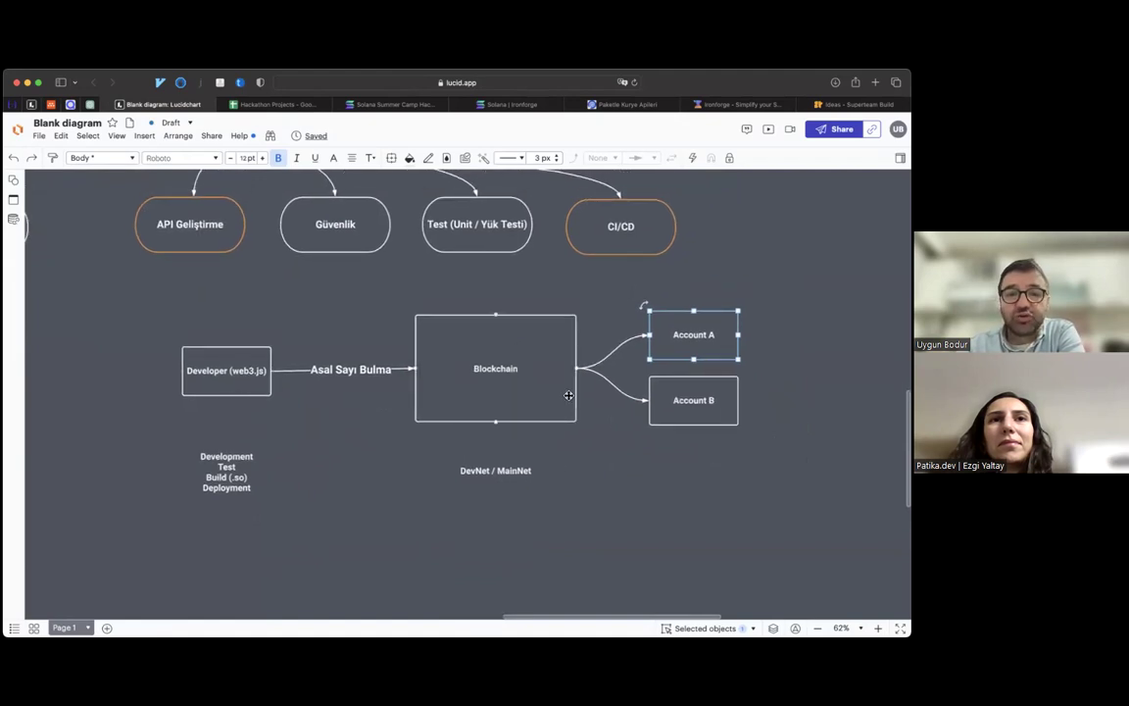
{"action": "left_click", "coordinate": [616, 441]}
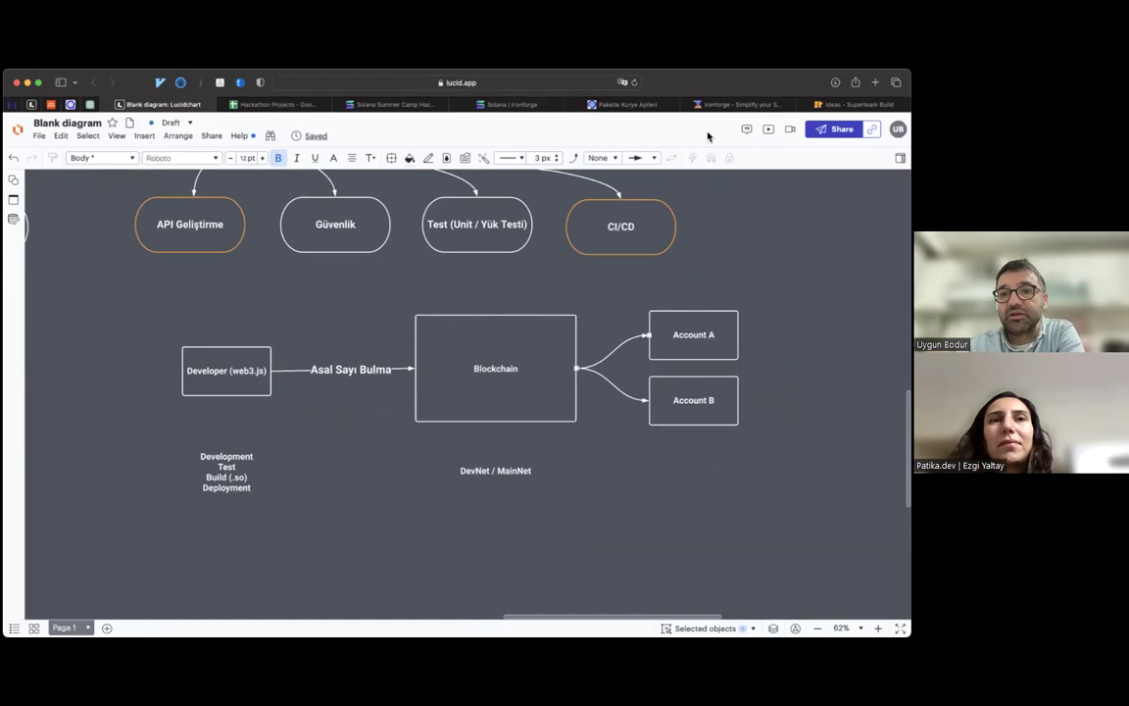
- Inspect the bearer authorization option in the Paketle API documentation and close it without entering a value
{"action": "left_click", "coordinate": [623, 103]}
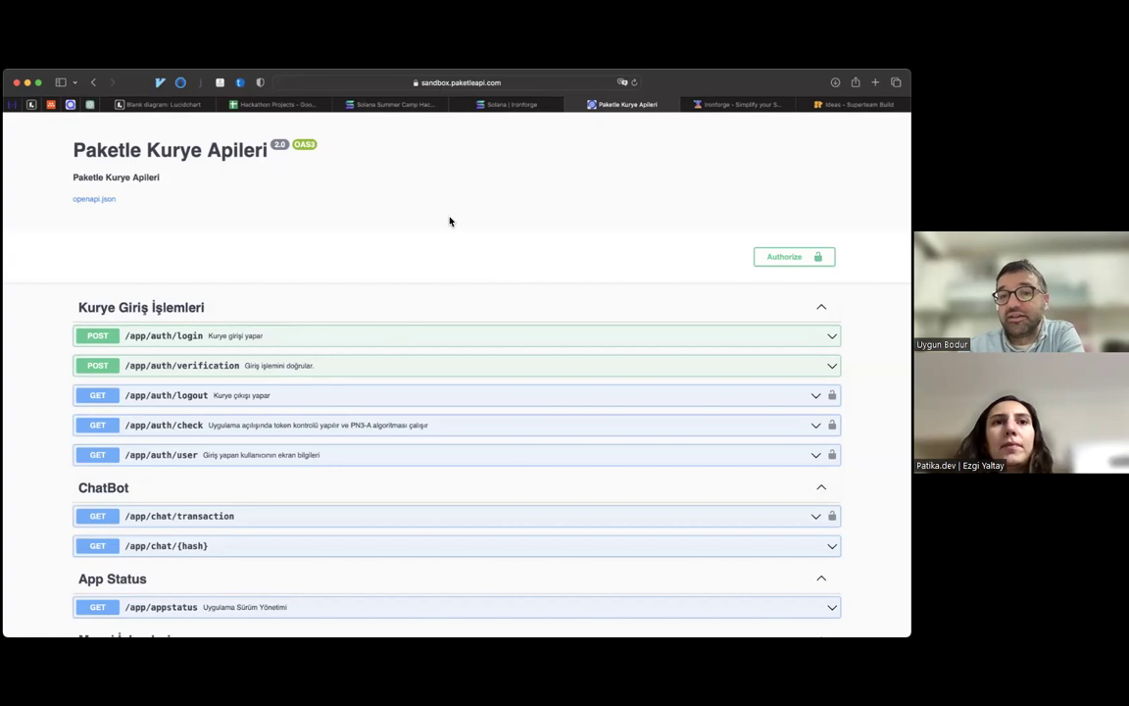
{"action": "scroll", "coordinate": [449, 221], "scroll_direction": "down", "scroll_amount": 2}
{"action": "left_click", "coordinate": [794, 228]}
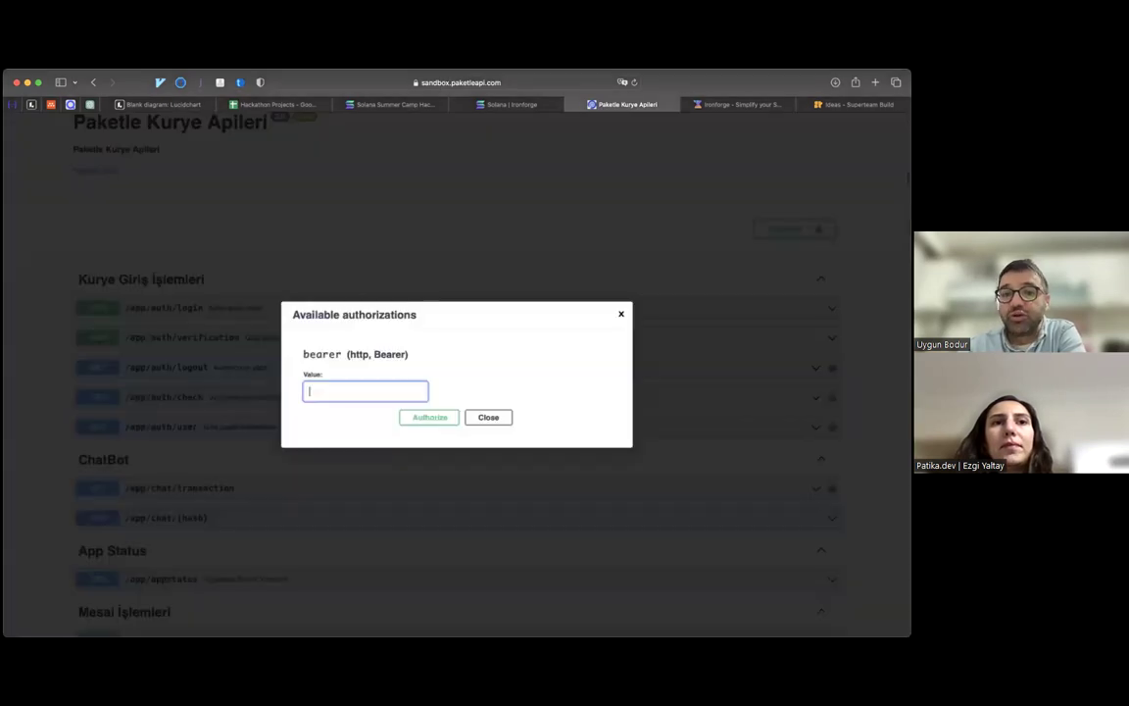
{"action": "left_click", "coordinate": [502, 418]}
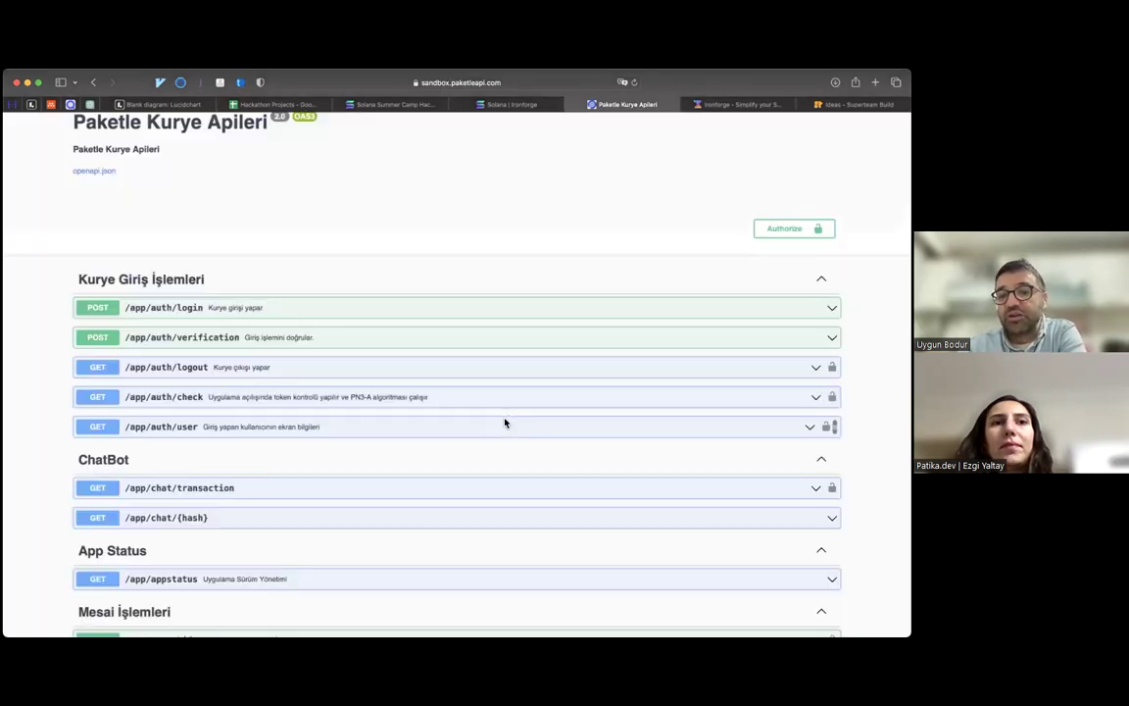
{"action": "scroll", "coordinate": [559, 259], "scroll_direction": "down", "scroll_amount": 3}
{"action": "scroll", "coordinate": [559, 260], "scroll_direction": "up", "scroll_amount": 5}
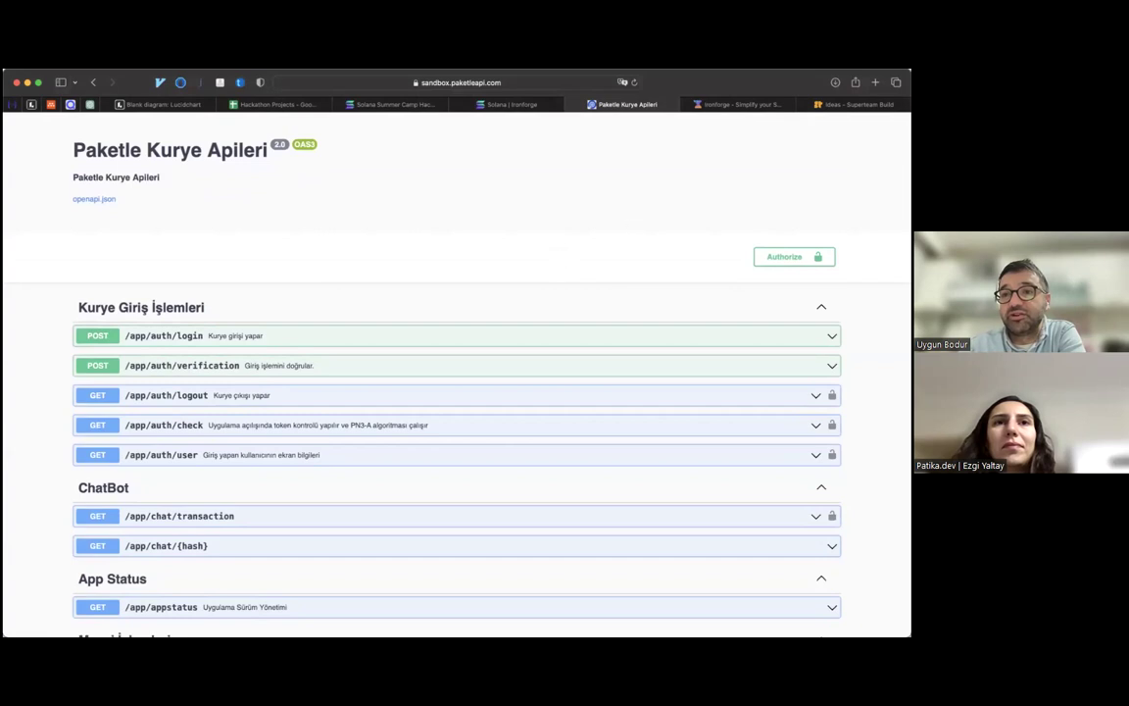
- Open insomnia.rest in a new browser tab and look over its home page
{"action": "key", "text": "super+t"}
{"action": "type", "text": "insomnia.rest"}
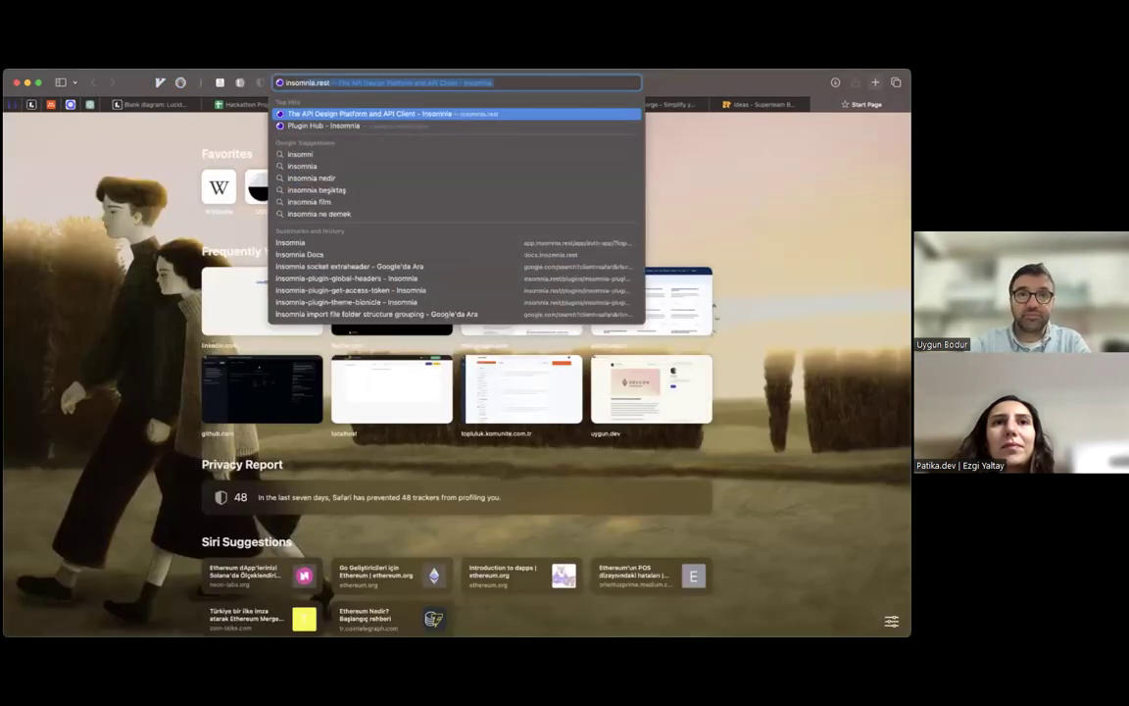
{"action": "key", "text": "Return"}
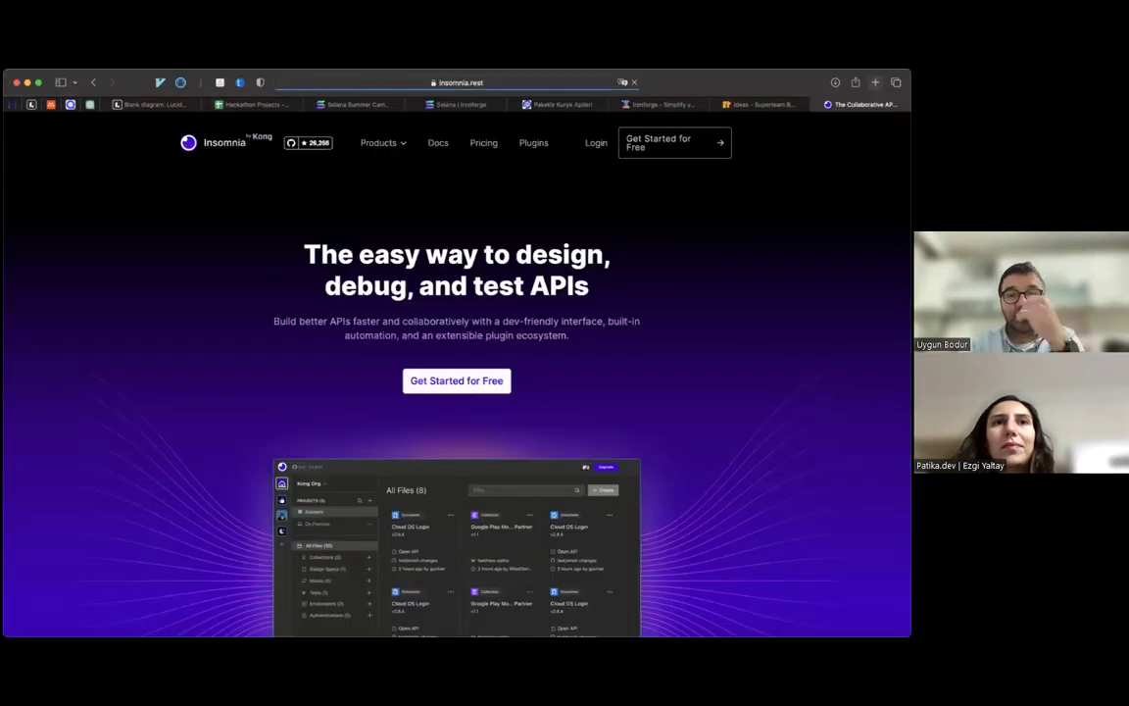
{"action": "scroll", "coordinate": [673, 349], "scroll_direction": "down", "scroll_amount": 4}
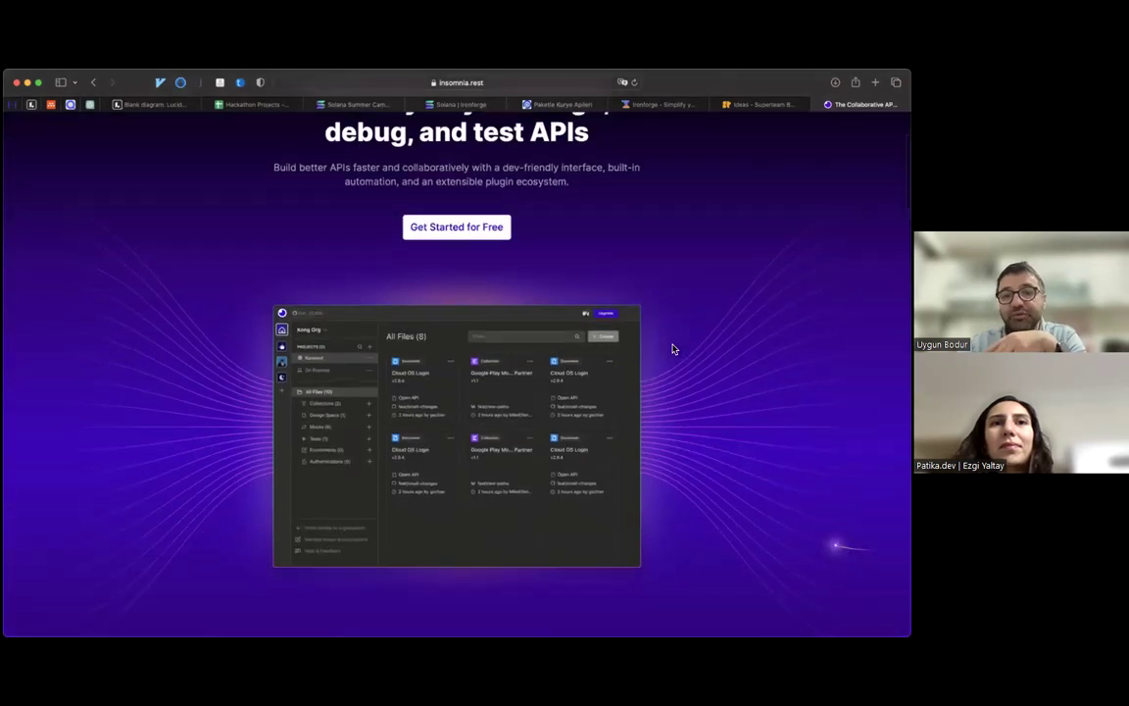
{"action": "scroll", "coordinate": [674, 349], "scroll_direction": "up", "scroll_amount": 3}
{"action": "scroll", "coordinate": [674, 349], "scroll_direction": "up", "scroll_amount": 1}
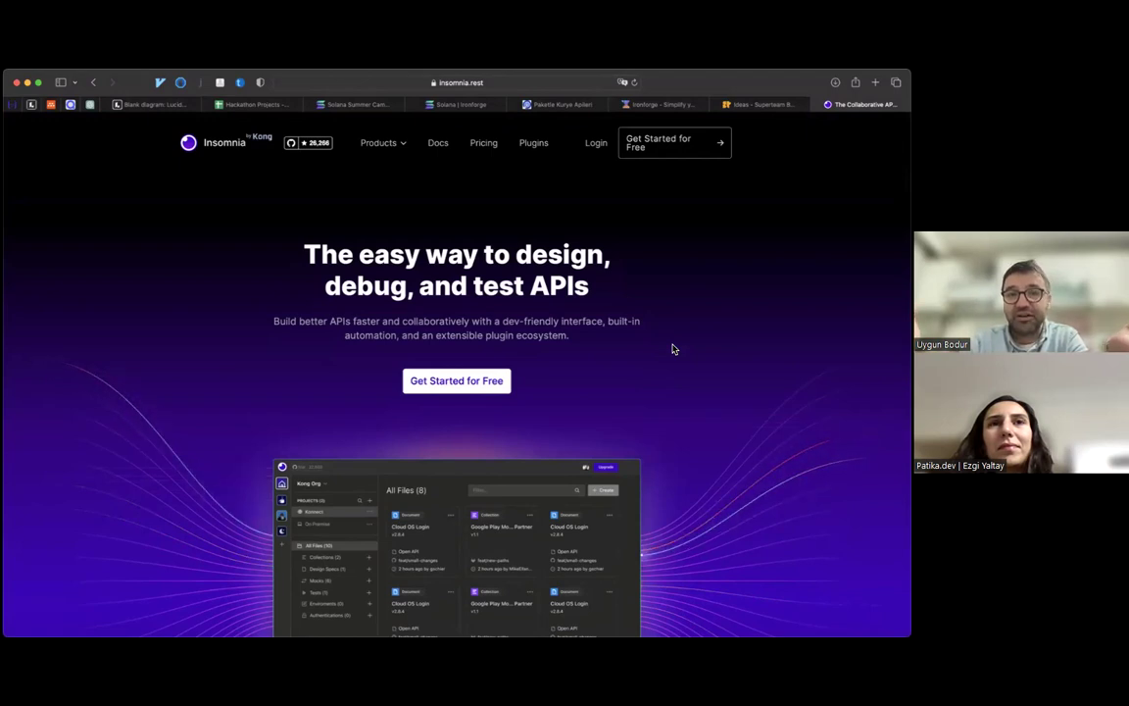
- Review Insomnia's pricing plans, focusing on the Team plan
{"action": "left_click", "coordinate": [484, 147]}
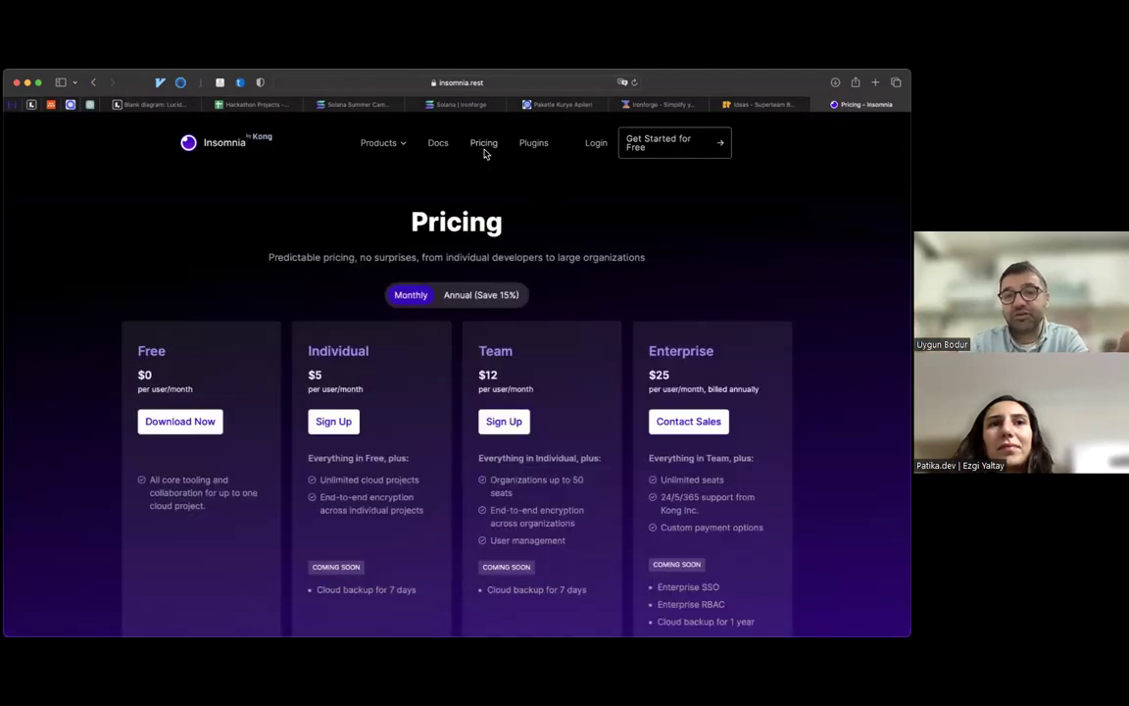
{"action": "scroll", "coordinate": [414, 378], "scroll_direction": "down", "scroll_amount": 5}
{"action": "scroll", "coordinate": [414, 377], "scroll_direction": "up", "scroll_amount": 3}
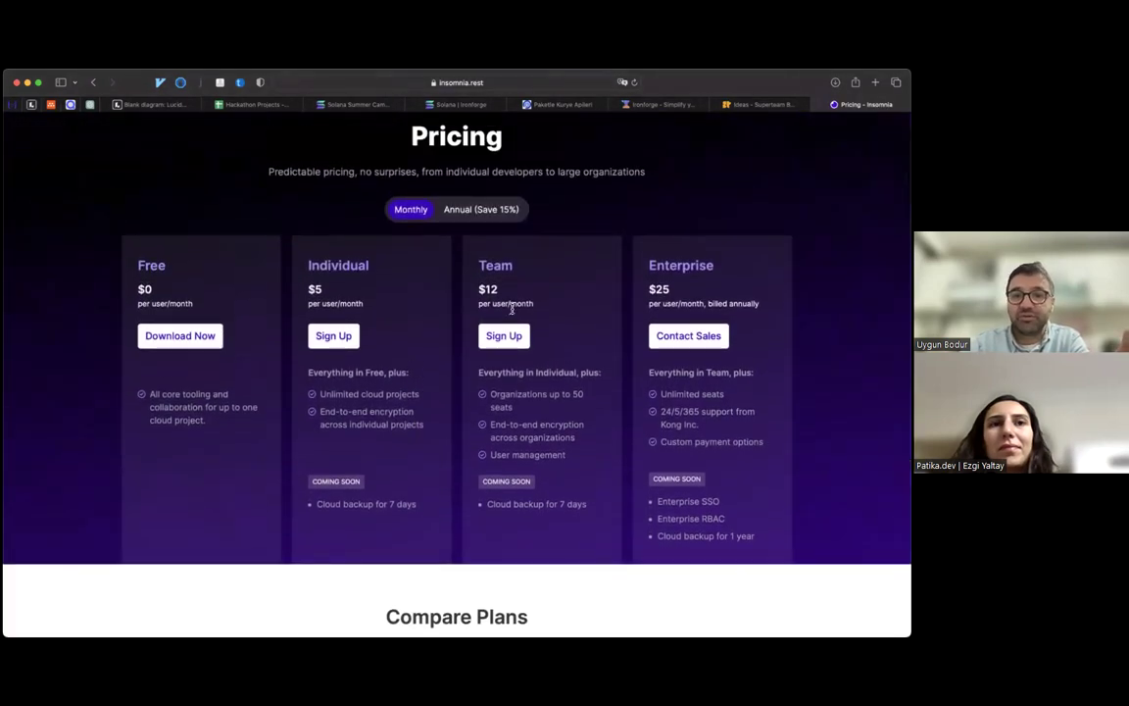
{"action": "double_click", "coordinate": [499, 270]}
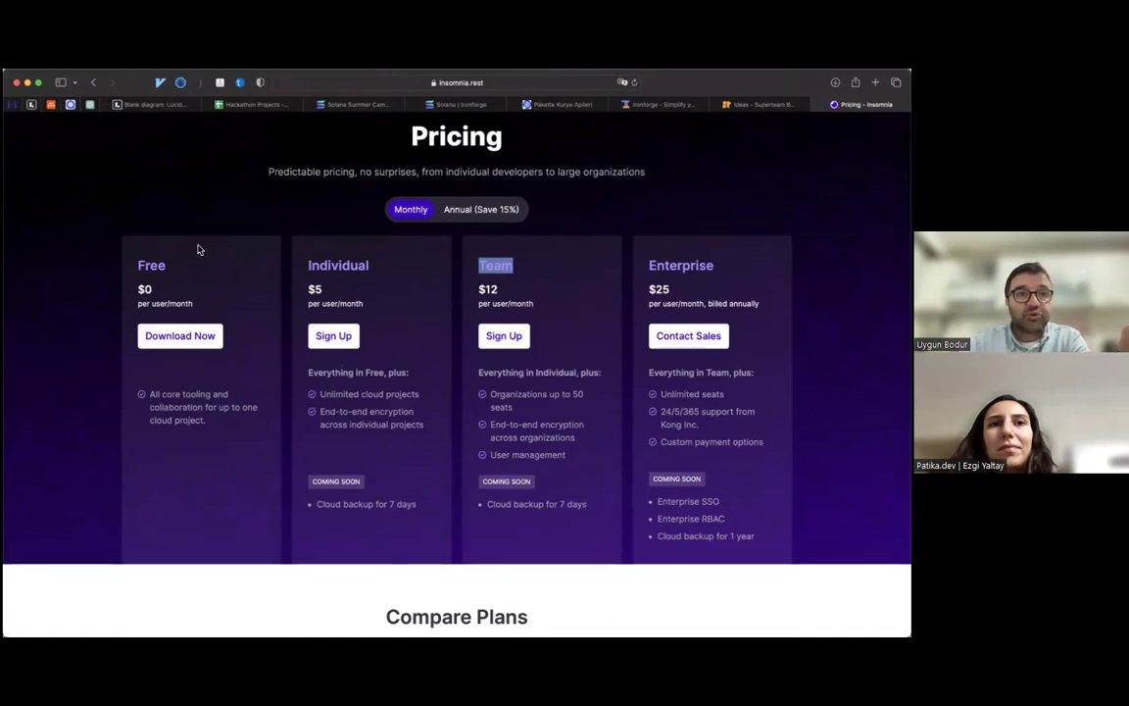
- Return to the Lucidchart diagram and review the Development Tools branch together with the Developer-to-Blockchain flow
{"action": "left_click", "coordinate": [157, 104]}
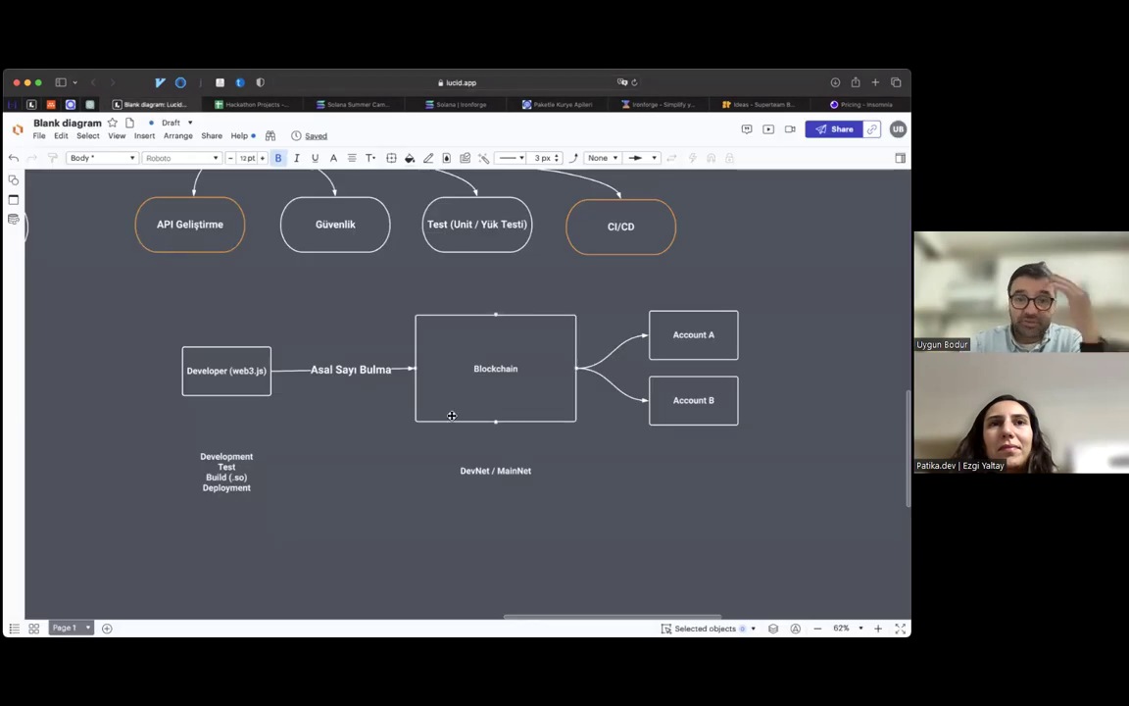
{"action": "scroll", "coordinate": [372, 449], "scroll_direction": "down", "scroll_amount": 1}
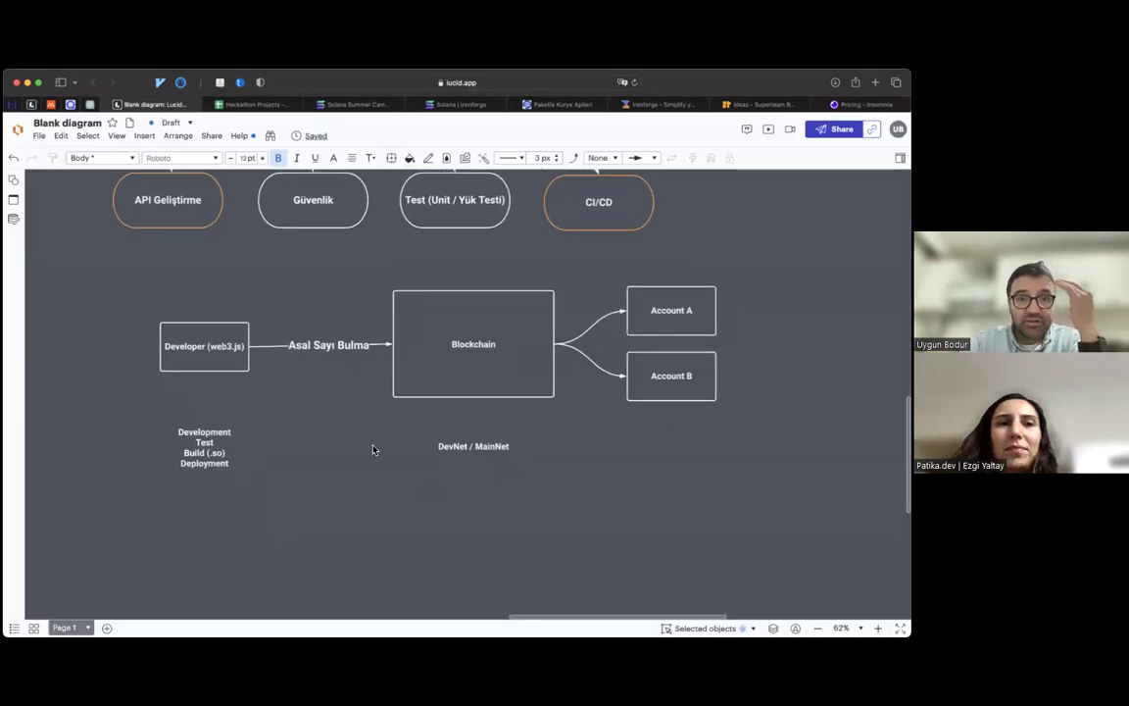
{"action": "scroll", "coordinate": [372, 450], "scroll_direction": "up", "scroll_amount": 5}
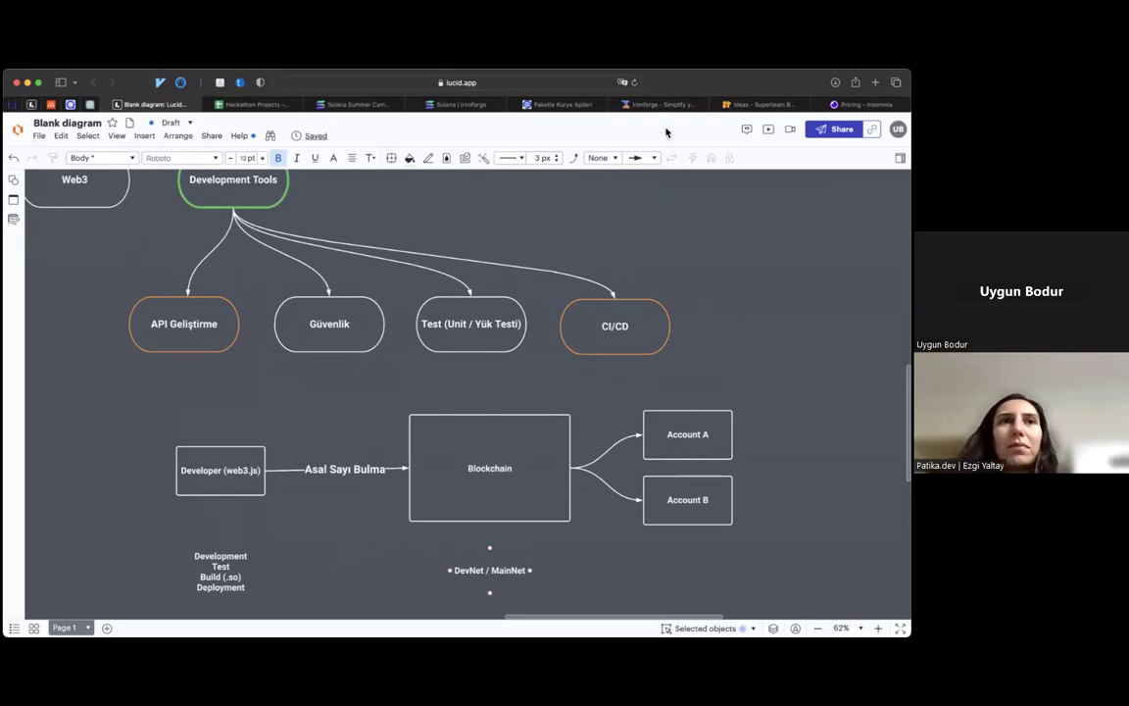
{"action": "scroll", "coordinate": [672, 281], "scroll_direction": "down", "scroll_amount": 5}
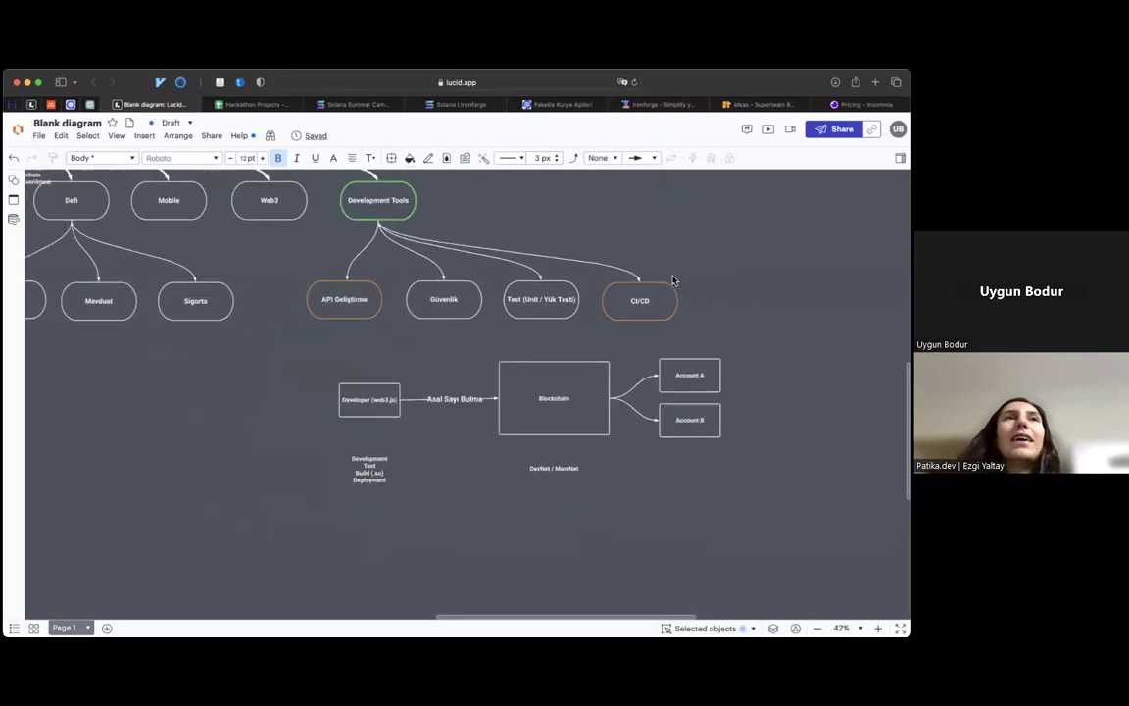
{"action": "scroll", "coordinate": [672, 281], "scroll_direction": "up", "scroll_amount": 3}
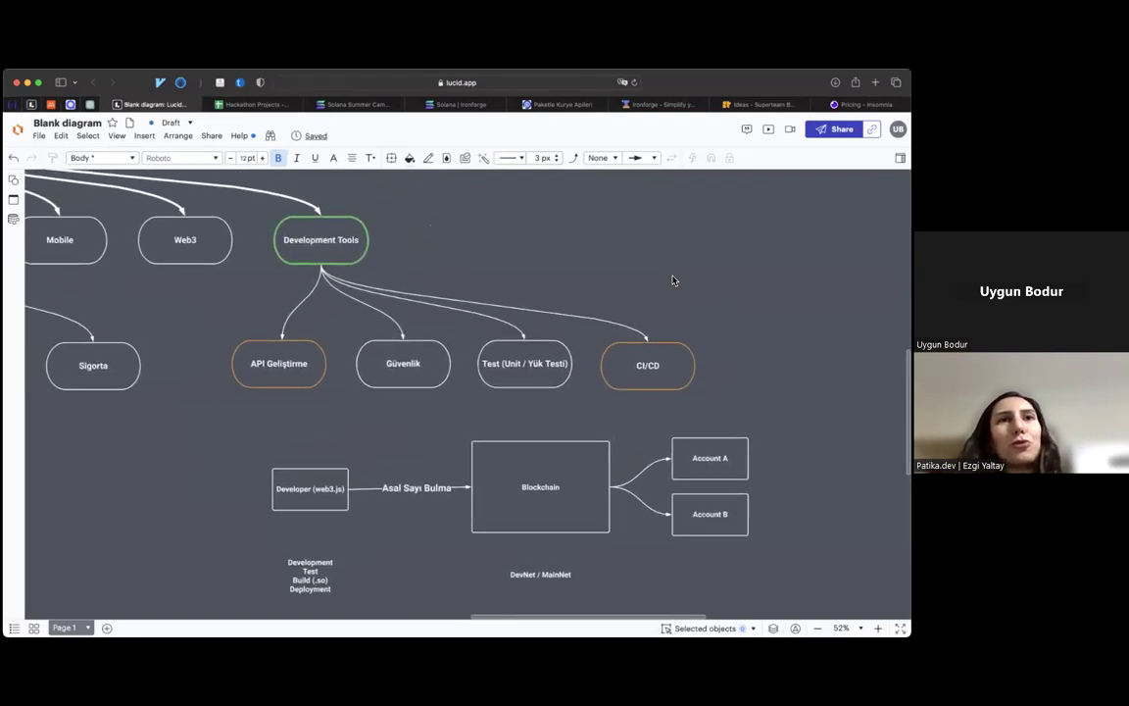